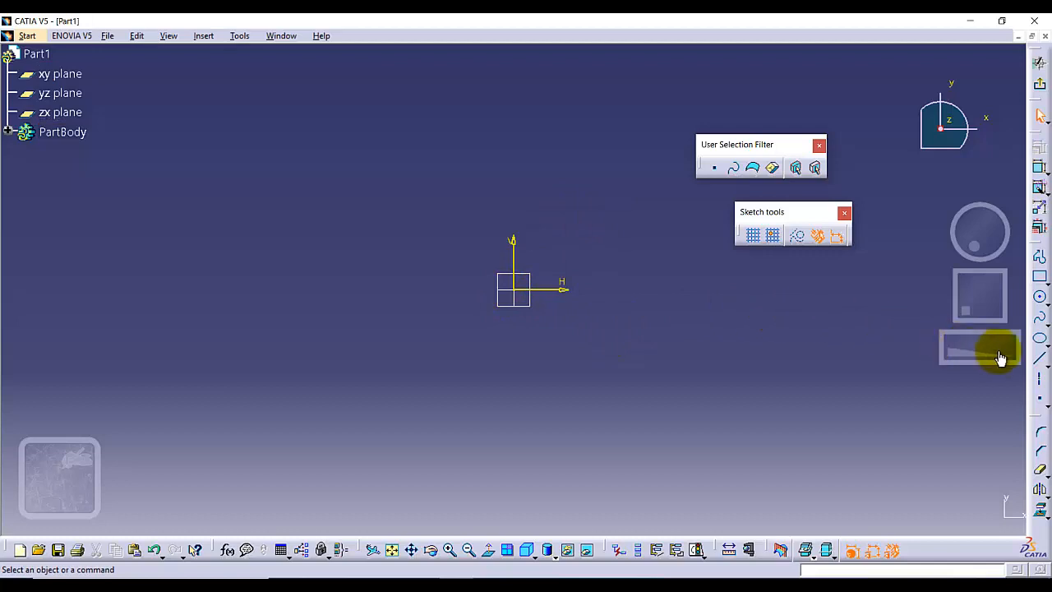
Draw a horizontal construction line about 5.2 in long from the origin toward negative H.
click(1036, 359)
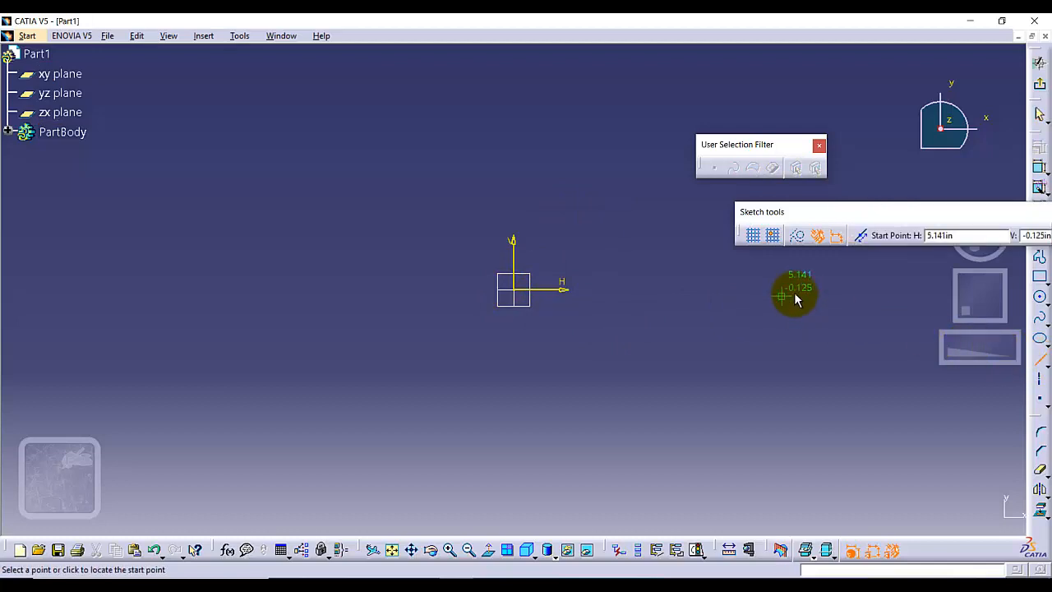
click(798, 238)
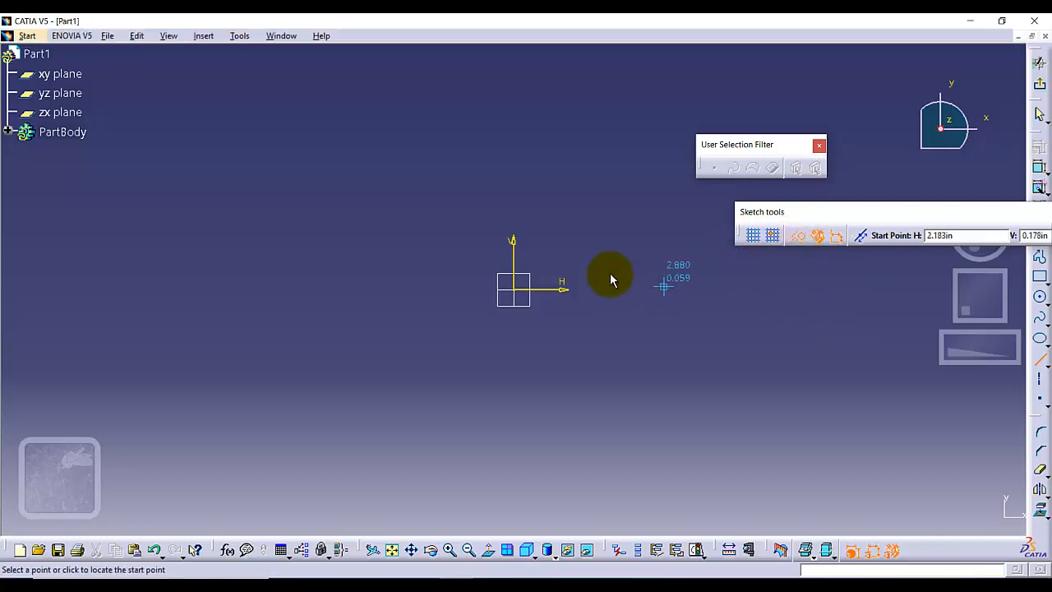
click(515, 291)
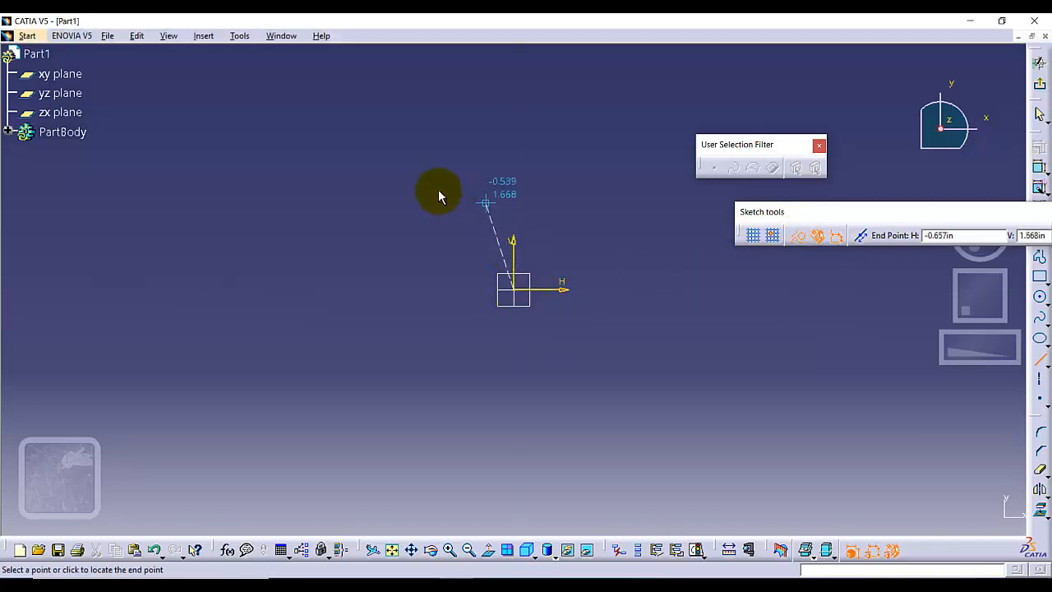
click(242, 288)
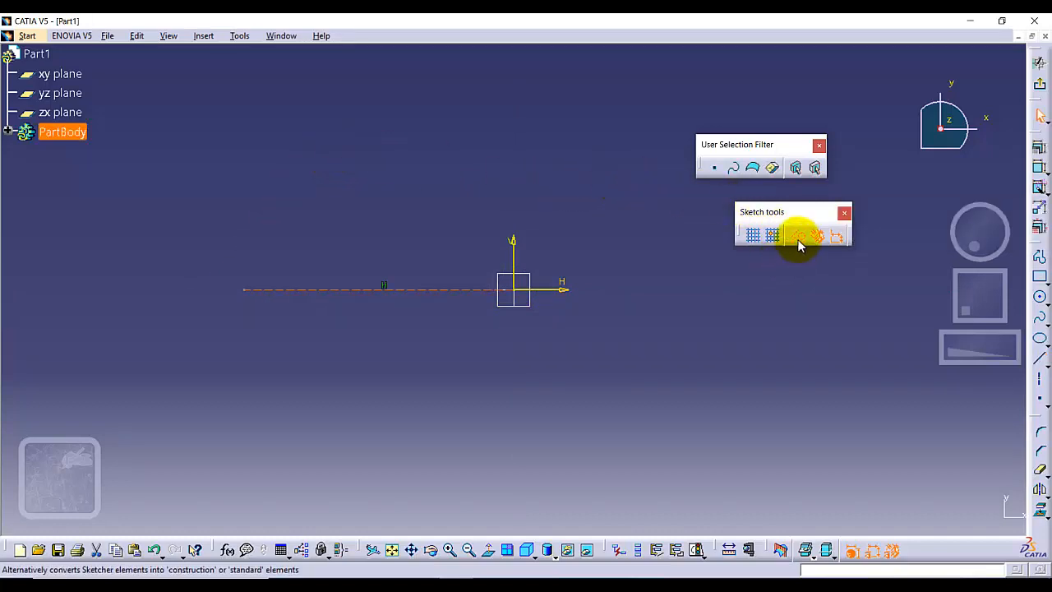
click(729, 291)
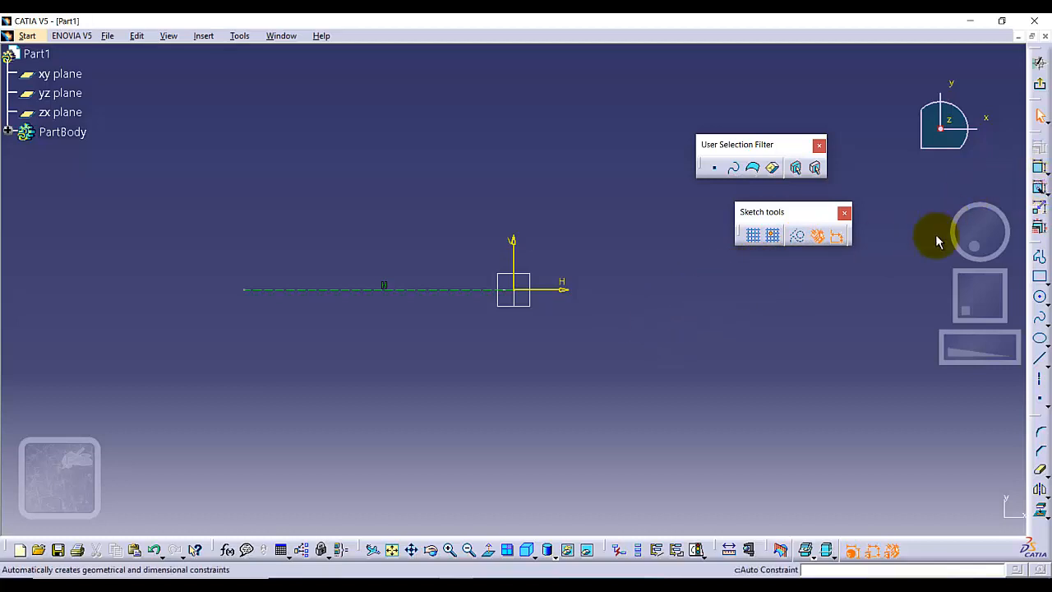
Start a stepped profile on the construction line at about H -3.48 in: up to V 0.94, outward, up to V 2.55, and across to H -2.93.
click(1040, 256)
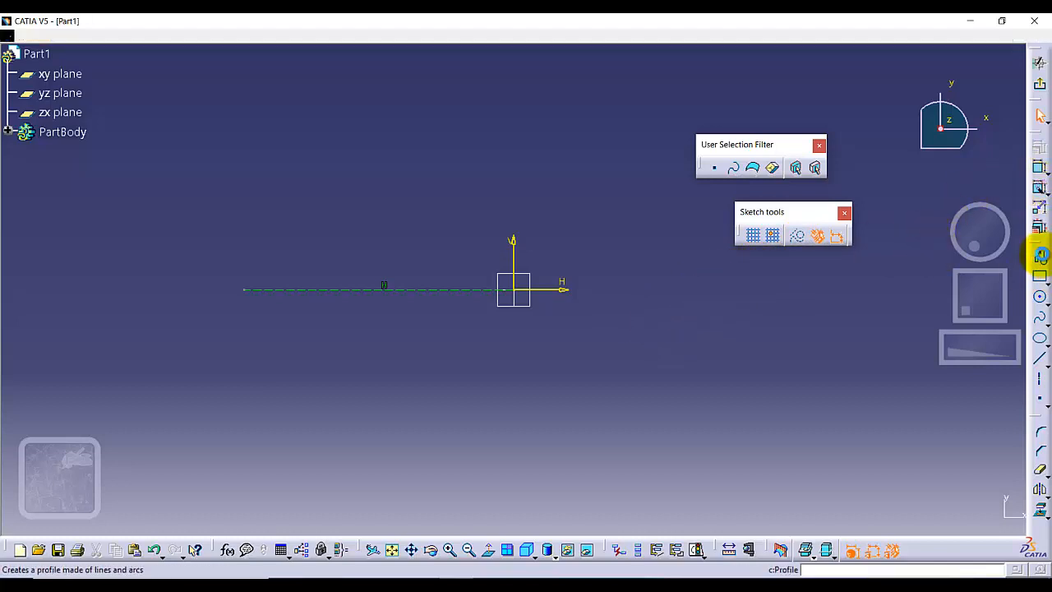
click(333, 290)
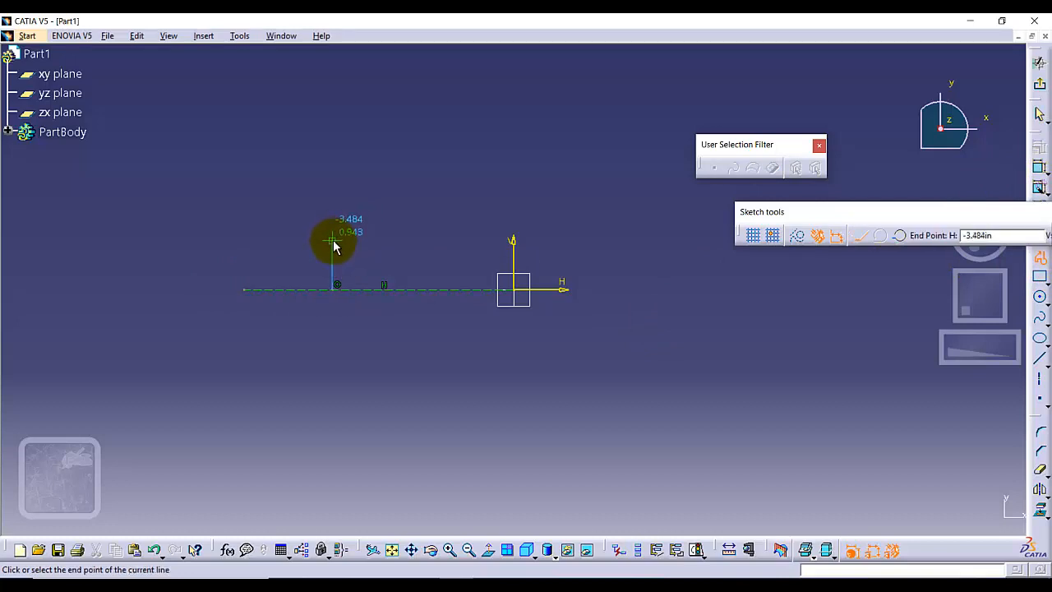
click(333, 241)
click(259, 222)
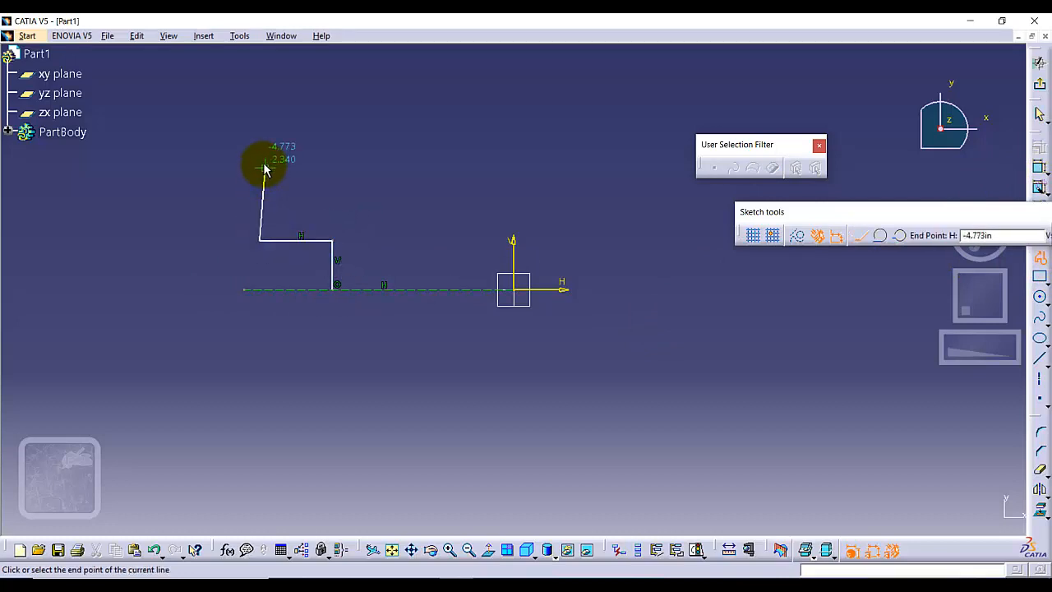
click(259, 157)
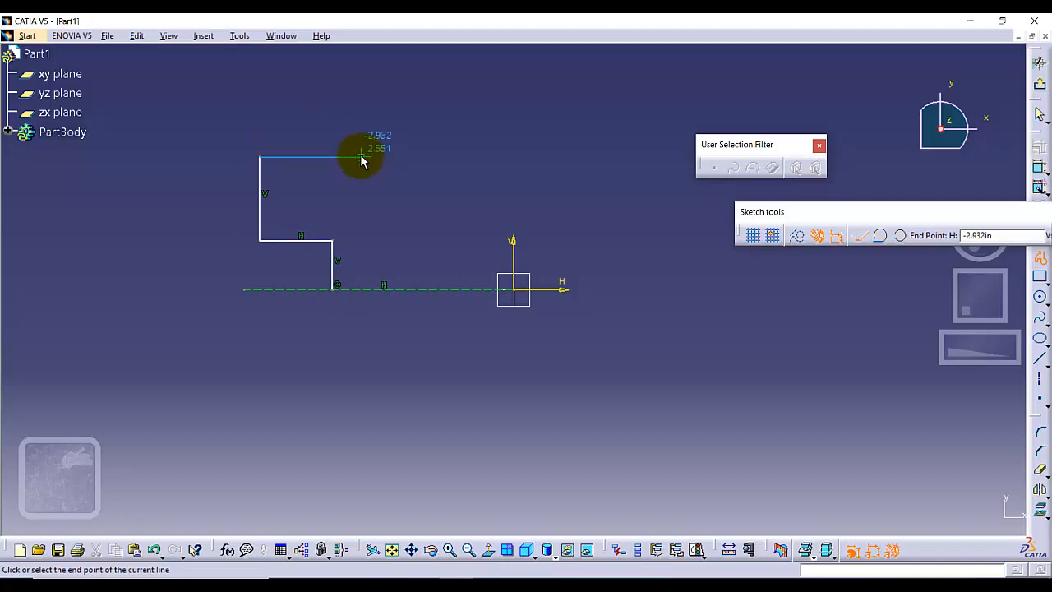
click(361, 157)
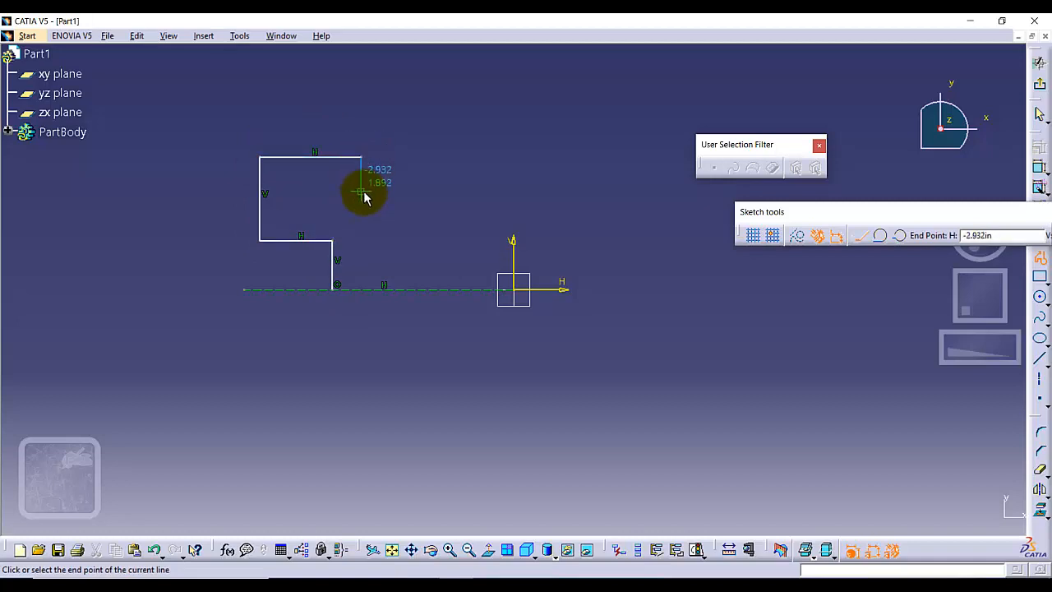
Continue the profile down to about V 1.89 in, across to the vertical axis and down to the origin, and make that last segment construction geometry.
click(363, 192)
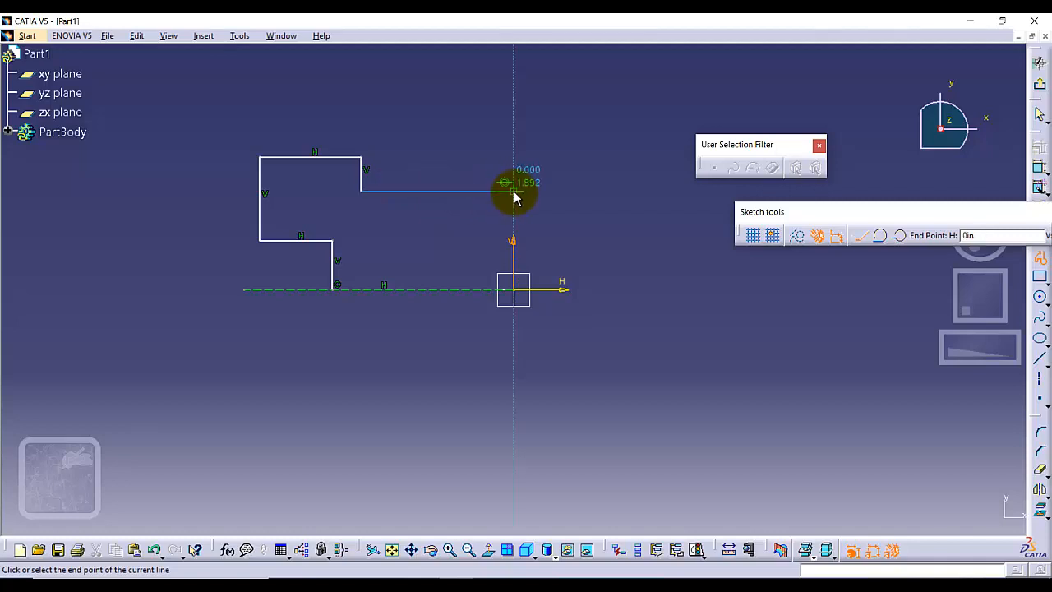
click(515, 192)
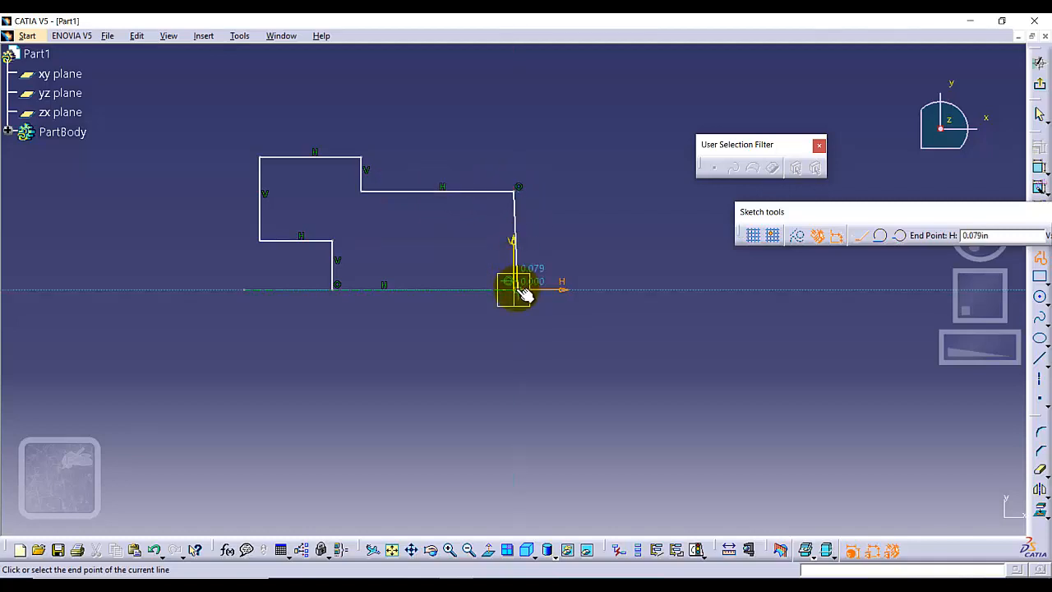
click(515, 289)
right_click(587, 156)
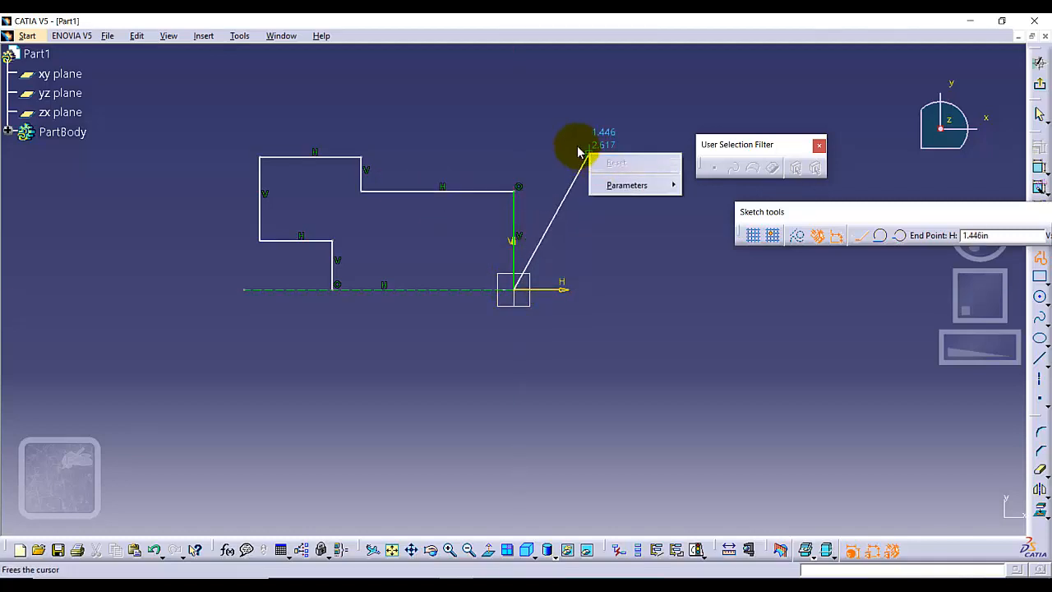
key(Escape)
key(Escape)
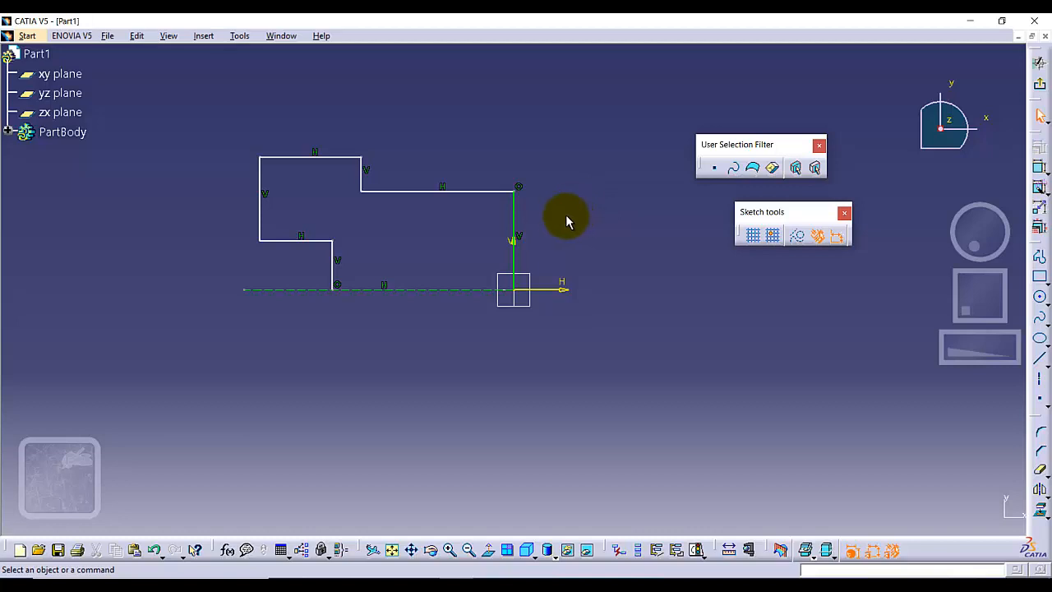
click(515, 207)
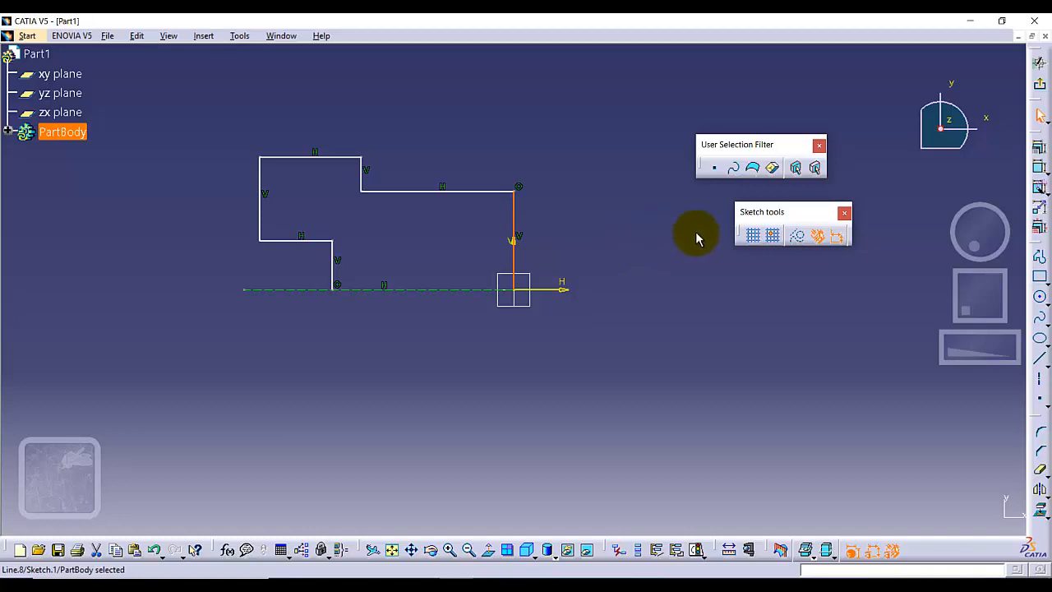
click(799, 238)
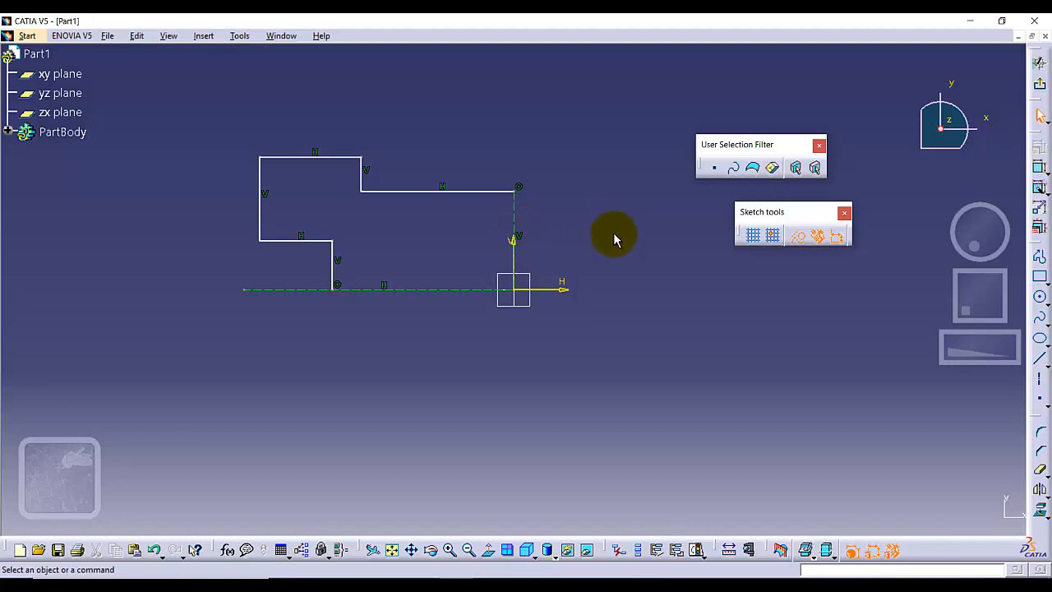
Add a standard three-point arc starting with limits, about 0.97 in radius, bulging upward between the ends of the profile's uppermost horizontal segment.
click(1043, 306)
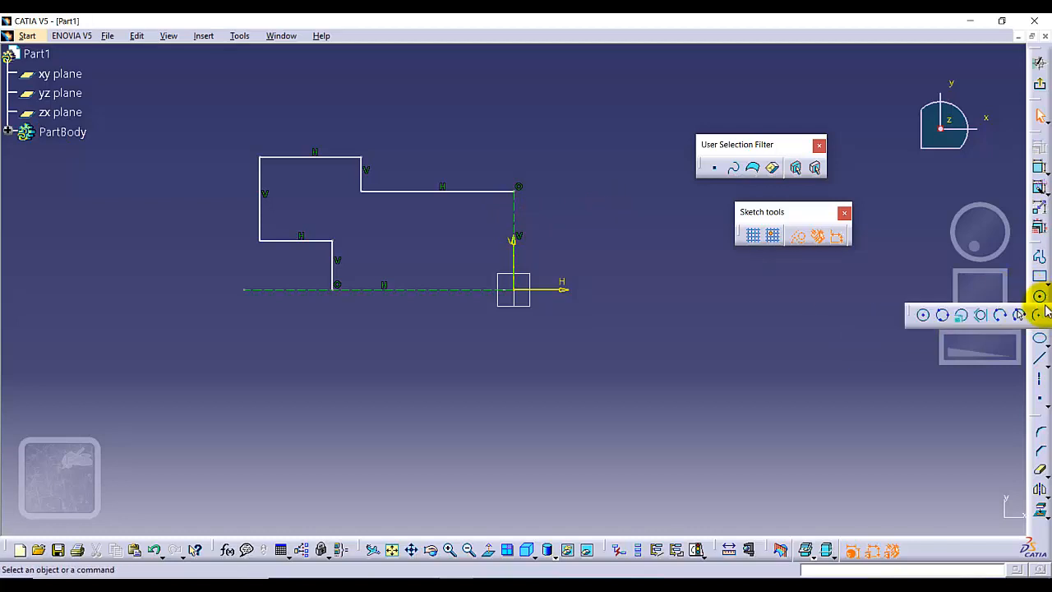
click(1004, 315)
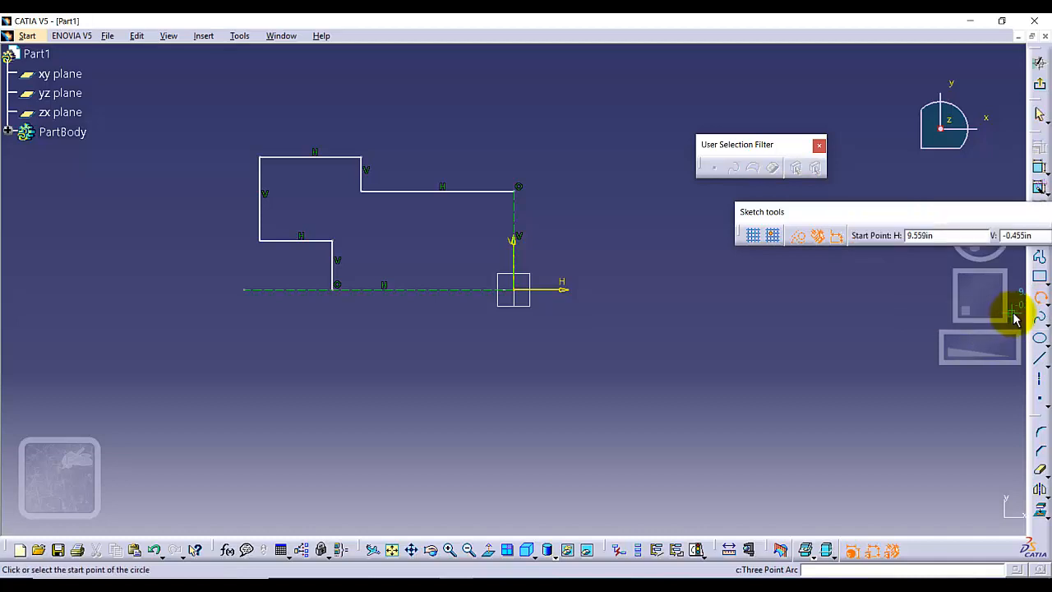
click(1044, 304)
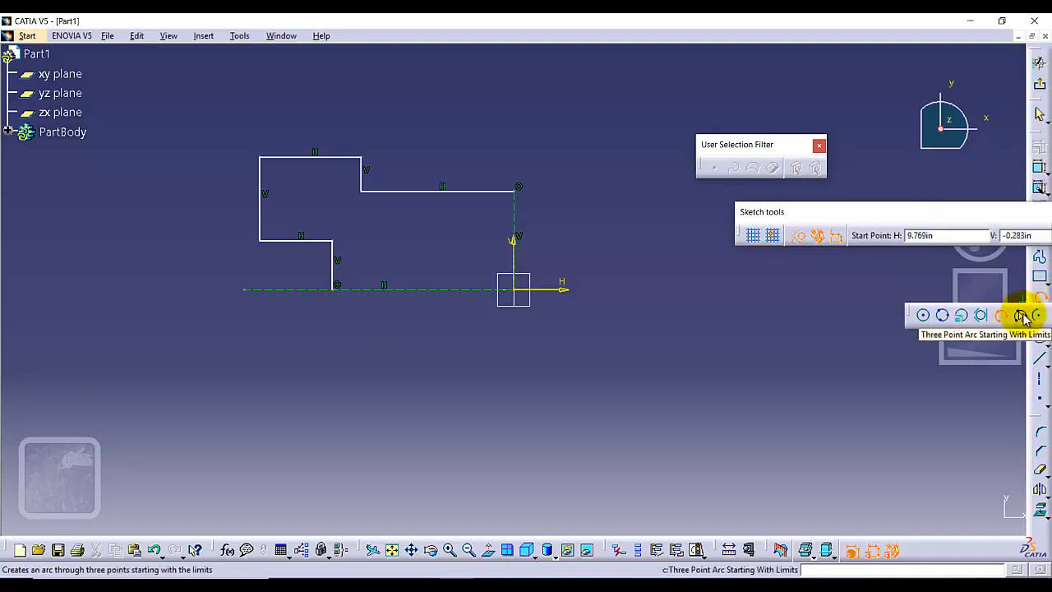
click(1023, 316)
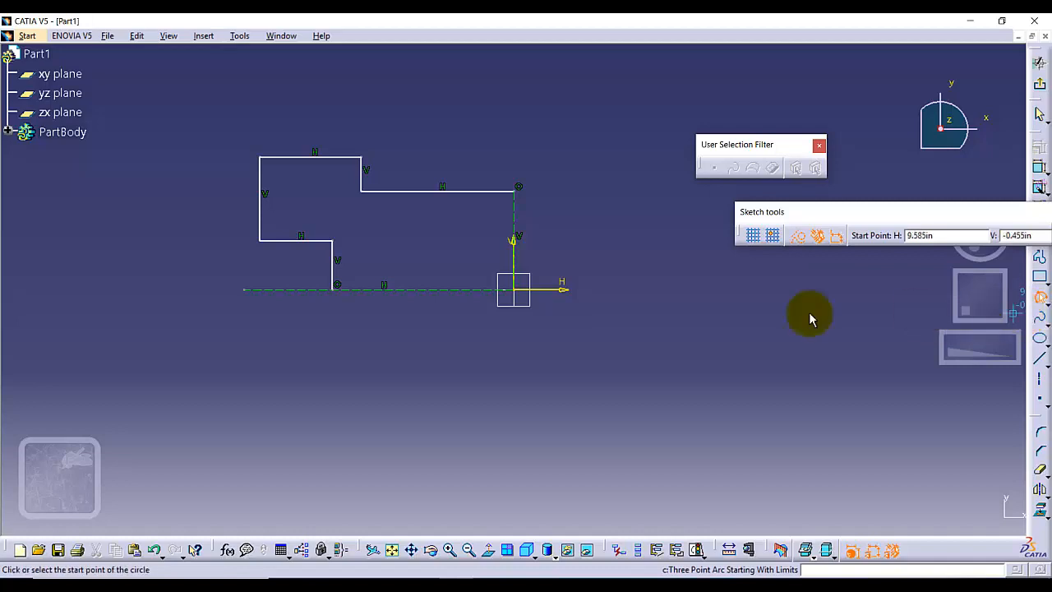
click(260, 156)
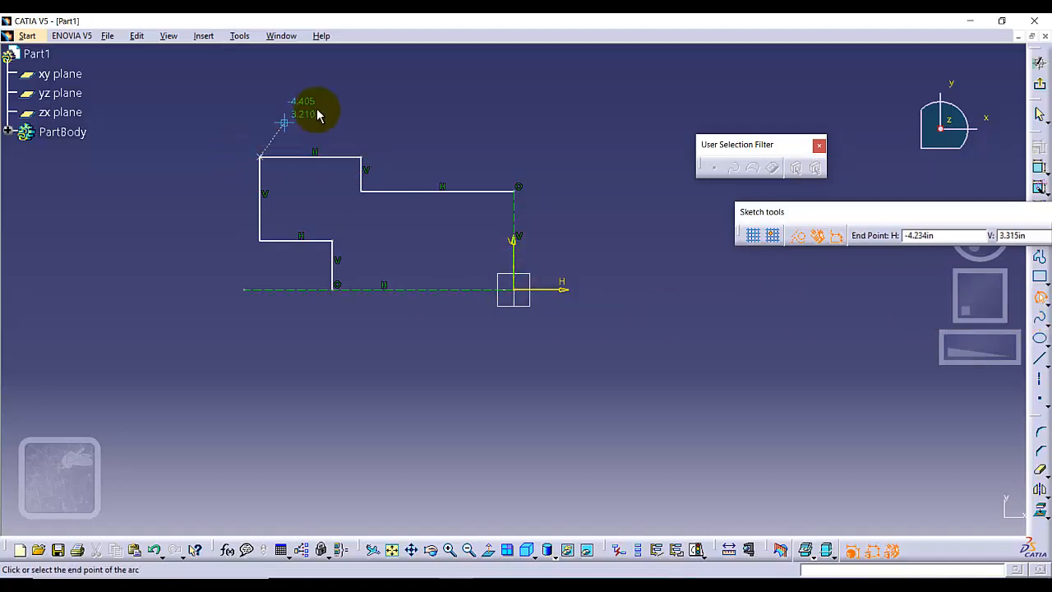
click(362, 158)
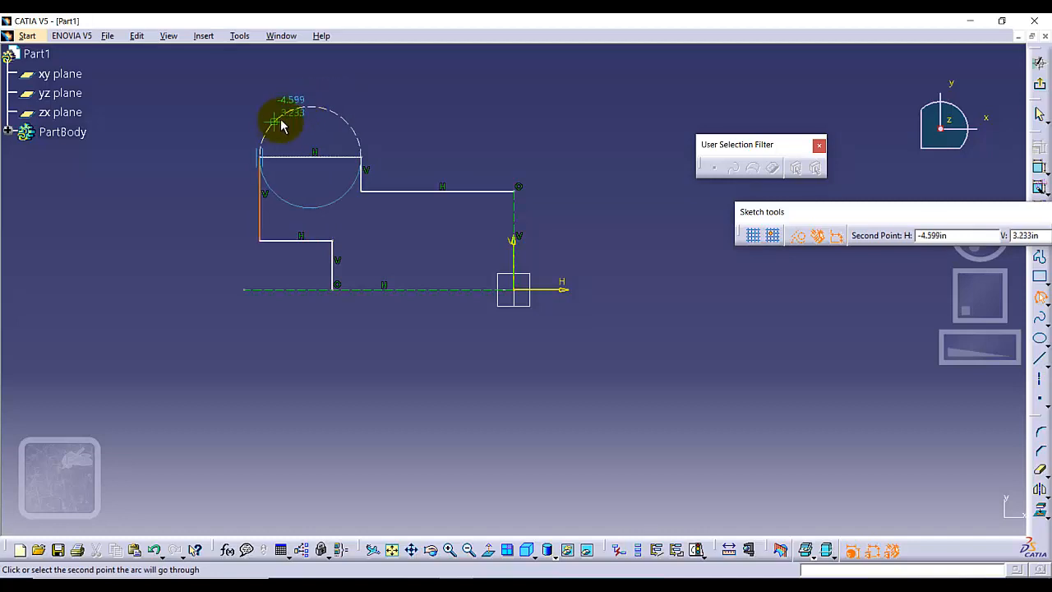
click(797, 238)
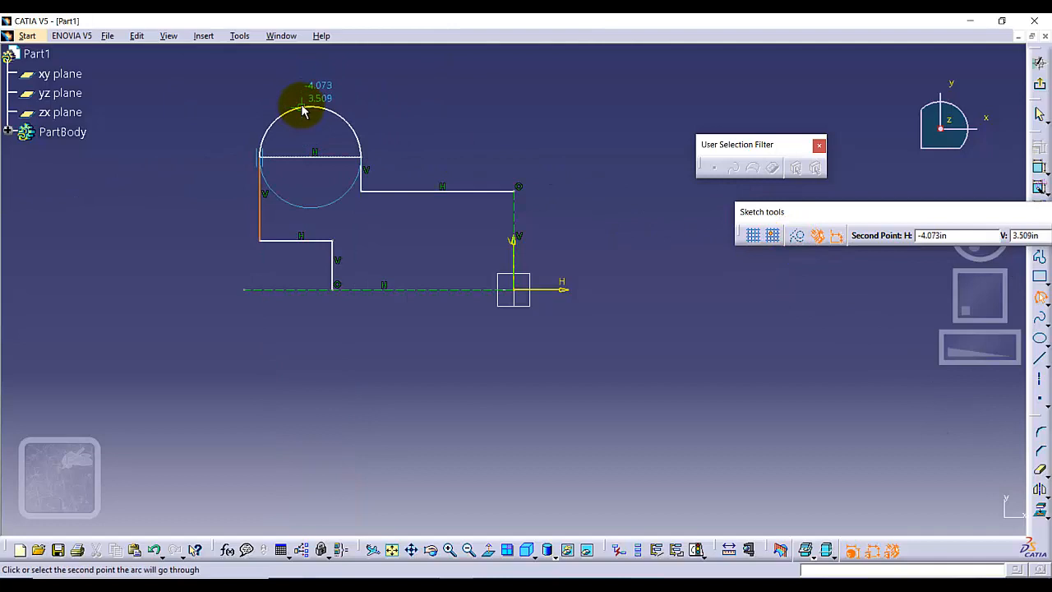
click(303, 109)
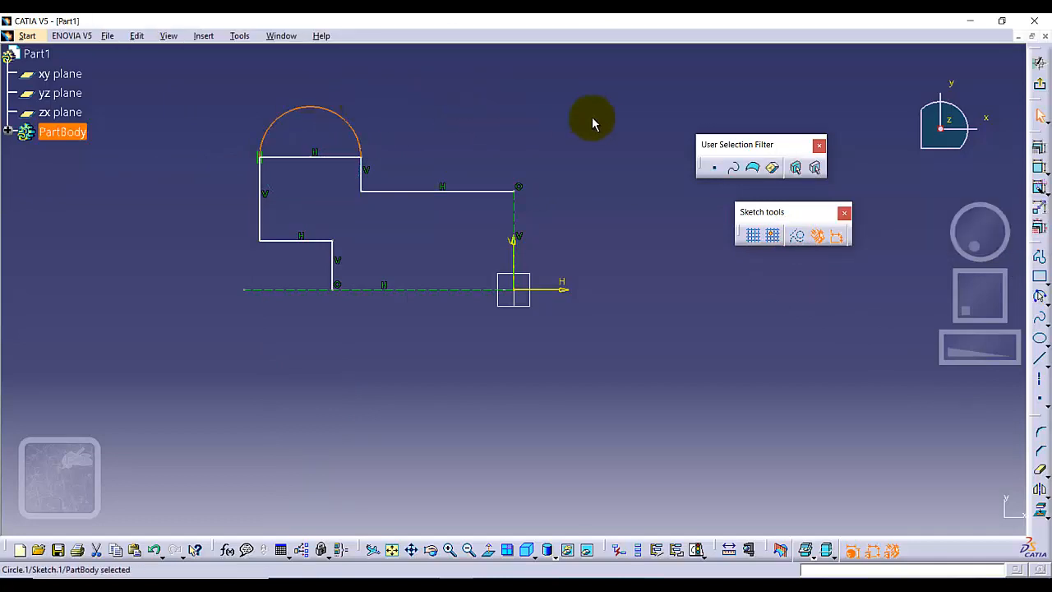
Draw a second three-point arc from the profile's lower inner corner to the horizontal construction line at about H -2.6 in, tangent to the adjoining horizontal segment.
click(1040, 296)
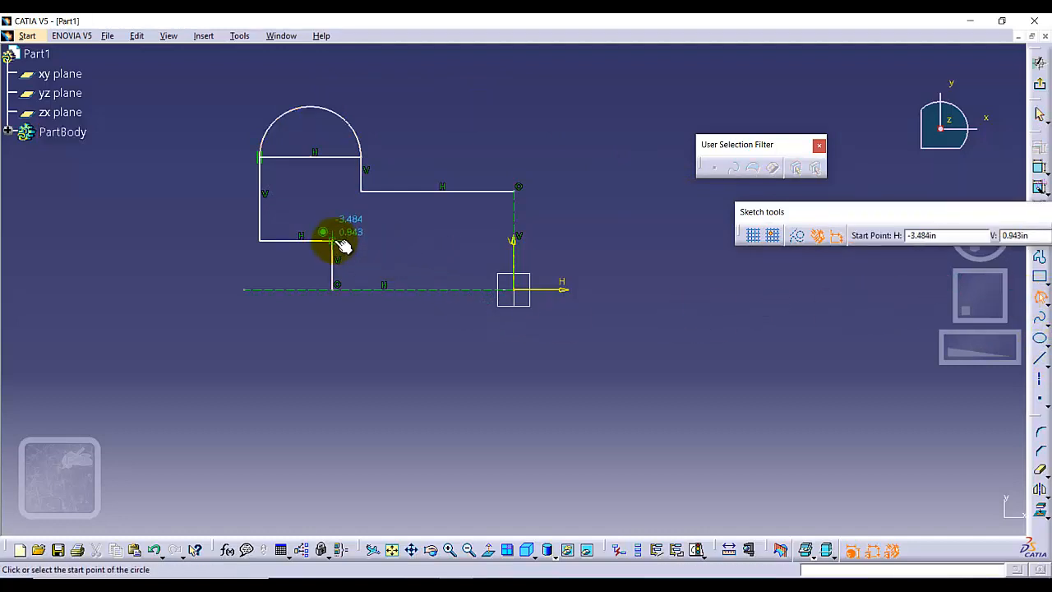
click(334, 242)
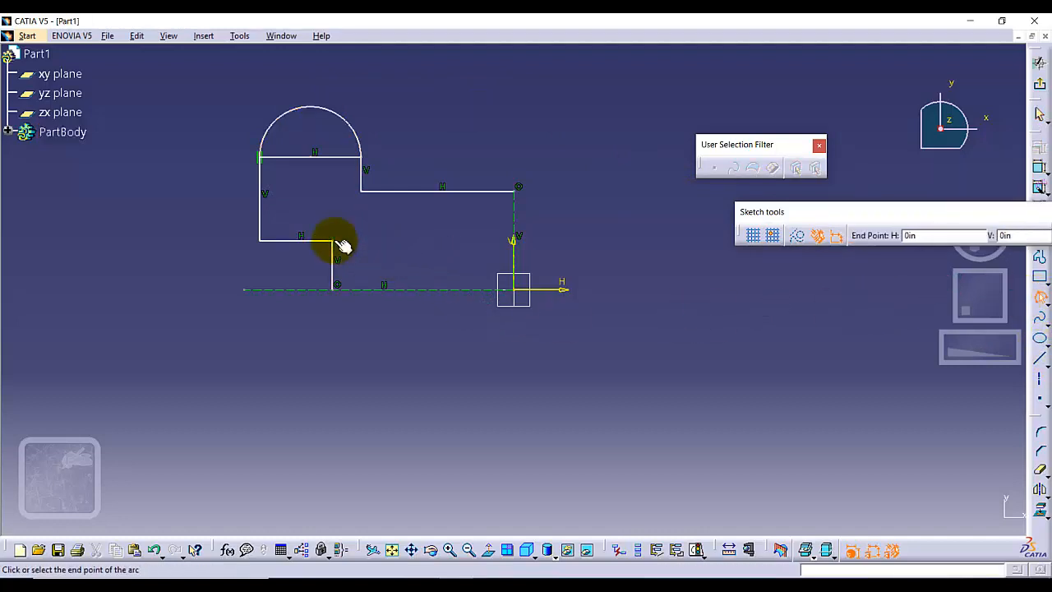
click(378, 290)
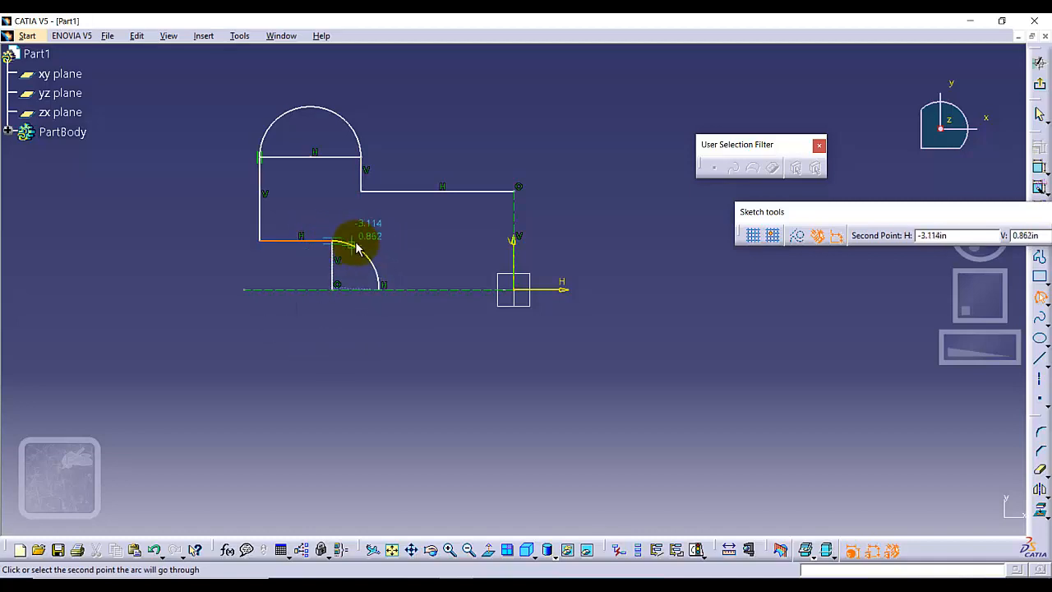
click(358, 249)
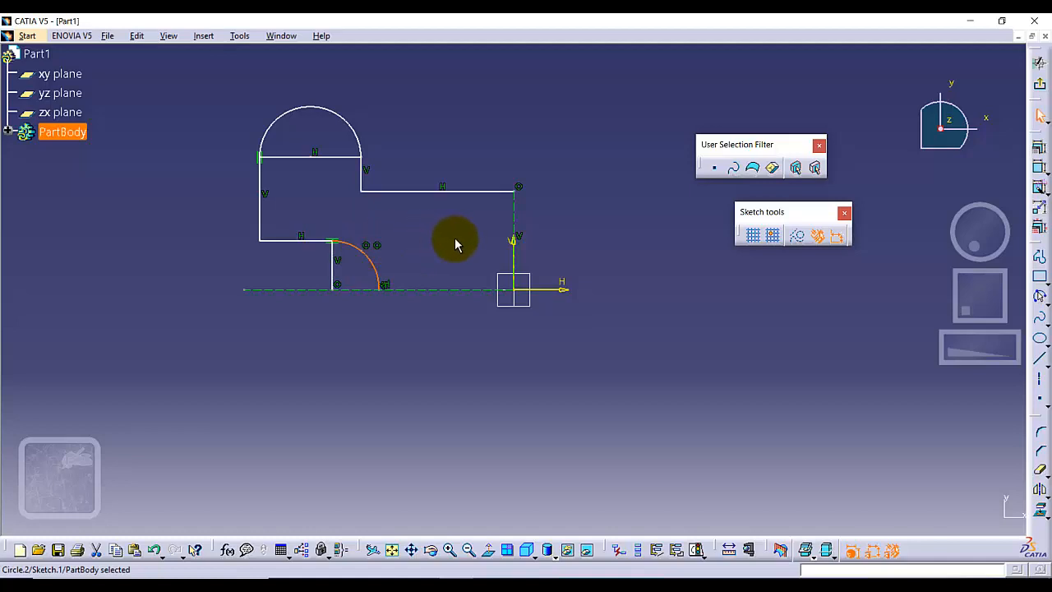
click(586, 240)
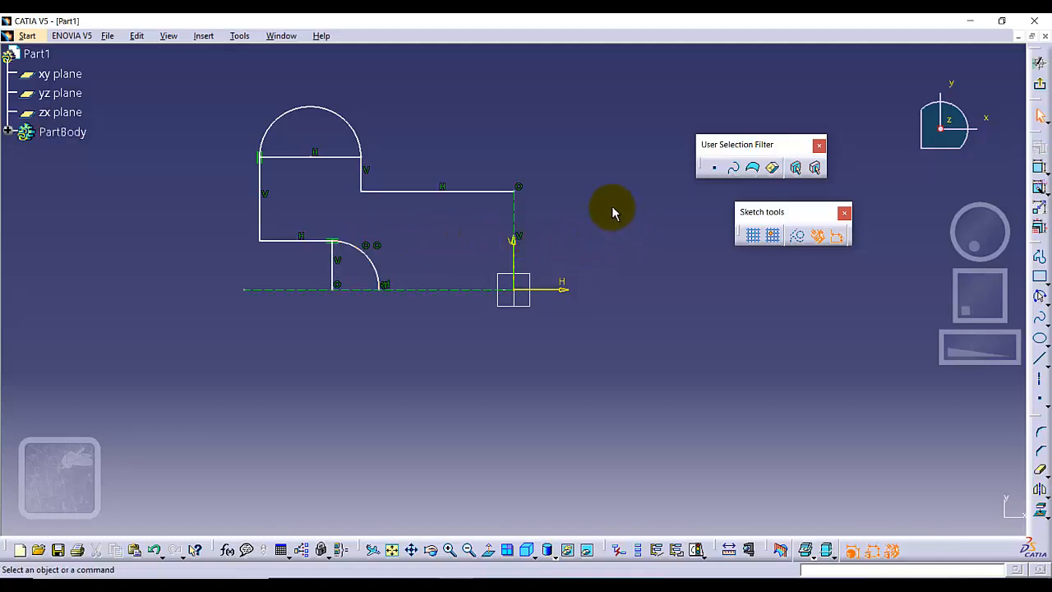
Convert the horizontal segment under the upper arc and the short vertical segment inside the lower arc to construction geometry.
click(320, 156)
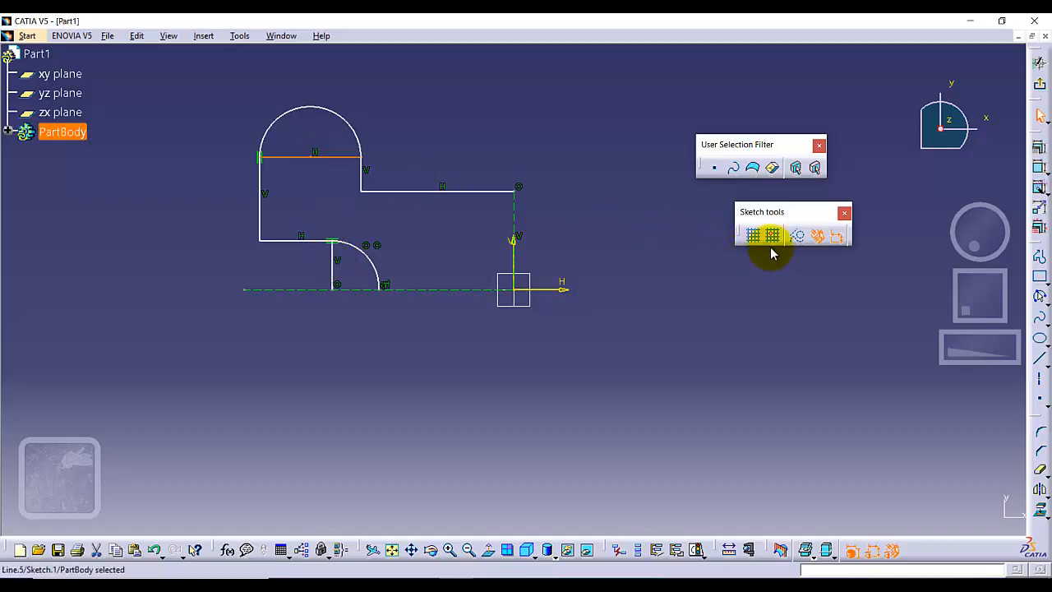
click(797, 237)
click(649, 343)
click(332, 266)
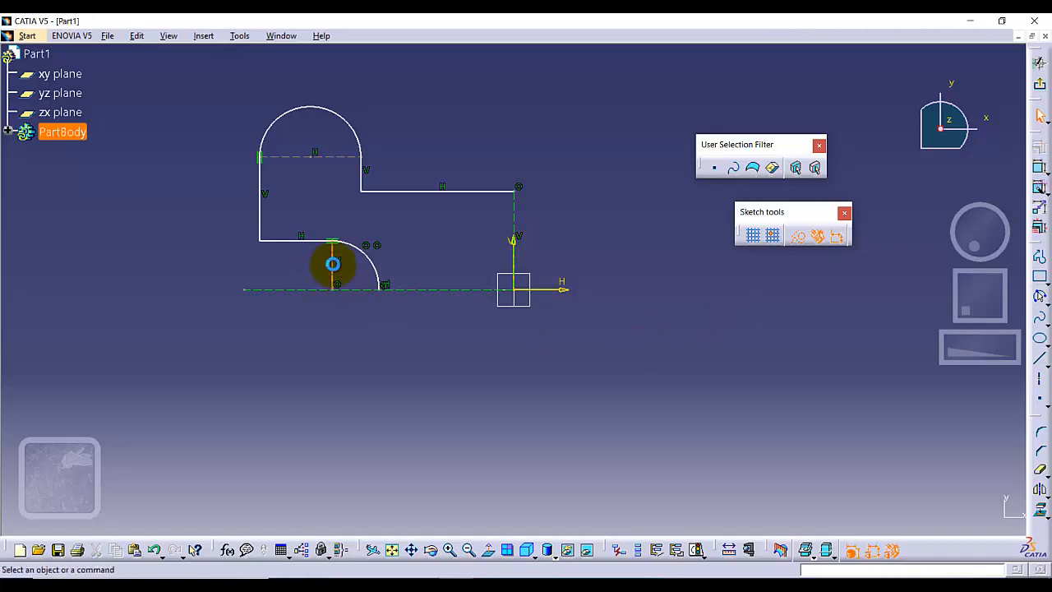
click(799, 239)
click(534, 366)
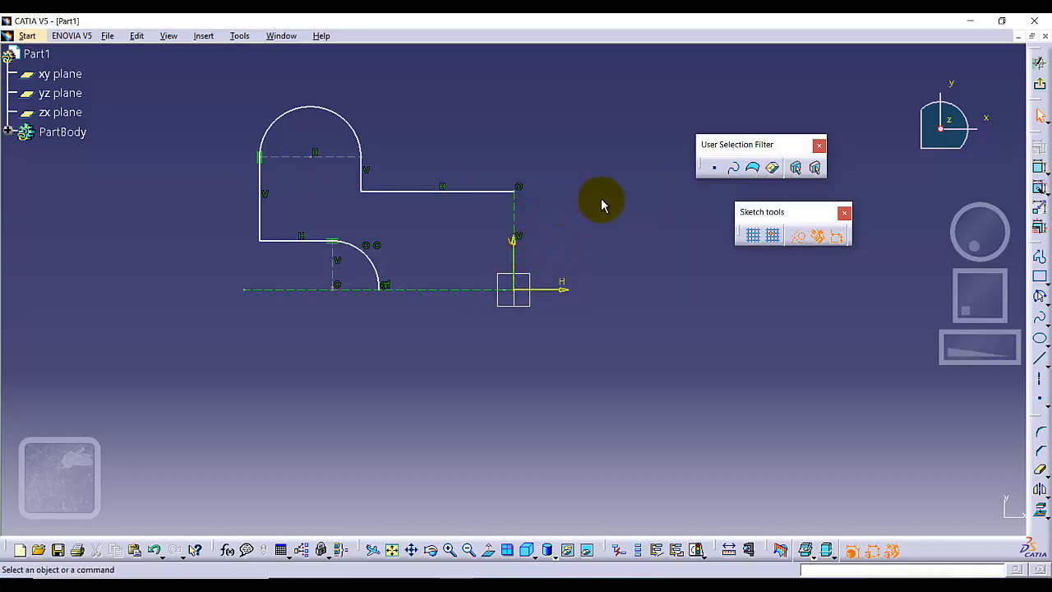
Dimension the upper arc's radius and set it to 0.5 in.
click(1040, 168)
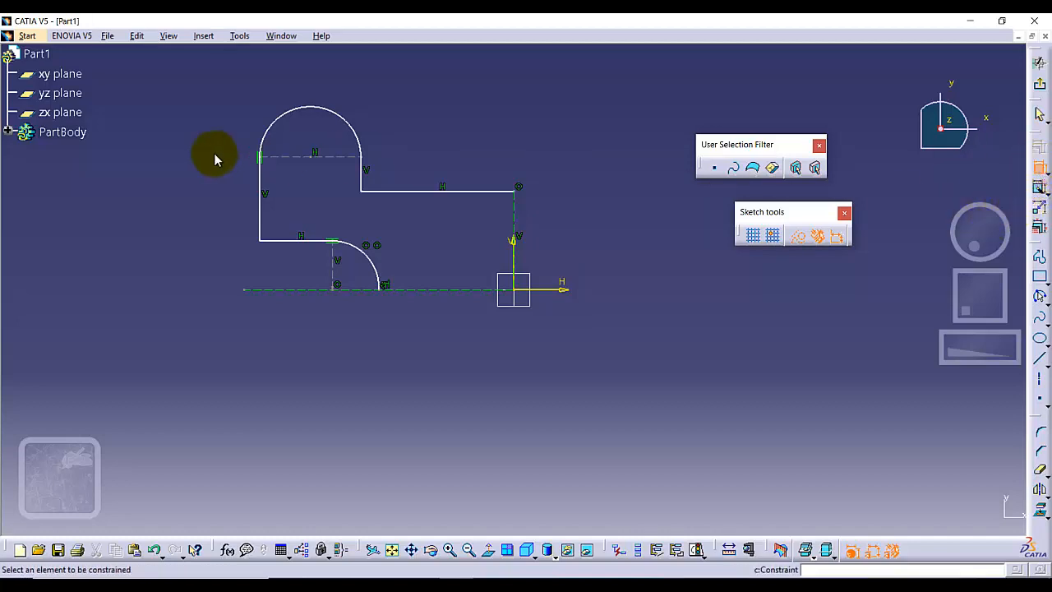
click(344, 116)
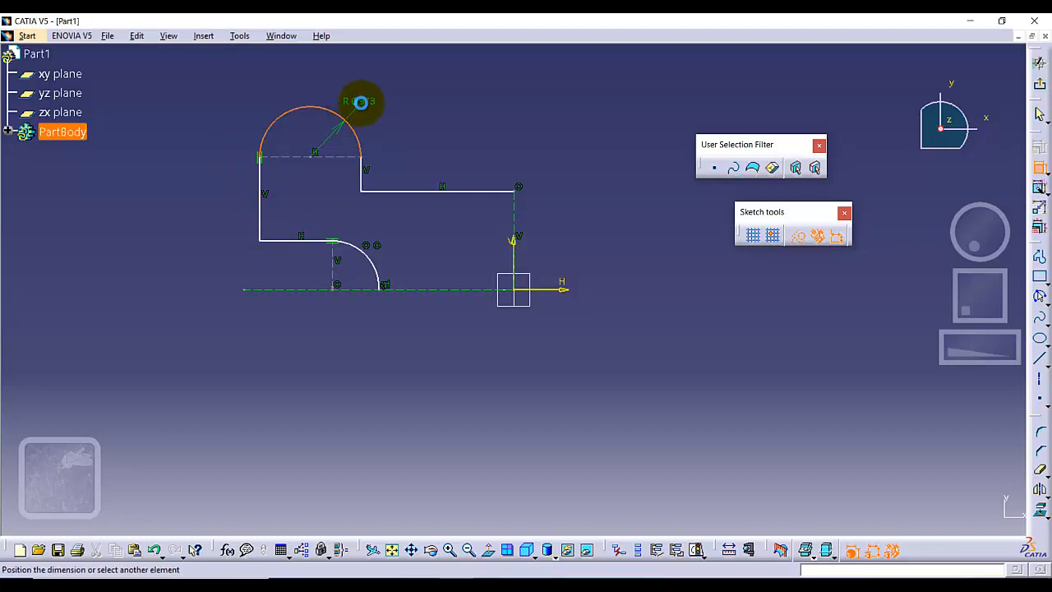
click(361, 102)
double_click(357, 103)
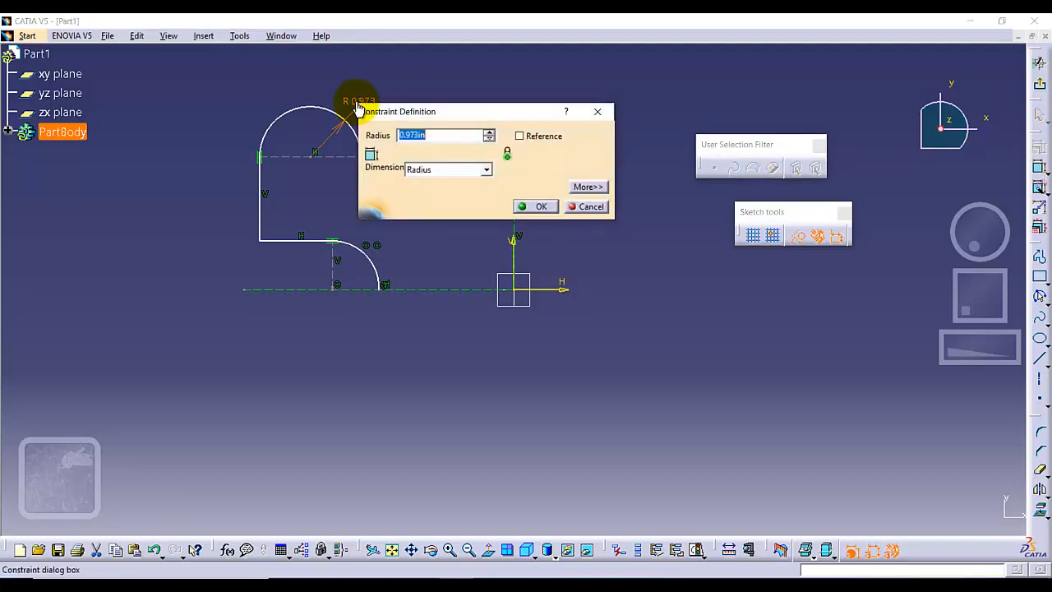
text(.5)
key(Return)
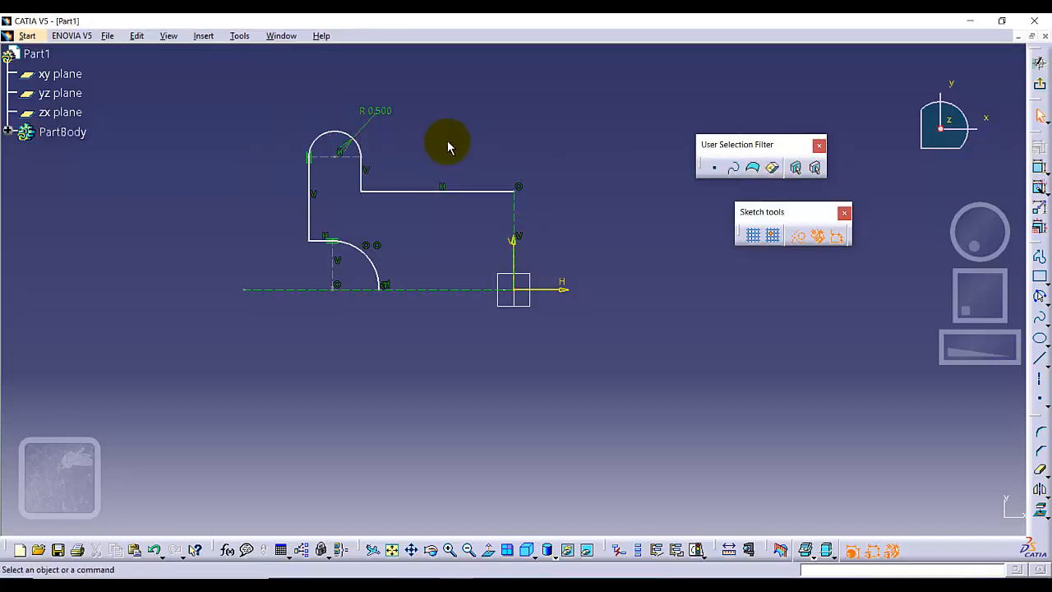
Dimension the lower arc's radius and set it to 0.25 in.
click(369, 253)
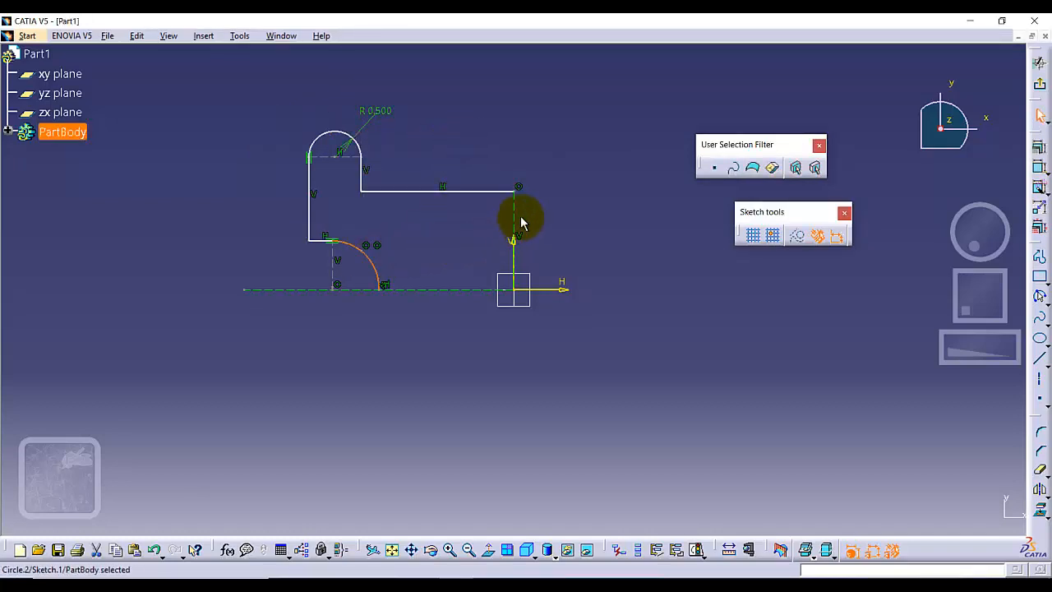
click(1039, 167)
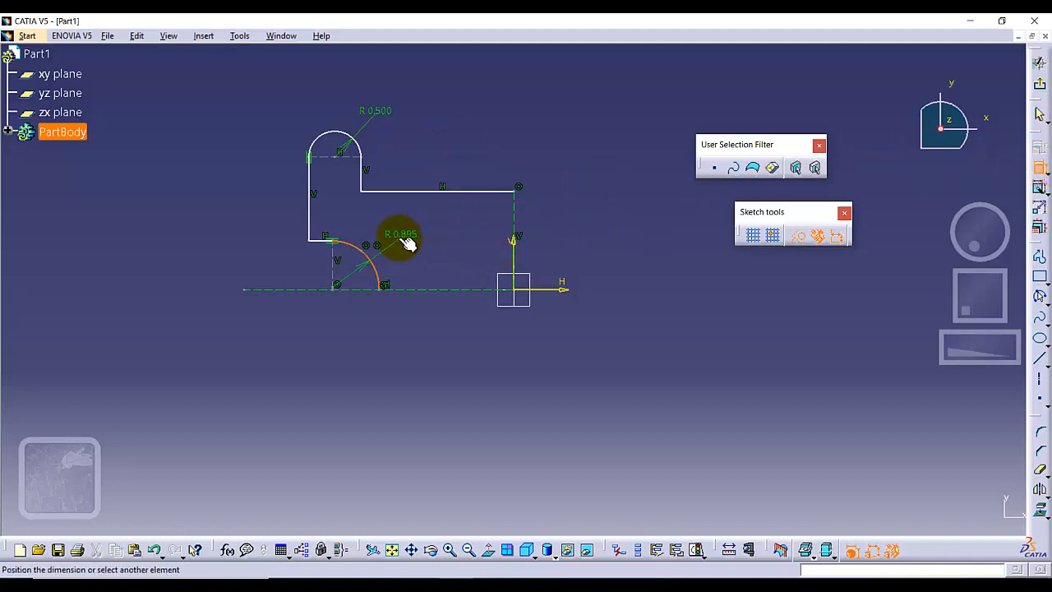
click(408, 241)
double_click(406, 239)
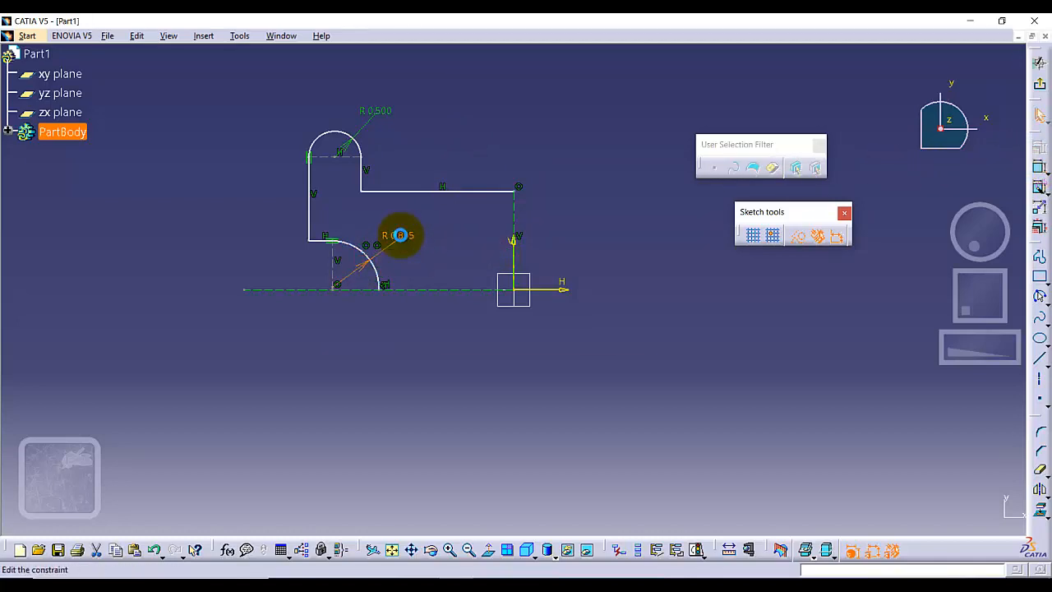
key(Return)
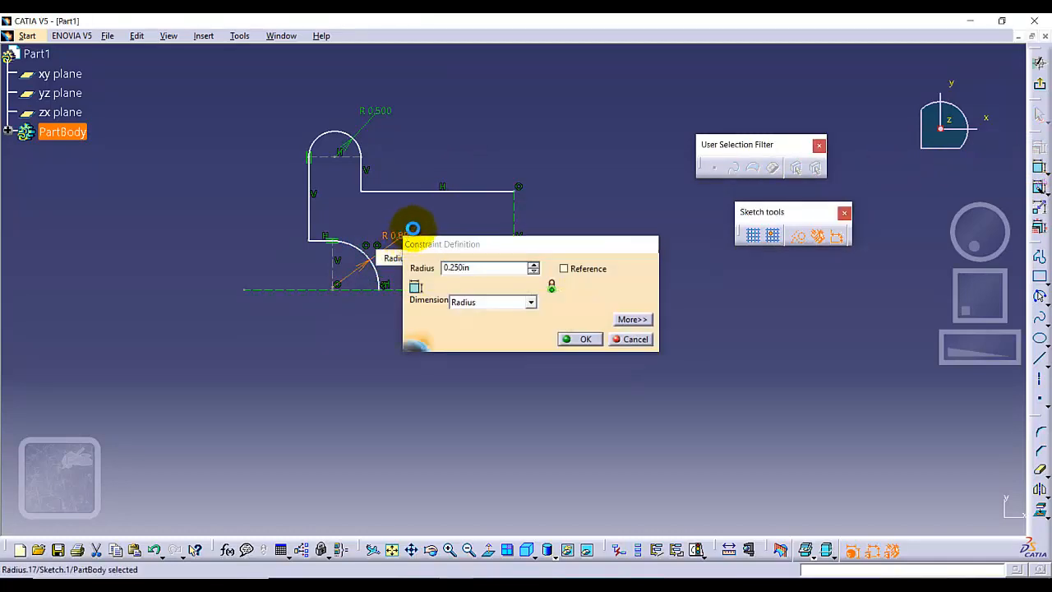
click(456, 256)
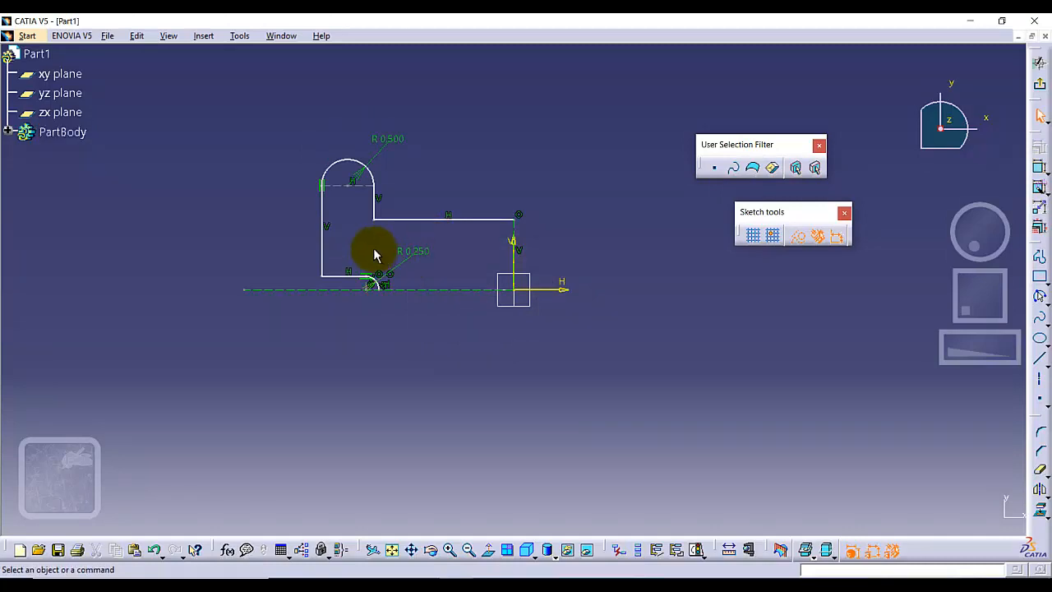
Constrain the vertical distance between the horizontal axis and the construction line under the upper arc to 2.5/2 (1.25 in).
click(451, 551)
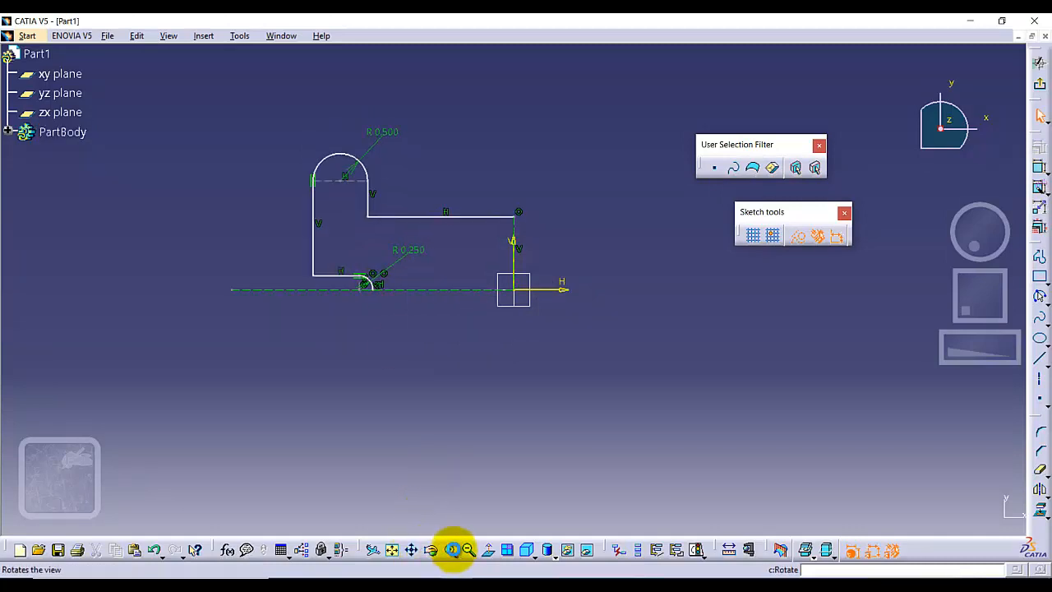
click(450, 551)
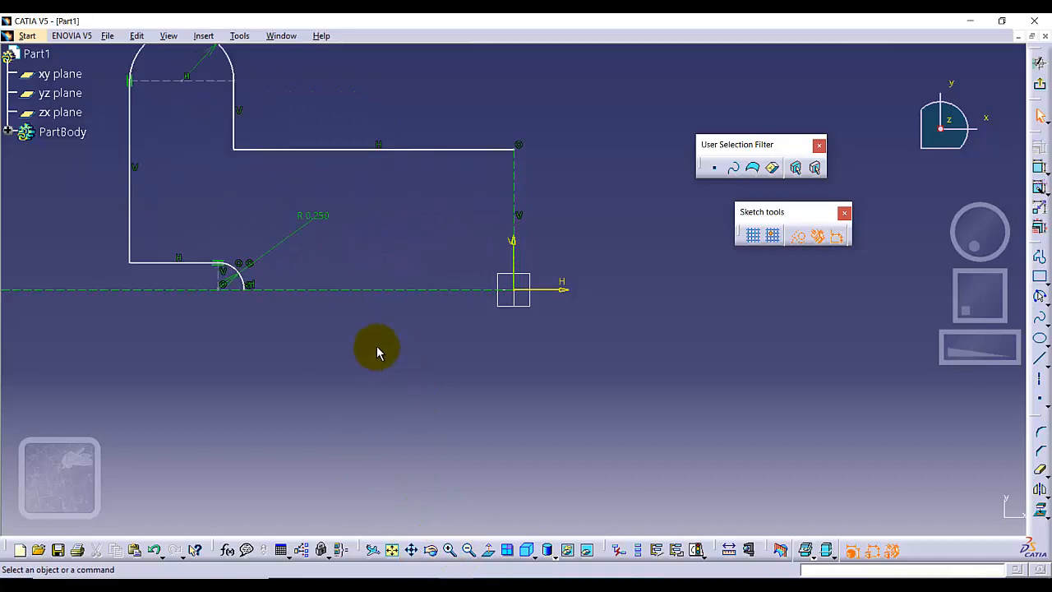
mouse_move(376, 352)
middle_down()
mouse_move(465, 383)
mouse_move(502, 418)
middle_up()
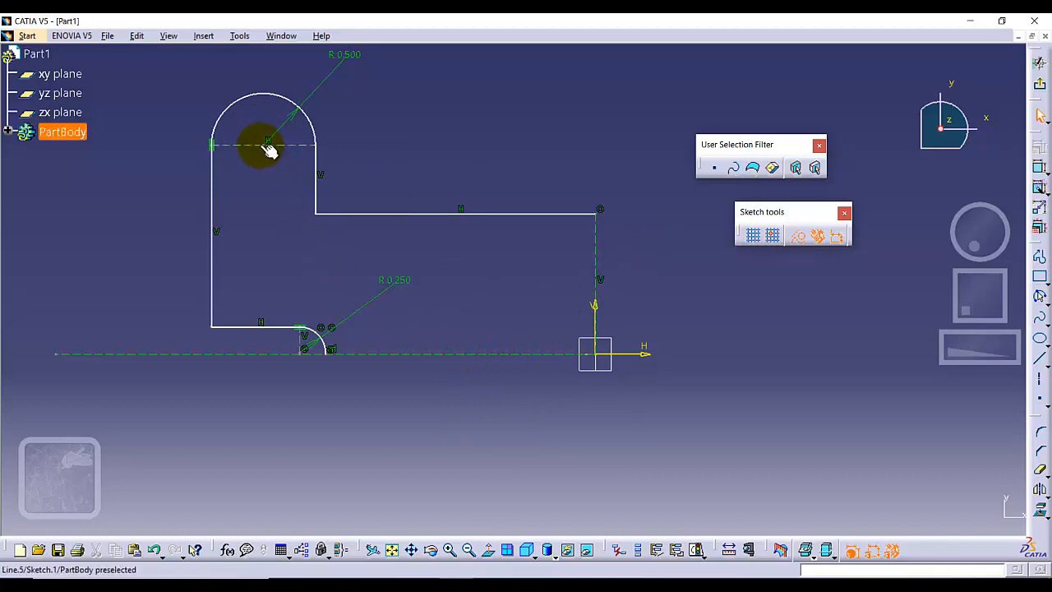
click(1039, 168)
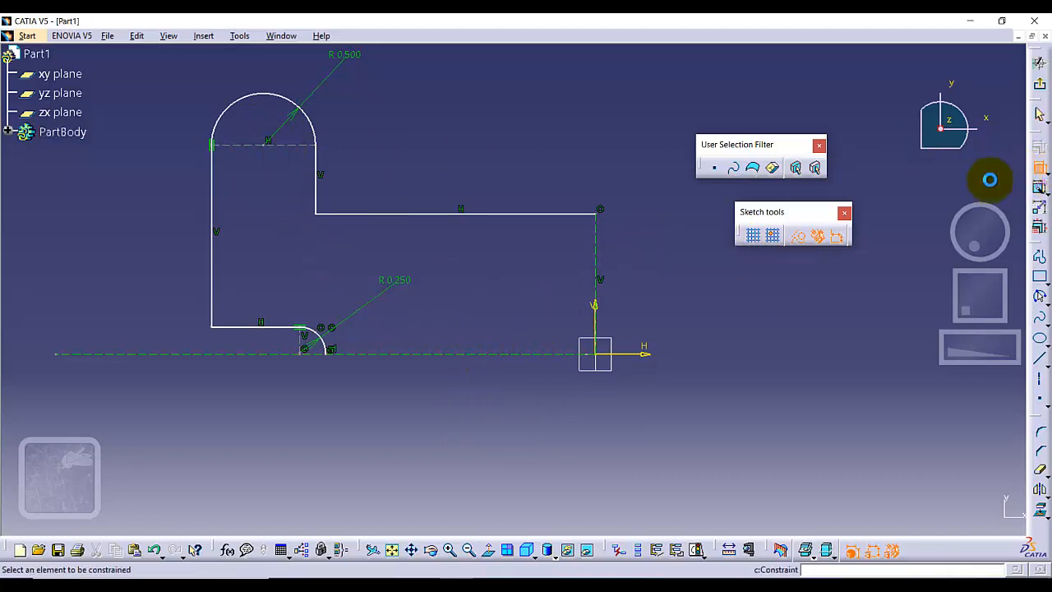
click(641, 359)
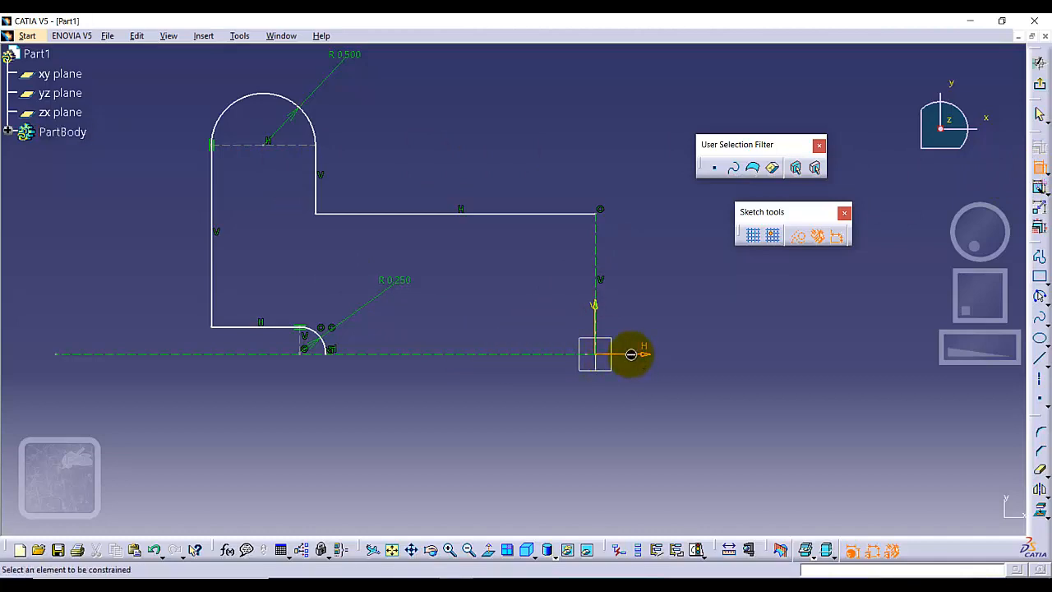
click(263, 147)
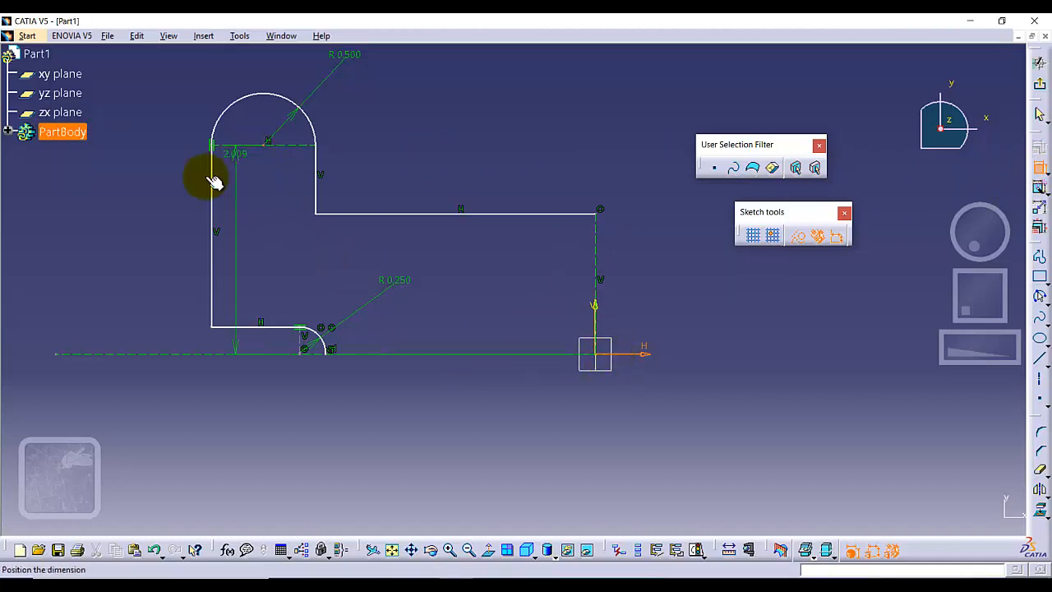
click(122, 199)
double_click(122, 199)
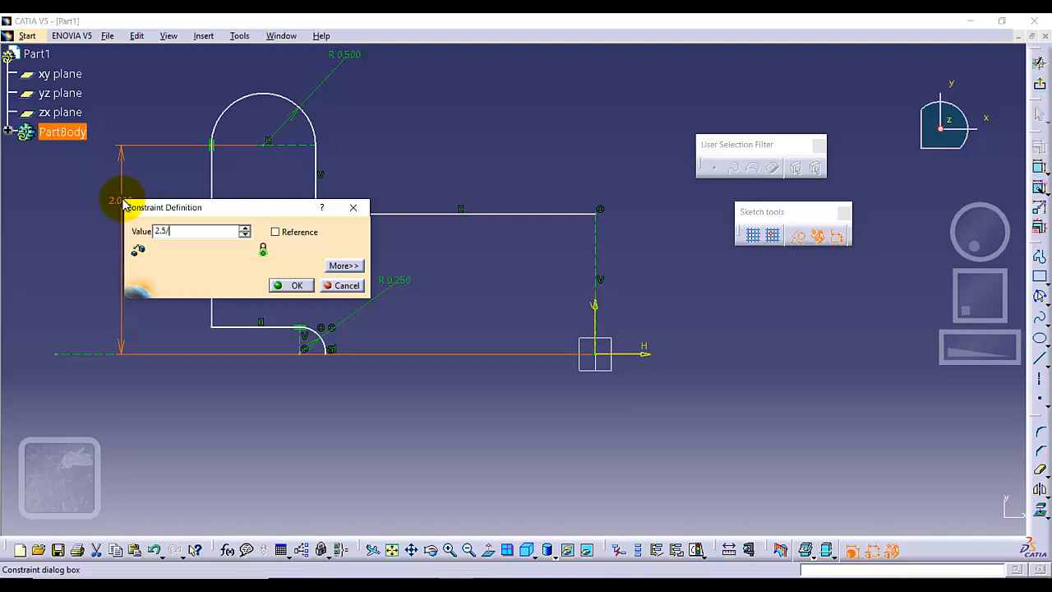
key(Return)
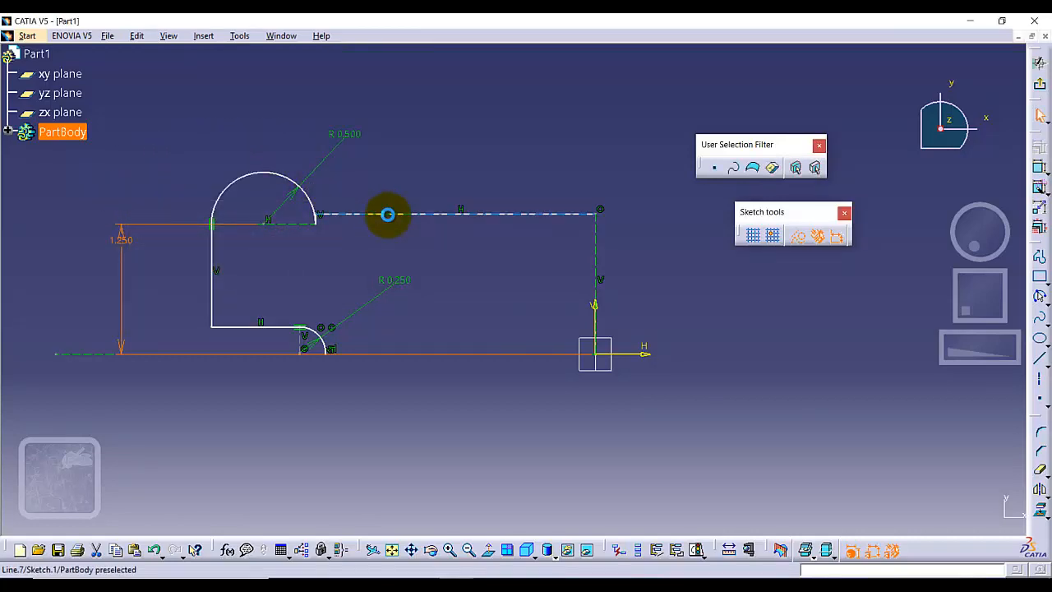
Lower the horizontal profile segment that meets the vertical axis below the upper arc's base line, and center the 1.25 in dimension text along its line.
drag(387, 215, 389, 256)
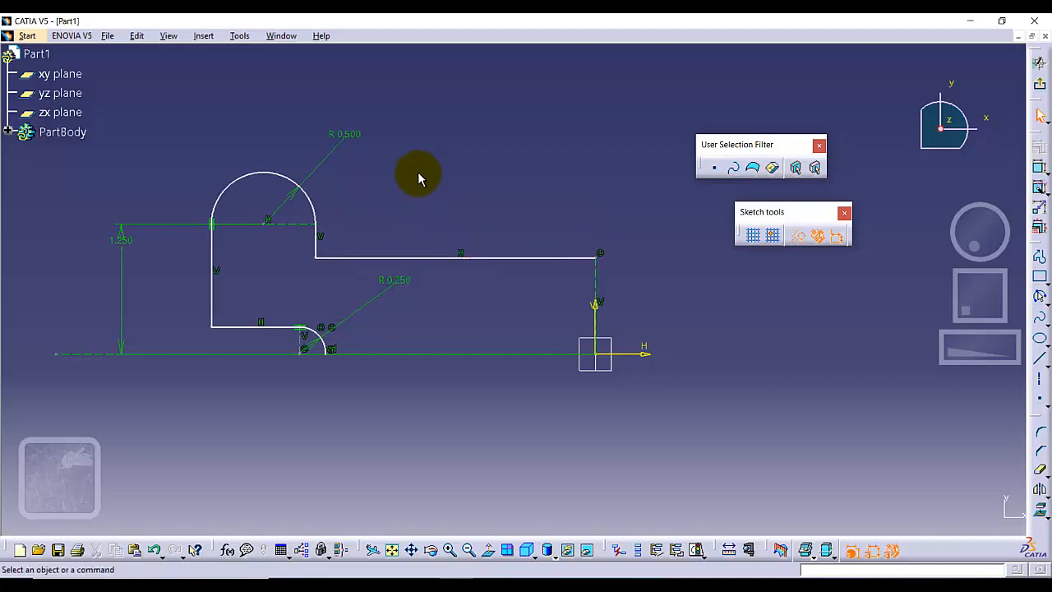
click(120, 236)
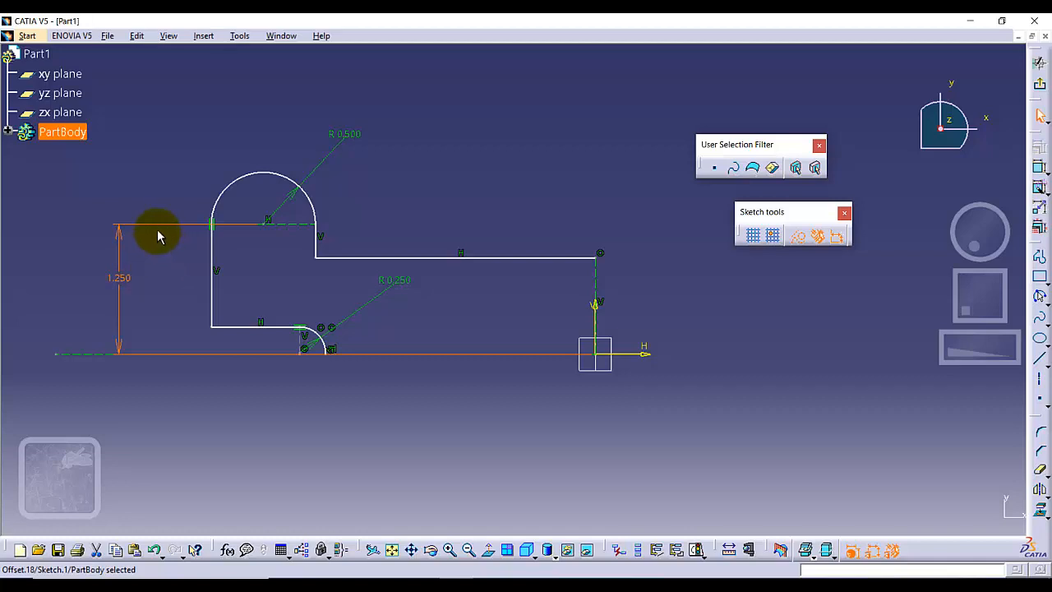
click(140, 277)
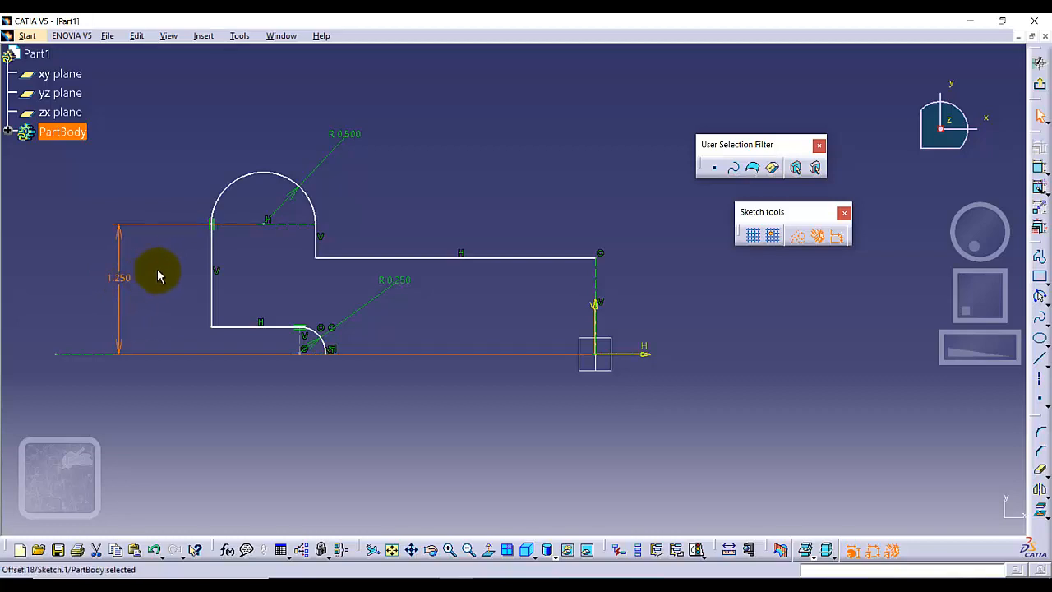
click(158, 271)
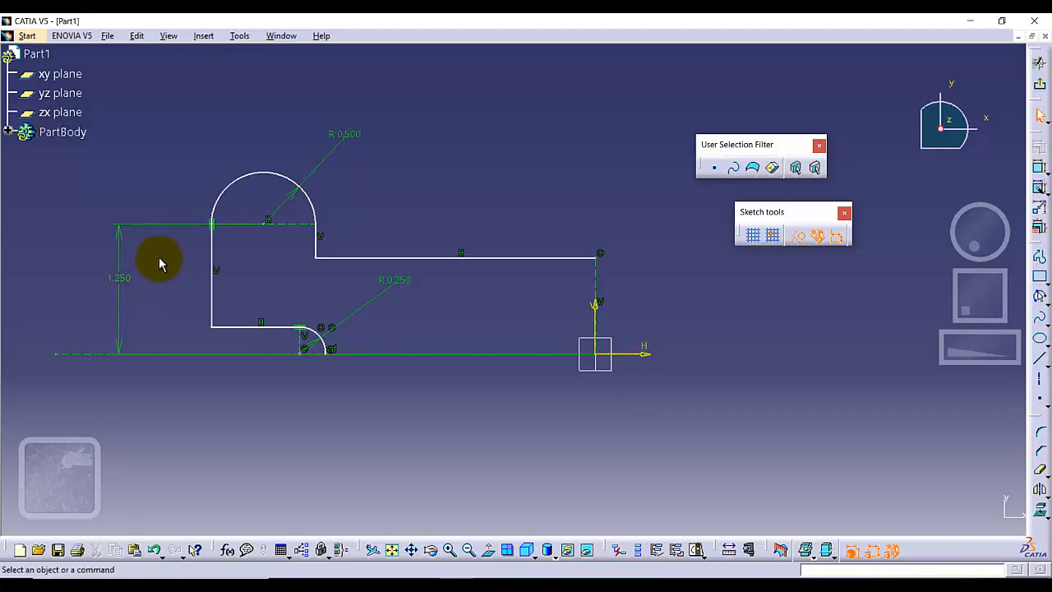
Constrain the horizontal distance from the upper arc's center to the vertical axis to 1.75 in.
click(1040, 165)
click(265, 223)
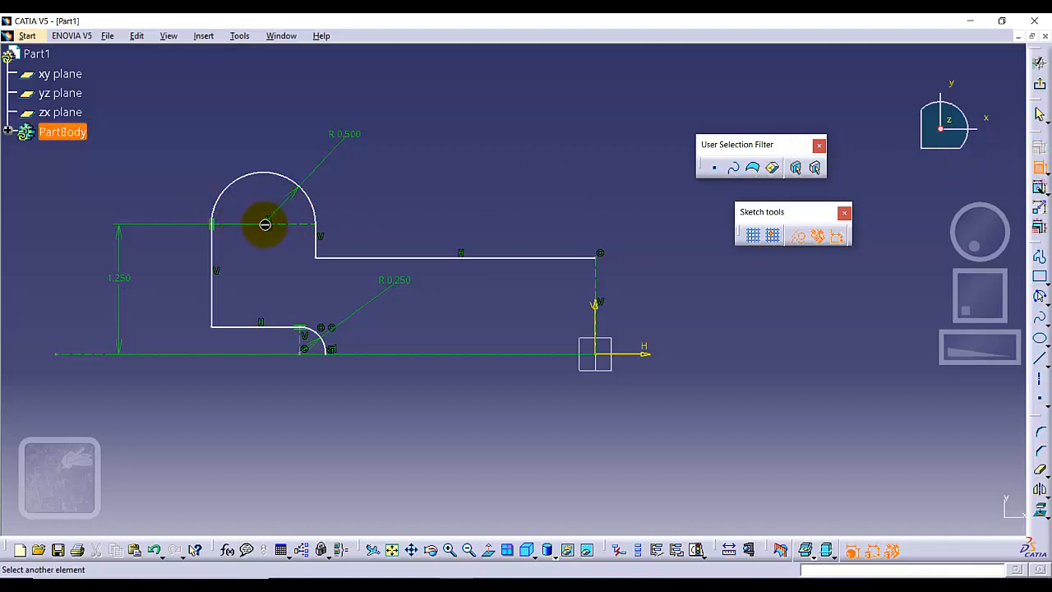
click(596, 325)
click(438, 115)
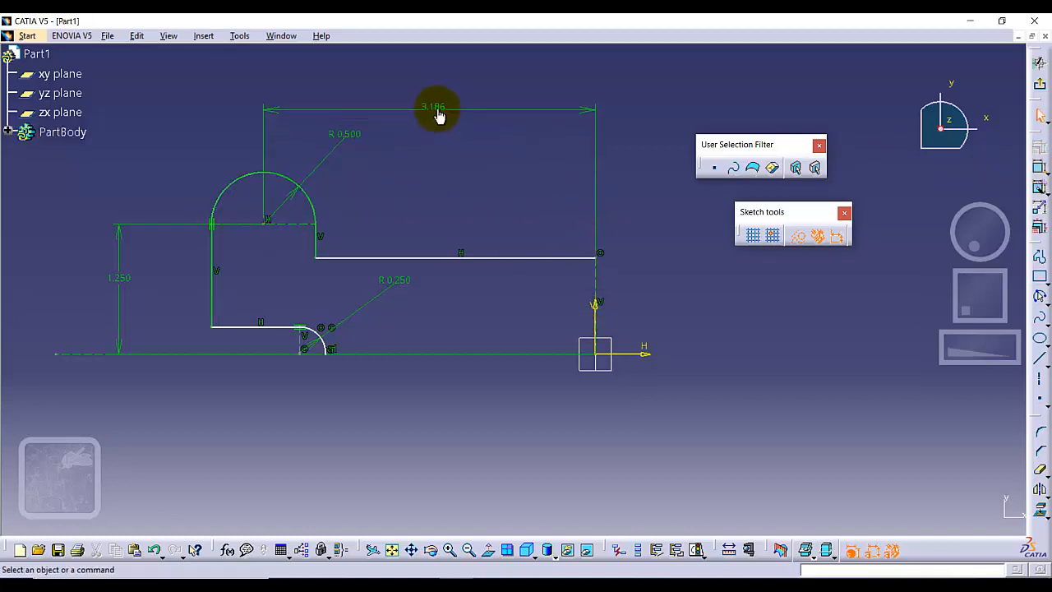
double_click(439, 113)
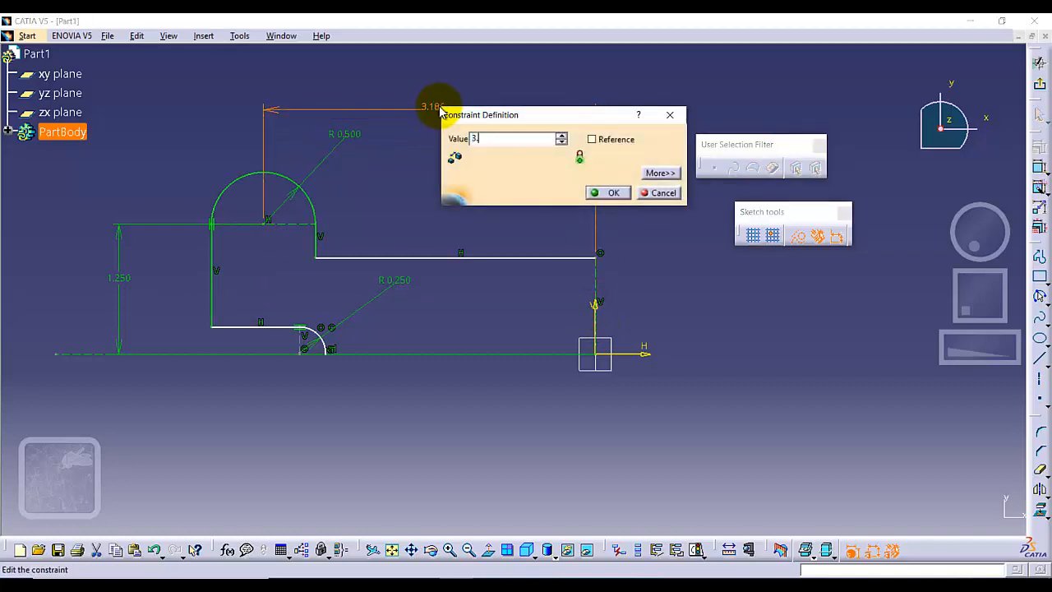
key(Return)
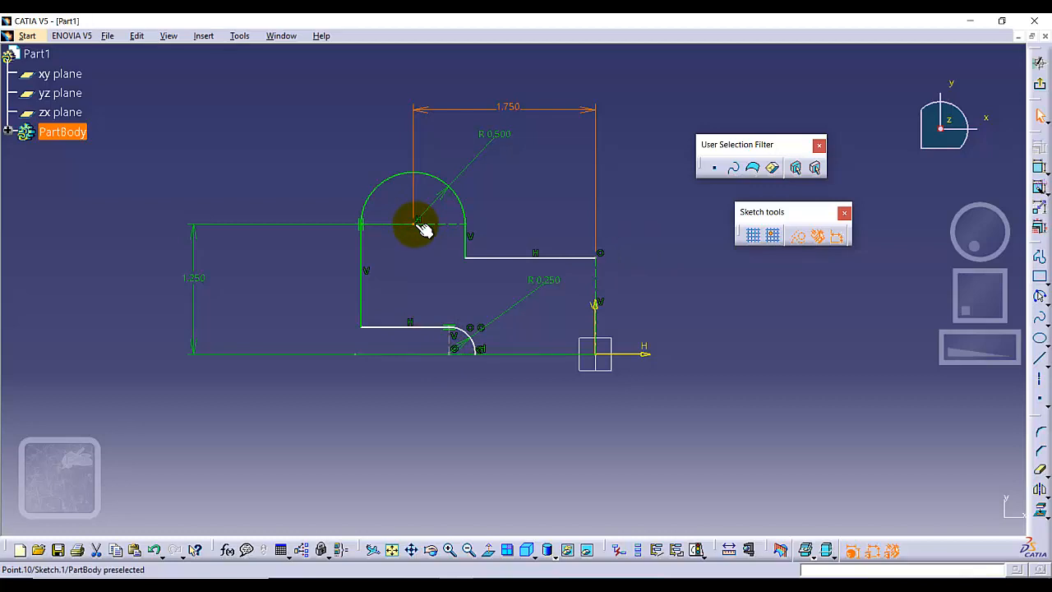
Review the definition of the vertical dimension that locates the upper arc's base line.
double_click(199, 273)
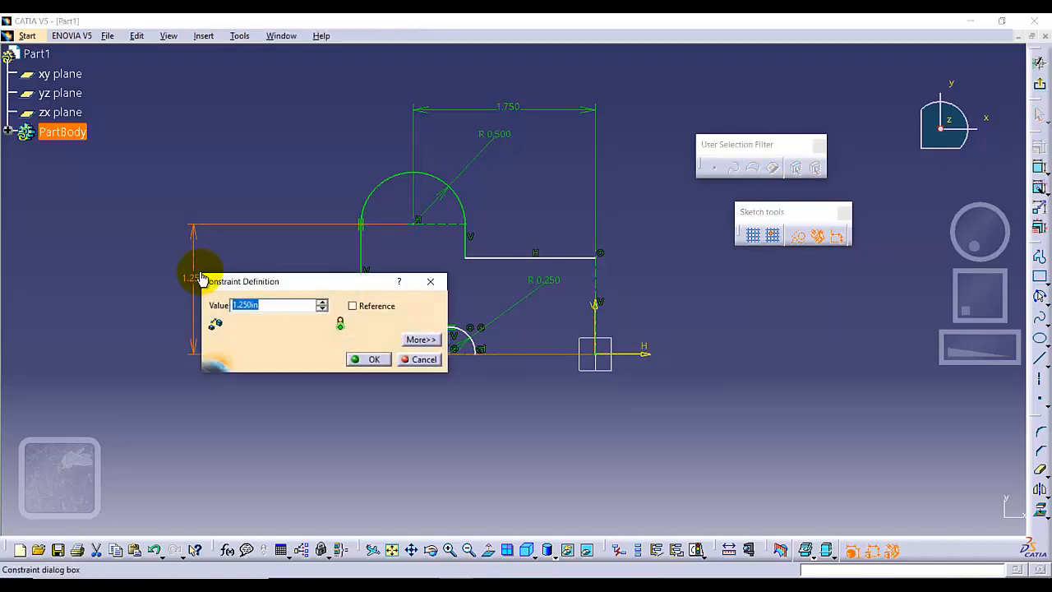
click(362, 361)
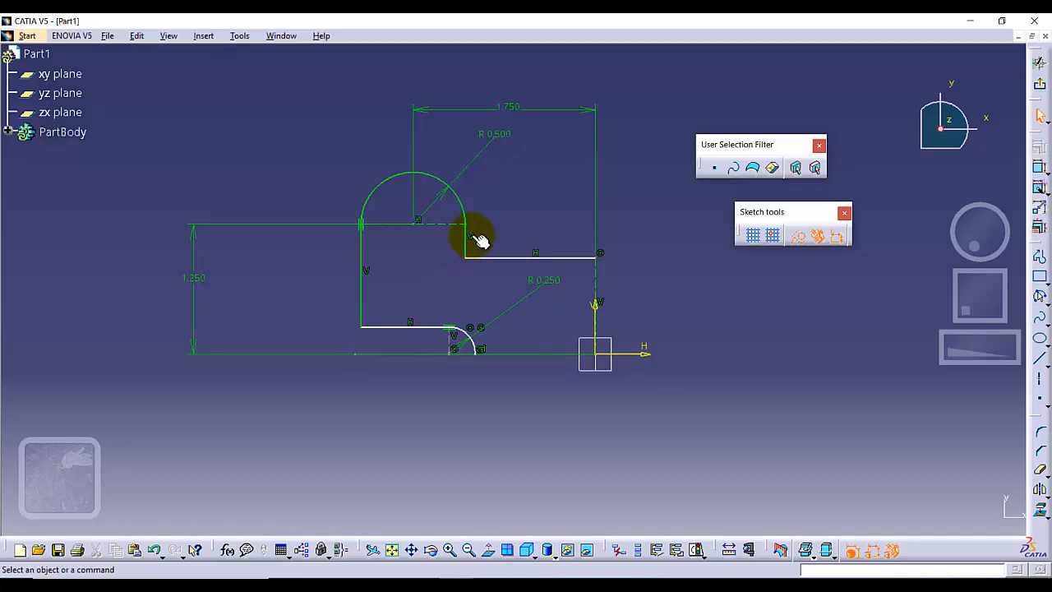
Move the profile's lower horizontal segment slightly upward.
mouse_move(404, 329)
mouse_down()
mouse_move(394, 310)
mouse_move(404, 322)
mouse_up()
click(397, 343)
click(399, 321)
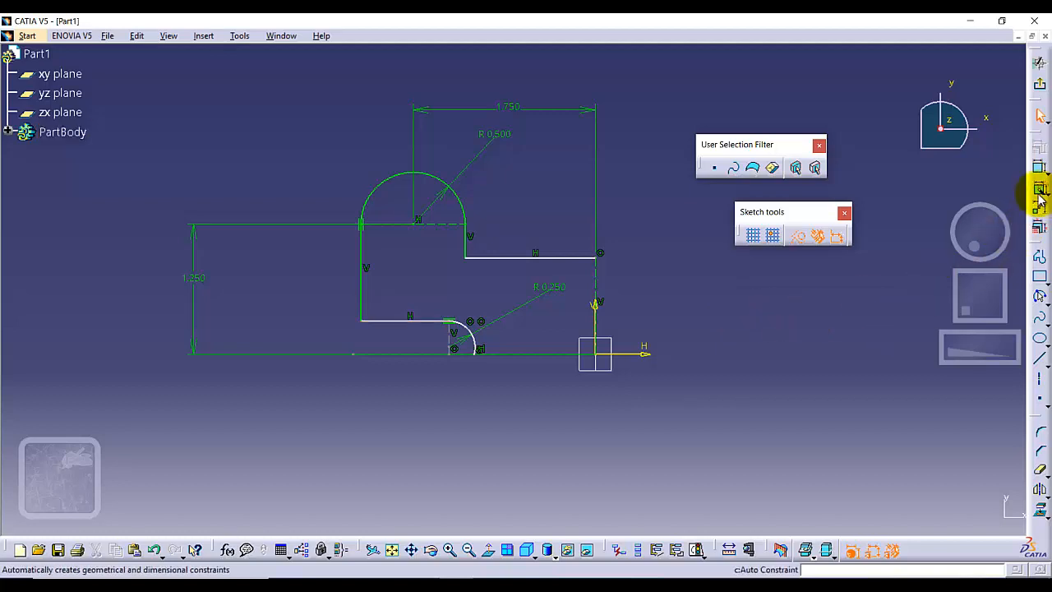
Constrain the distance between the lower horizontal segment and the horizontal axis to 0.25 in.
click(1040, 167)
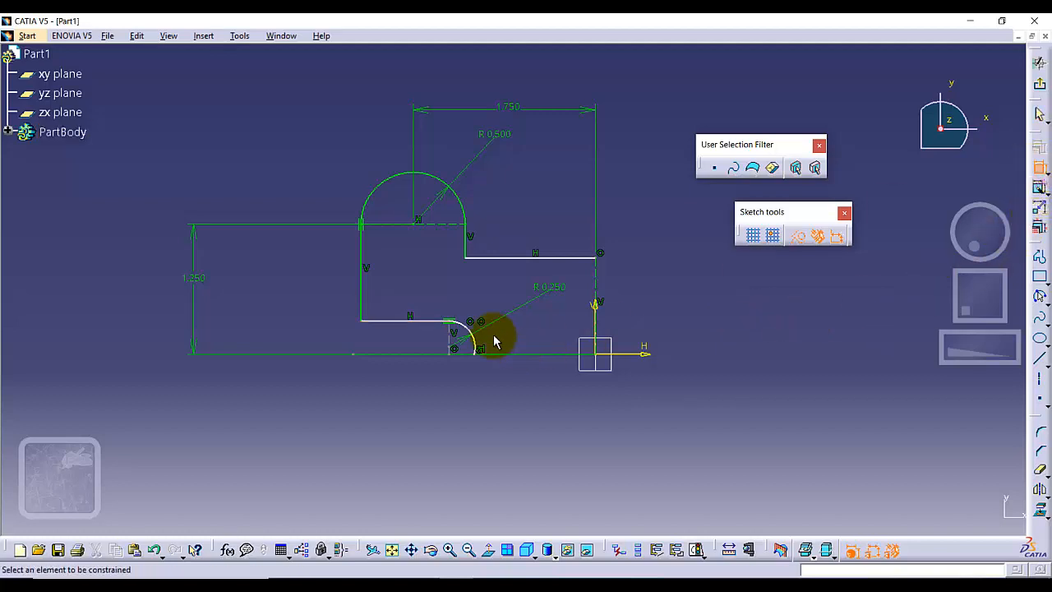
click(419, 322)
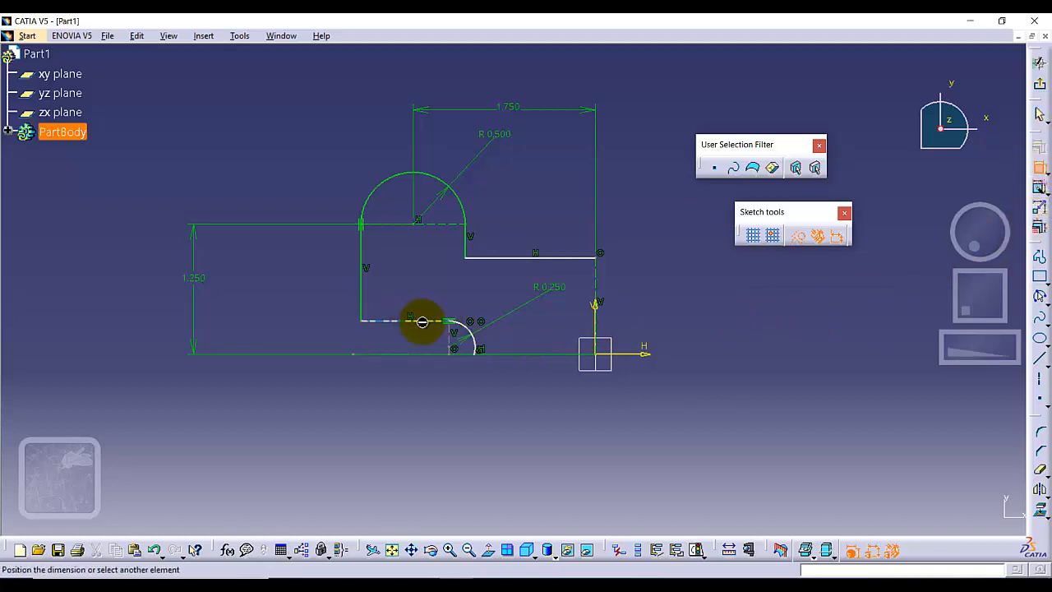
click(645, 356)
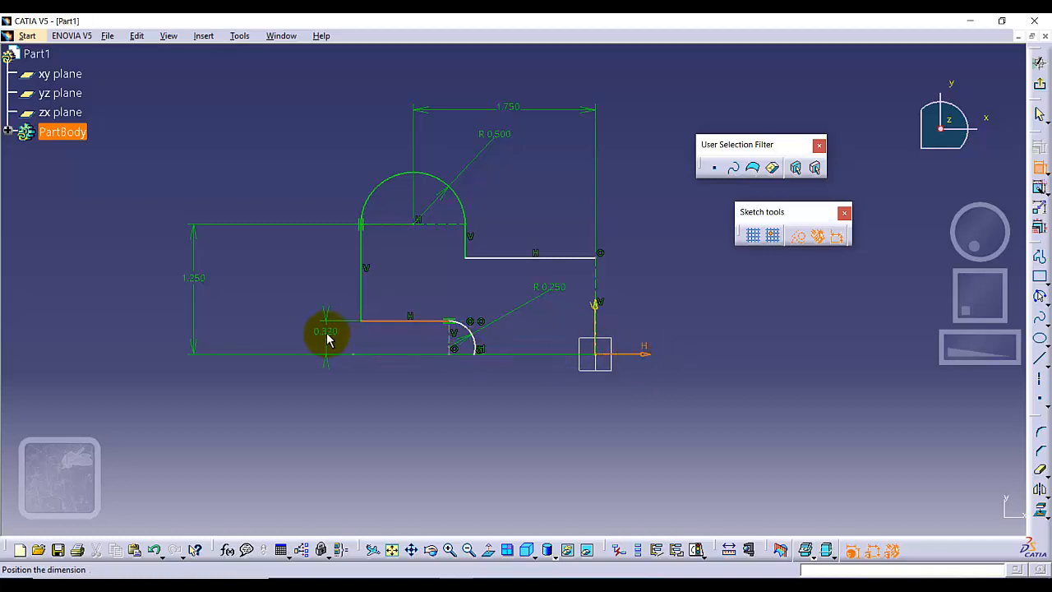
click(328, 332)
double_click(328, 330)
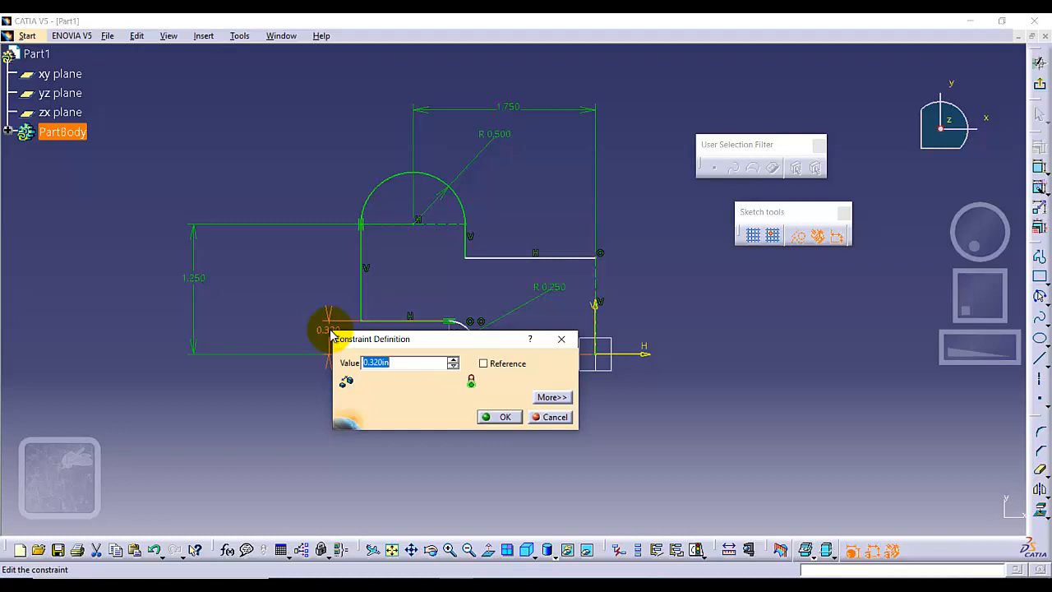
key(Return)
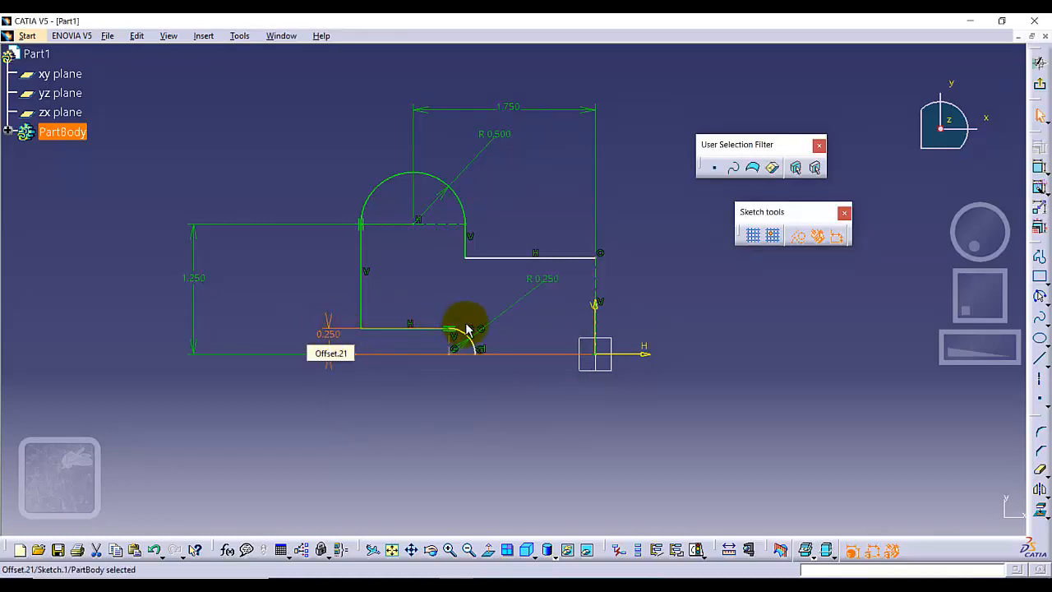
click(464, 406)
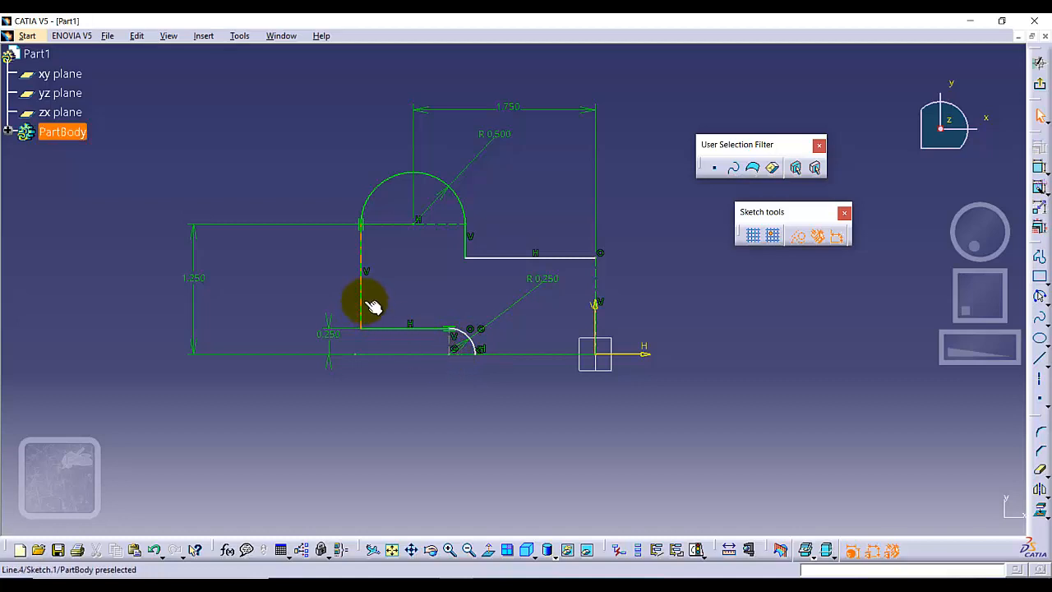
Constrain the horizontal distance between the lower arc's center and the profile's outer vertical segment to 0.5 in.
click(1039, 168)
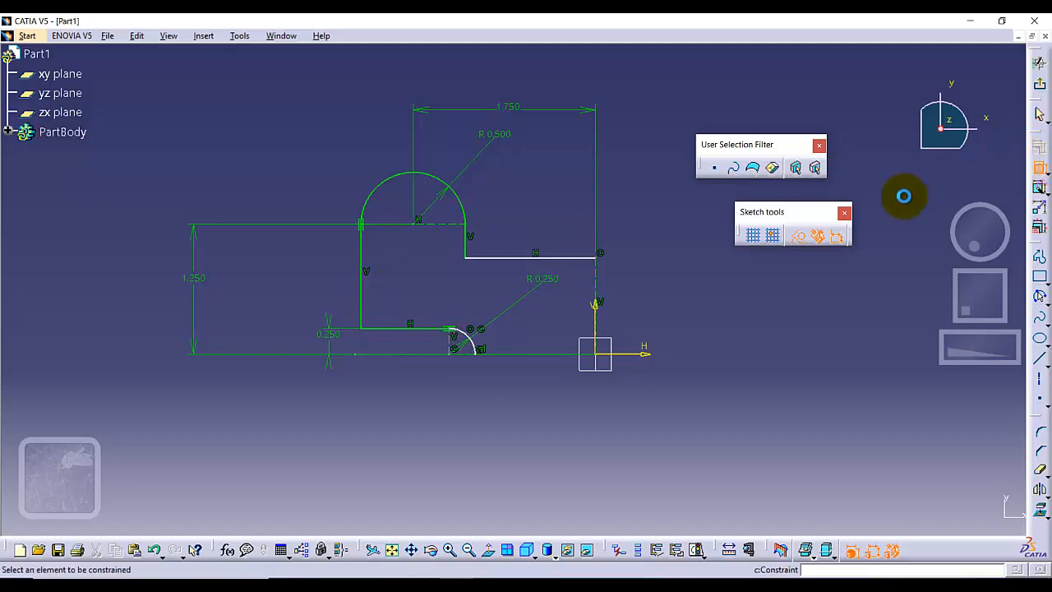
click(454, 356)
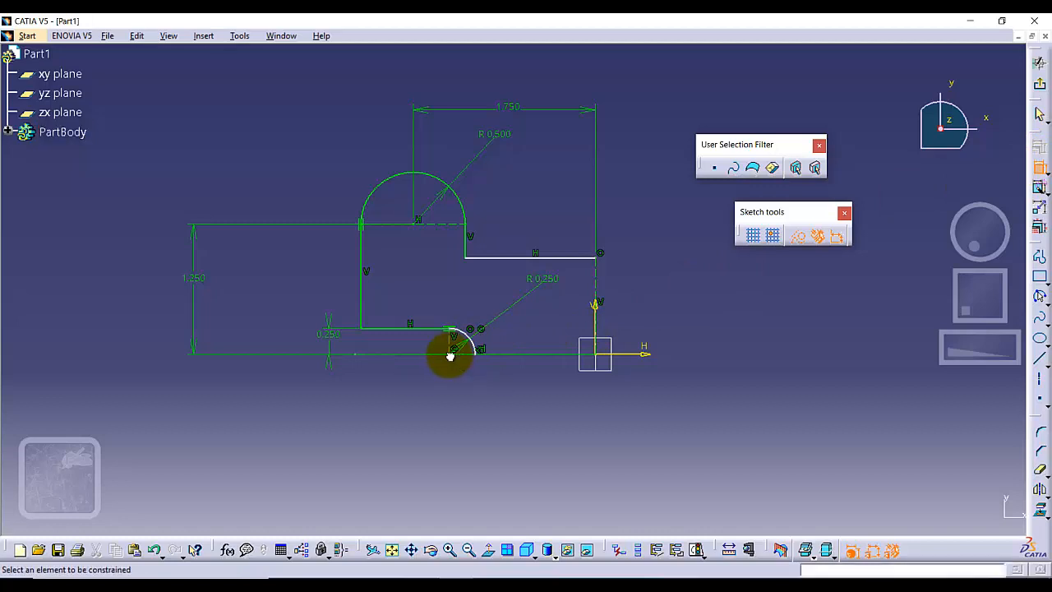
click(362, 284)
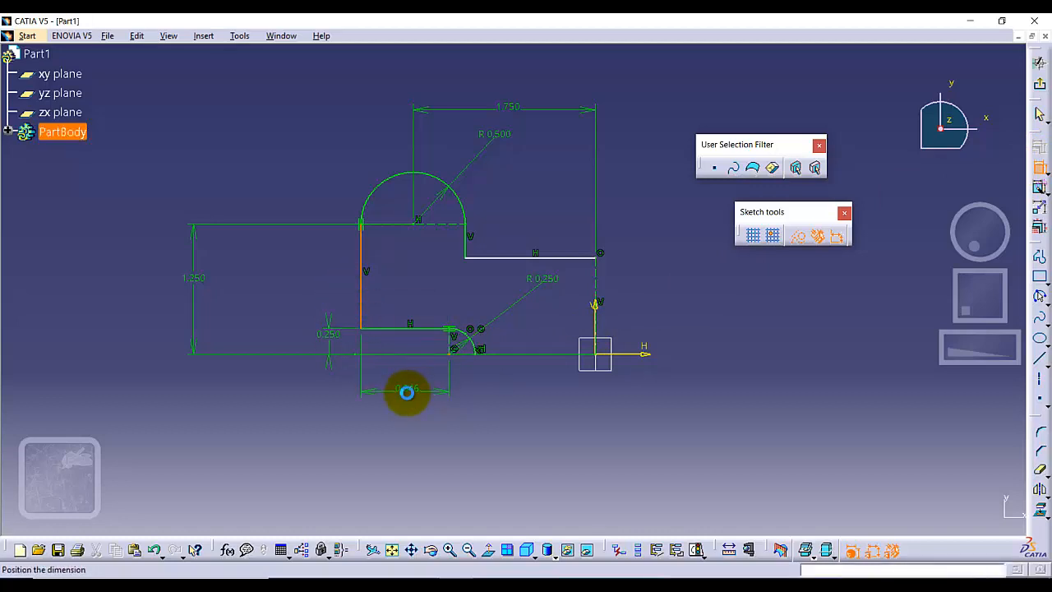
click(406, 391)
double_click(406, 391)
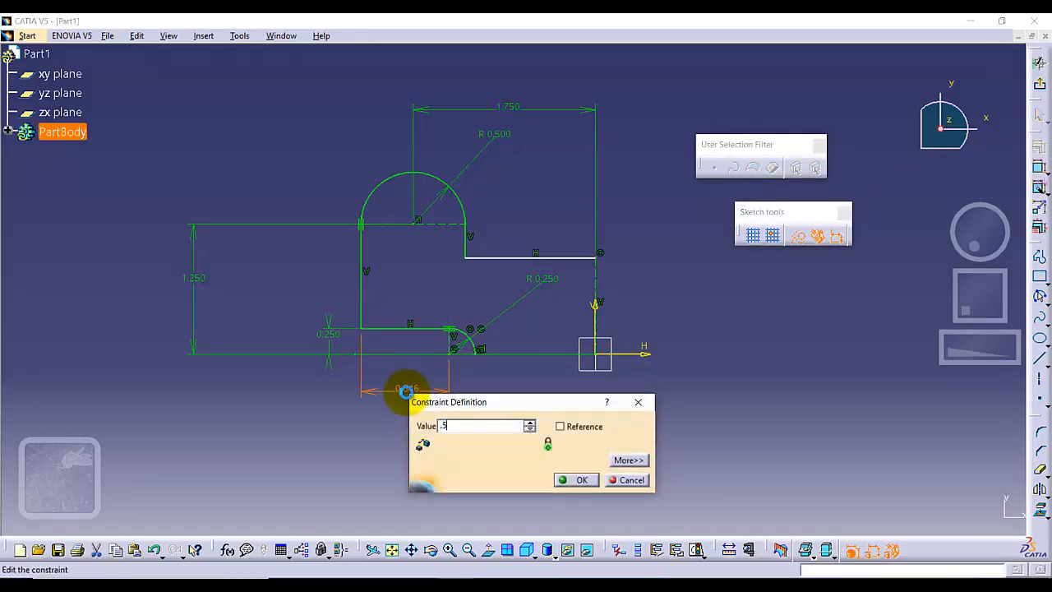
text(.5)
key(Return)
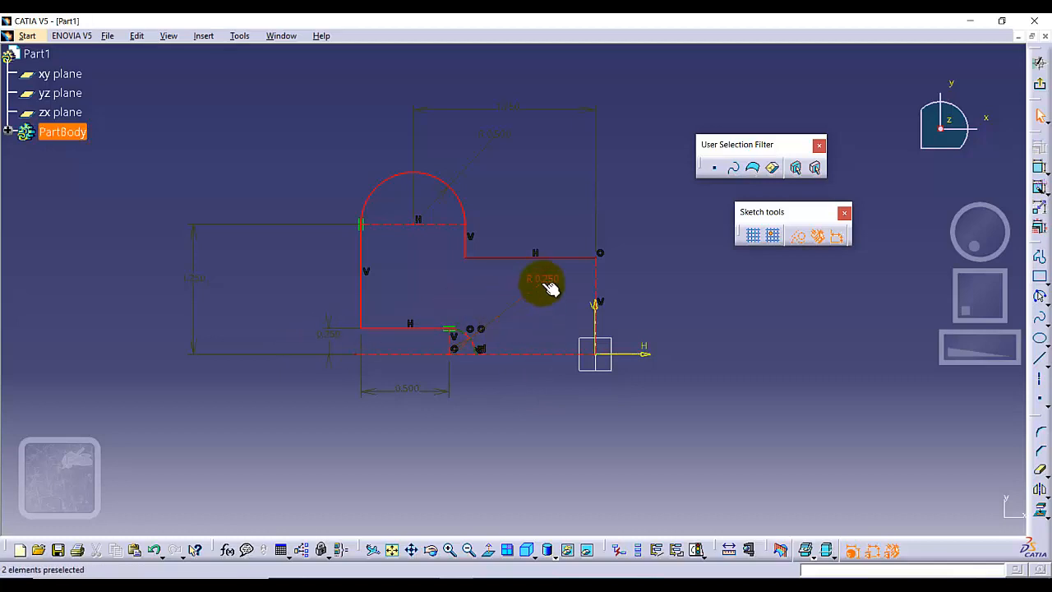
Delete the lower horizontal segment's 0.25 in offset dimension and the lower arc's radius dimension.
right_click(329, 340)
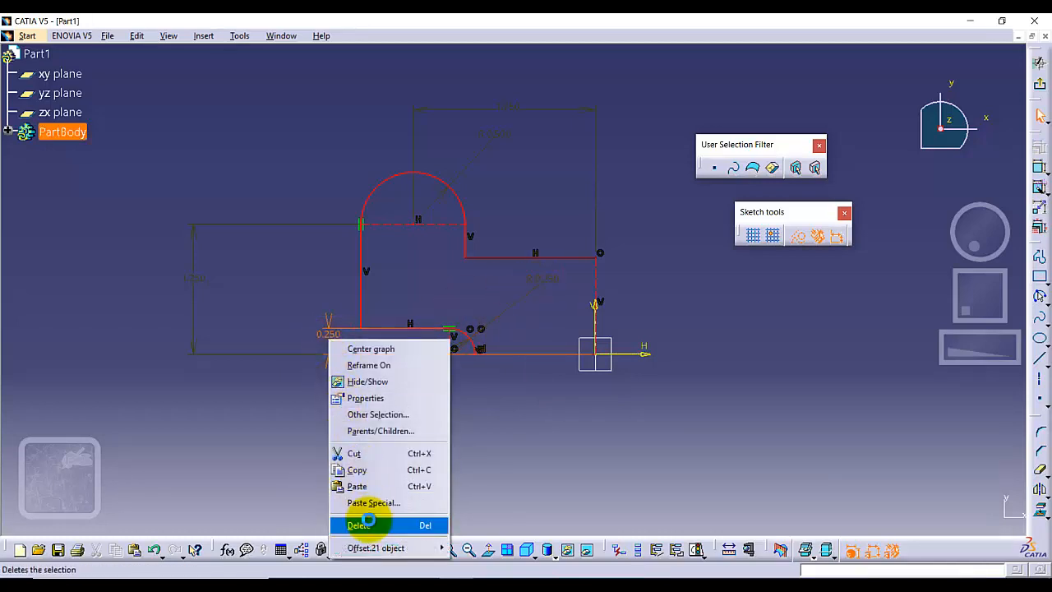
click(358, 524)
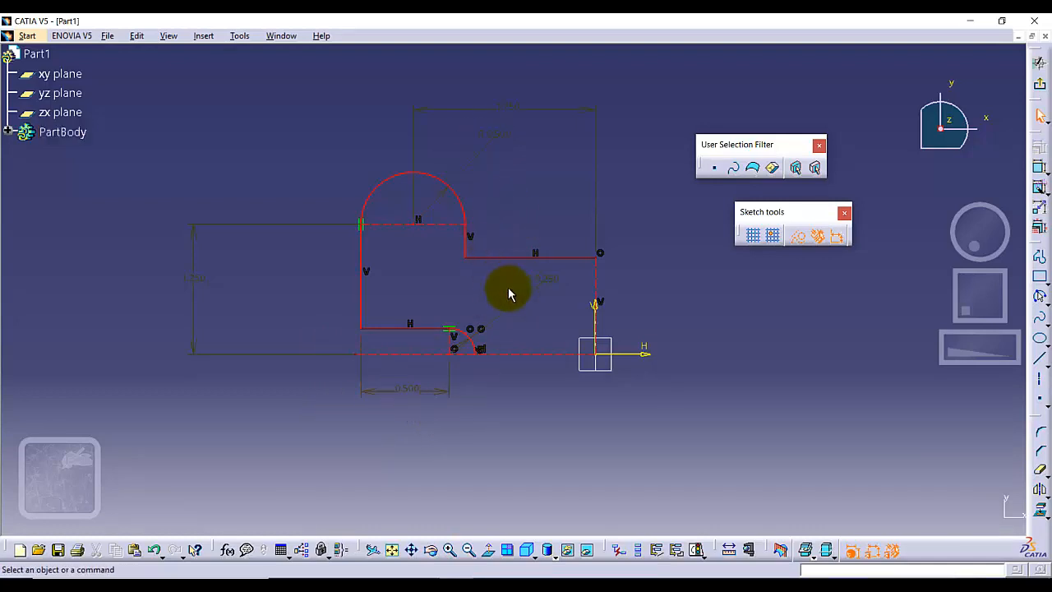
right_click(542, 288)
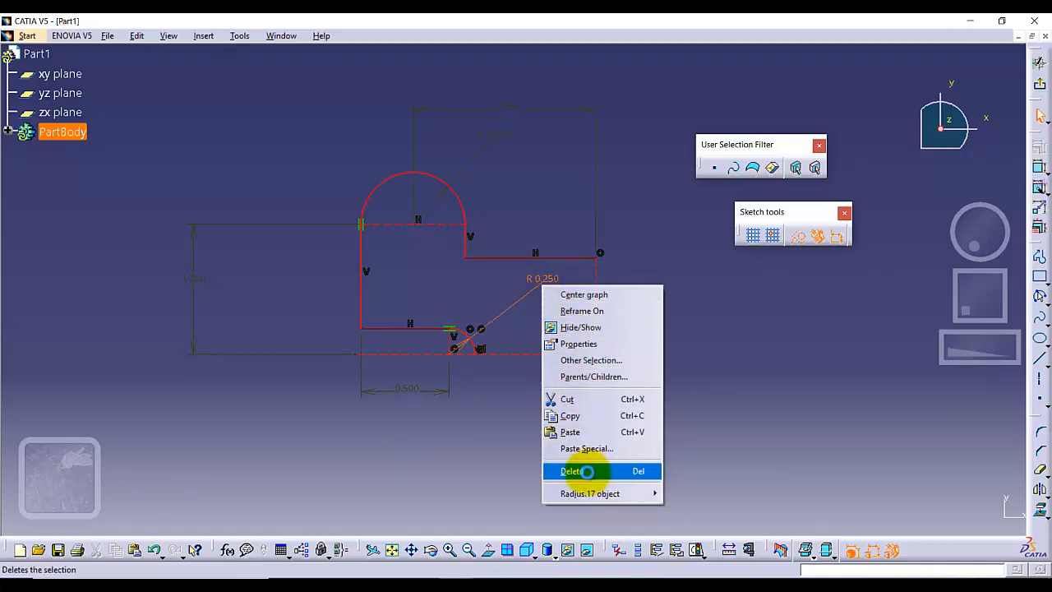
click(575, 470)
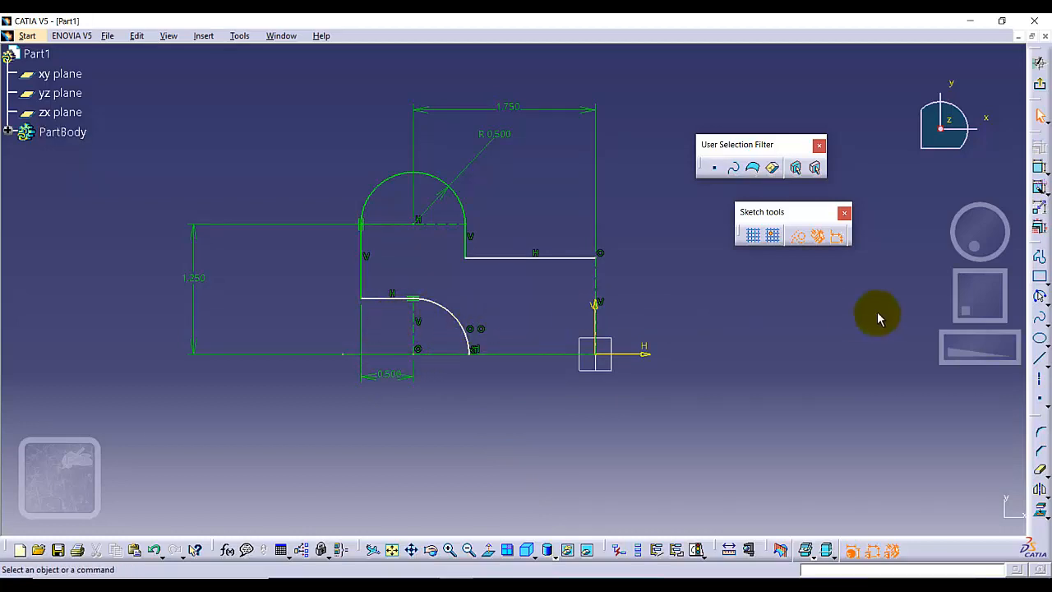
Dimension the lower arc with a radius of 0.25 in.
click(1039, 168)
click(436, 301)
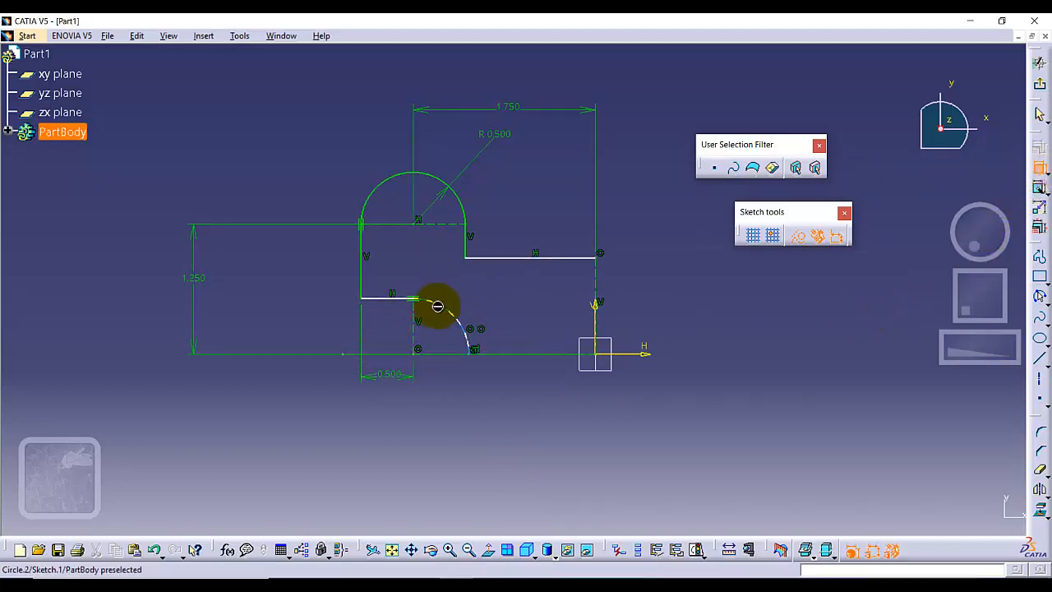
click(495, 301)
double_click(495, 301)
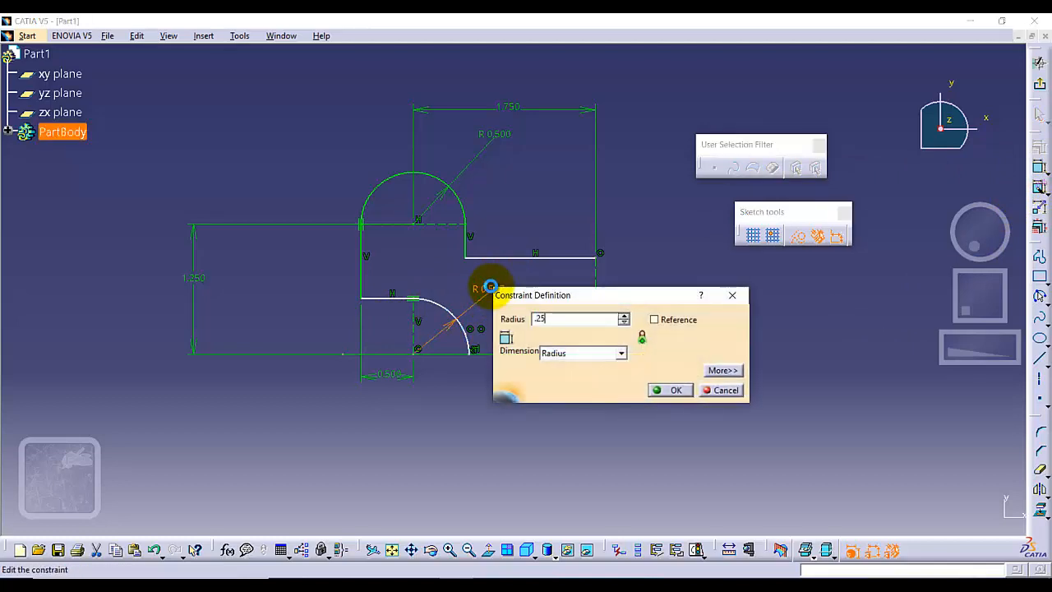
key(Return)
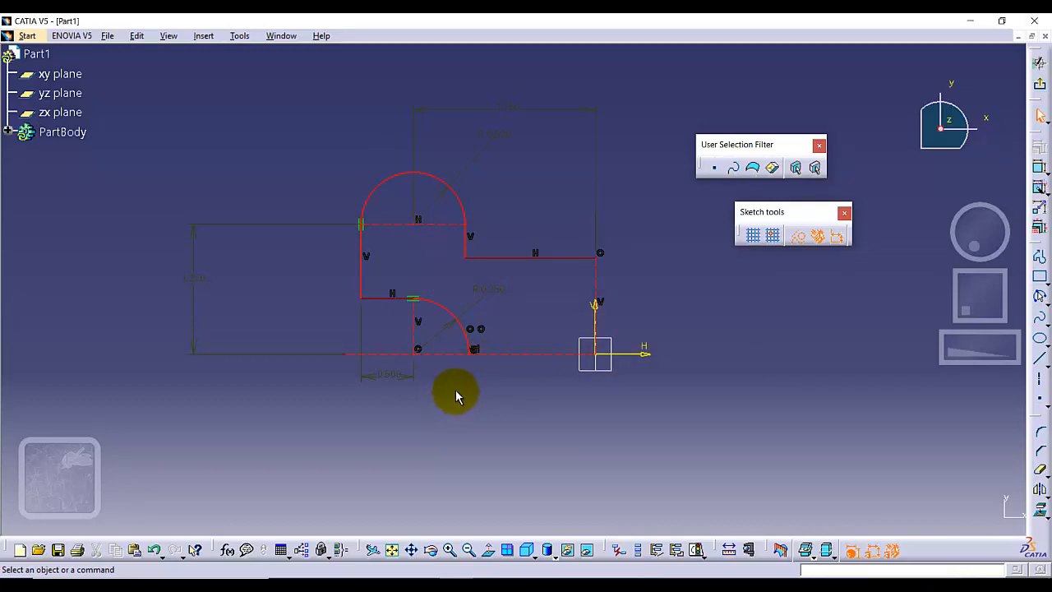
Delete the coincidence constraint that ties the lower arc to the inner vertical segment above it.
click(481, 329)
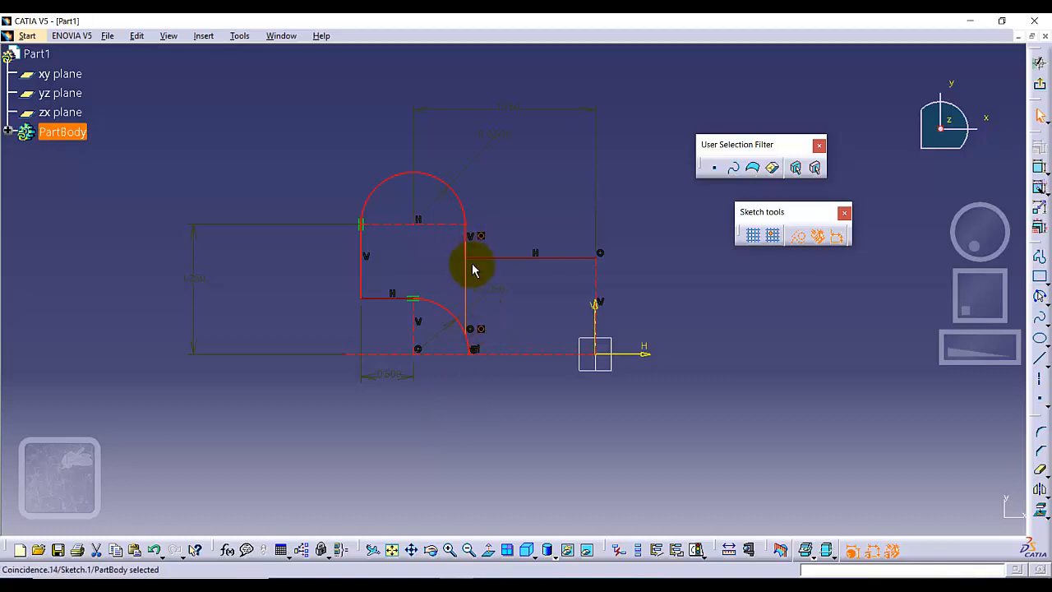
right_click(481, 329)
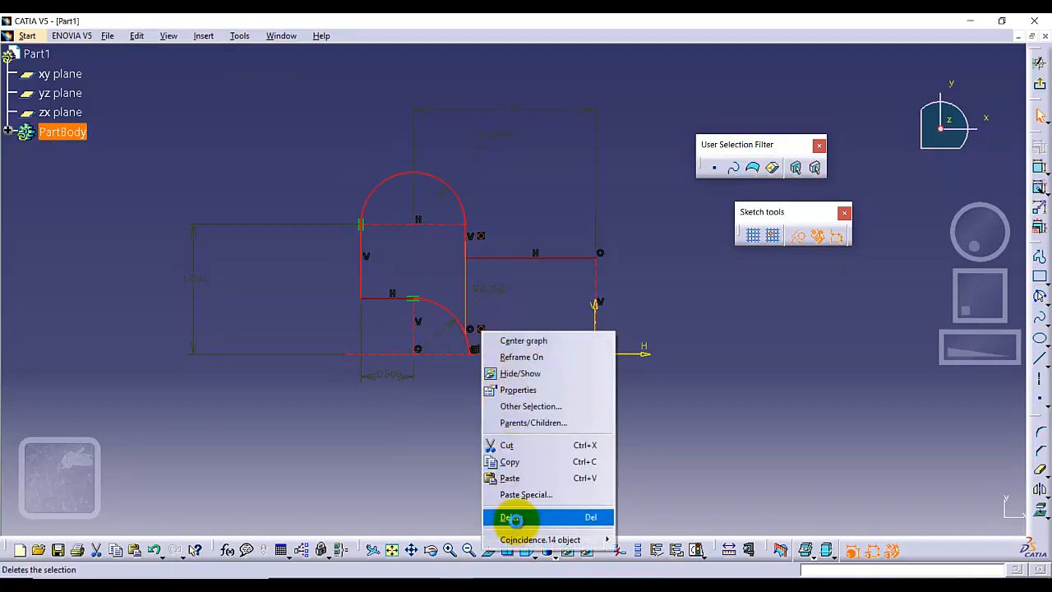
click(506, 519)
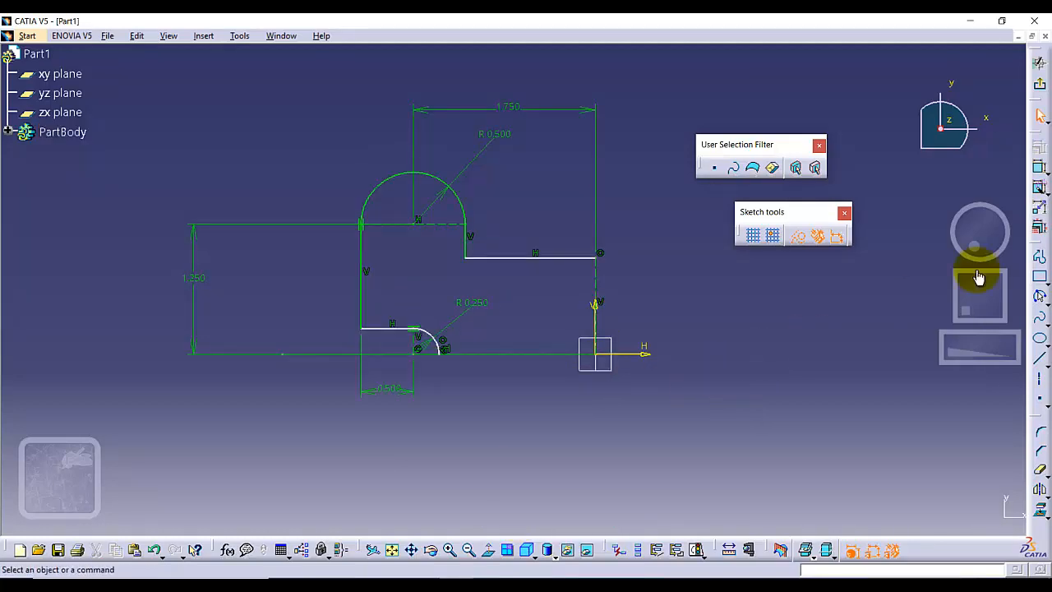
Dimension the vertical distance between the lower horizontal segment and the horizontal construction line.
click(1040, 188)
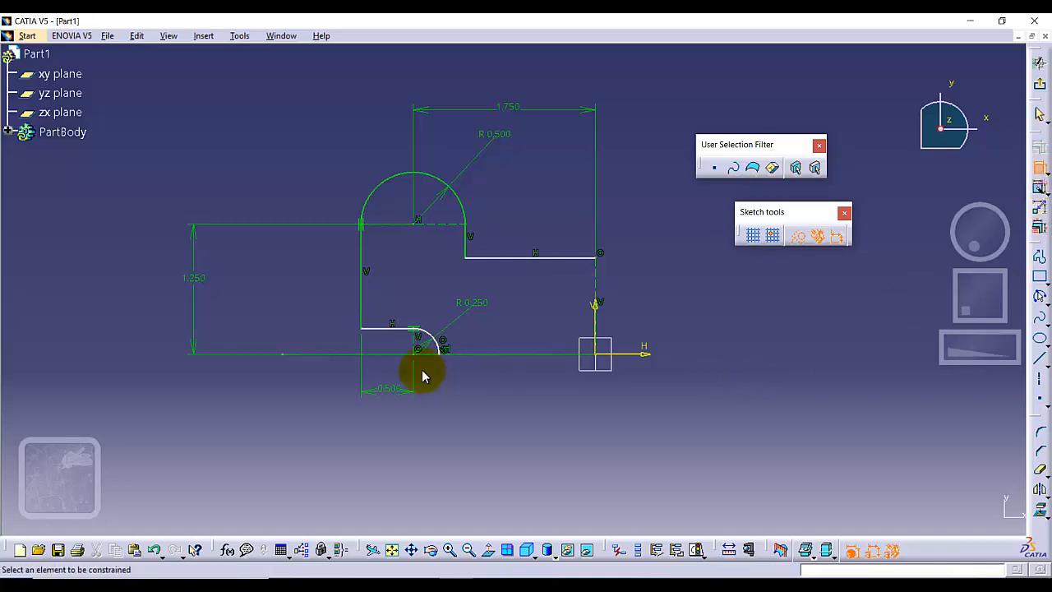
click(396, 353)
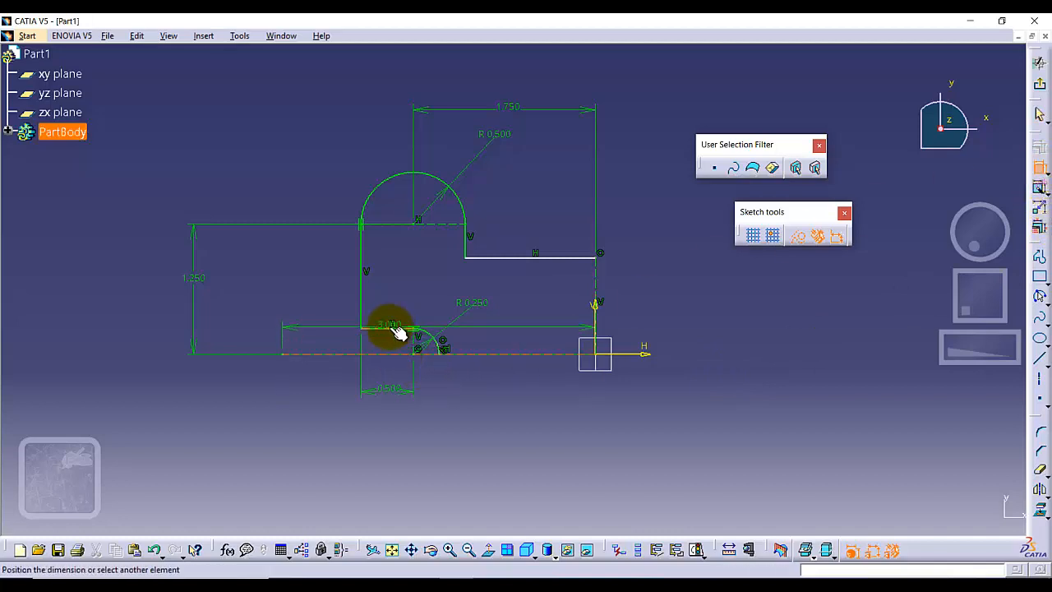
click(316, 343)
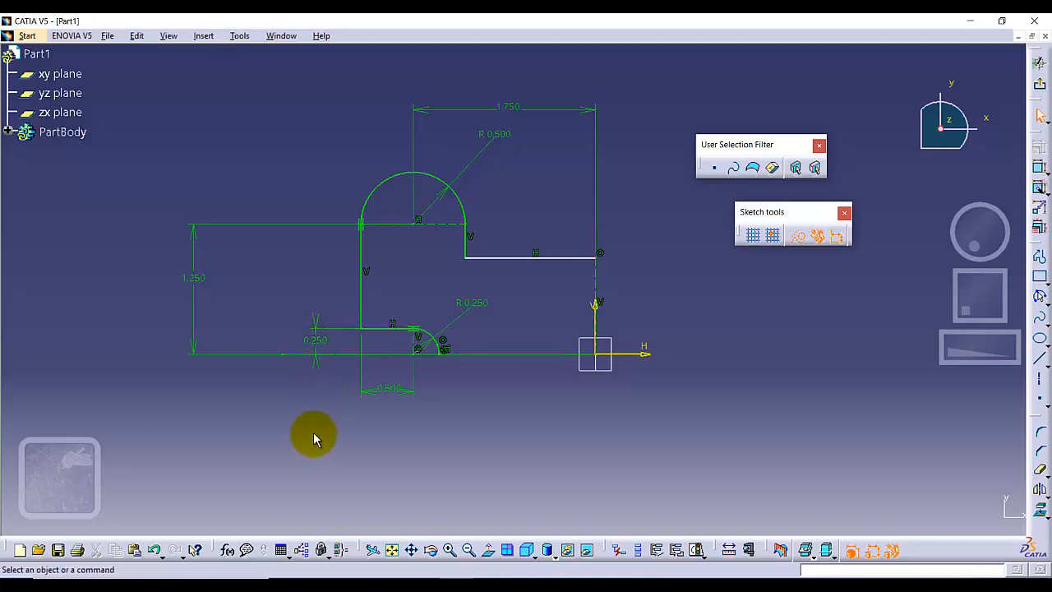
Constrain the distance between the horizontal segment that meets the vertical axis and the horizontal axis to .75/2 in.
click(1040, 170)
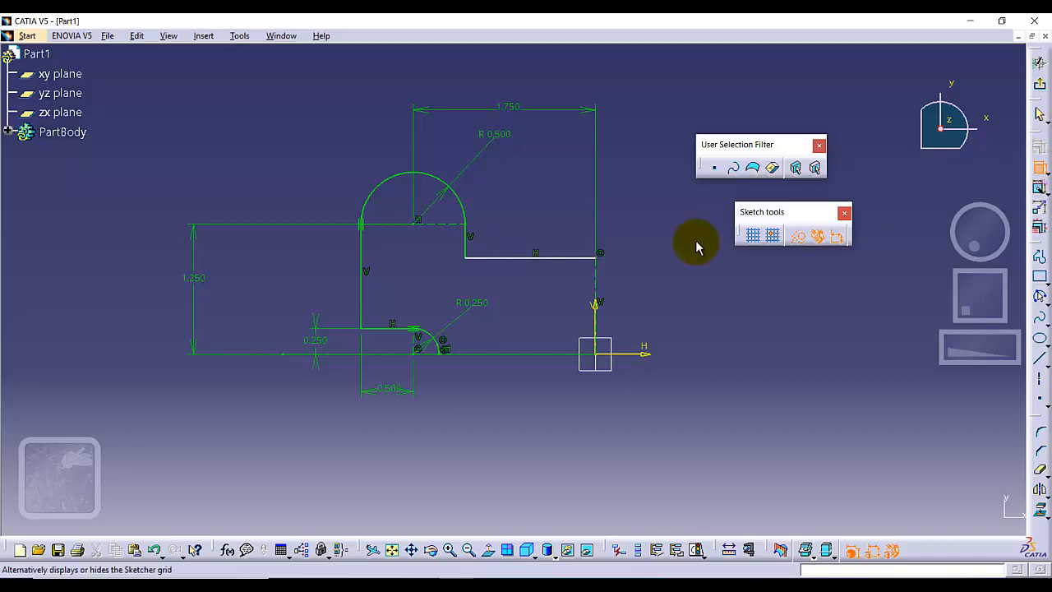
click(536, 257)
click(634, 353)
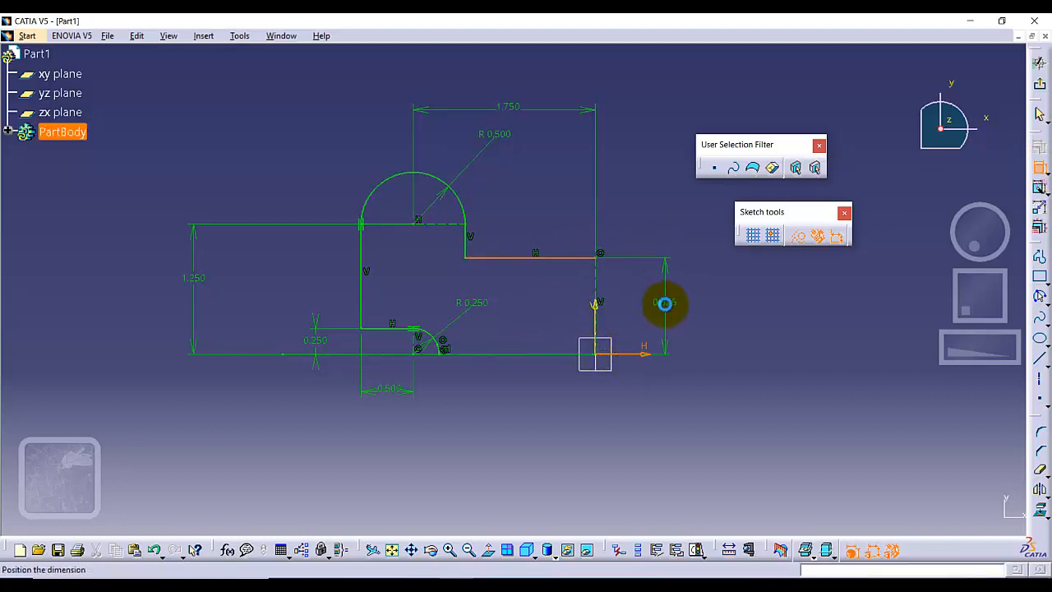
click(665, 302)
double_click(665, 301)
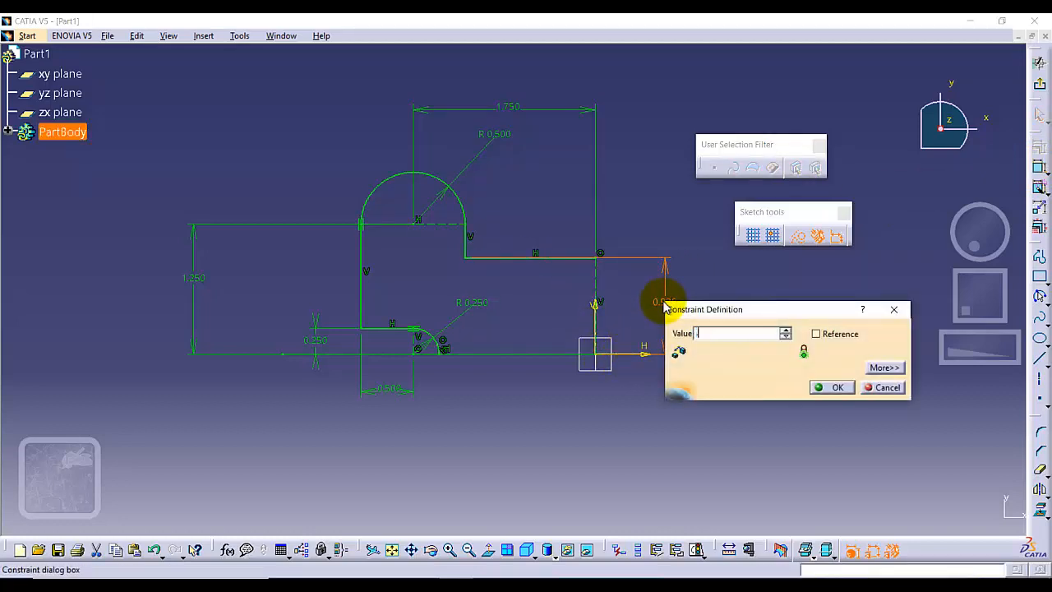
text(.75/2)
key(Return)
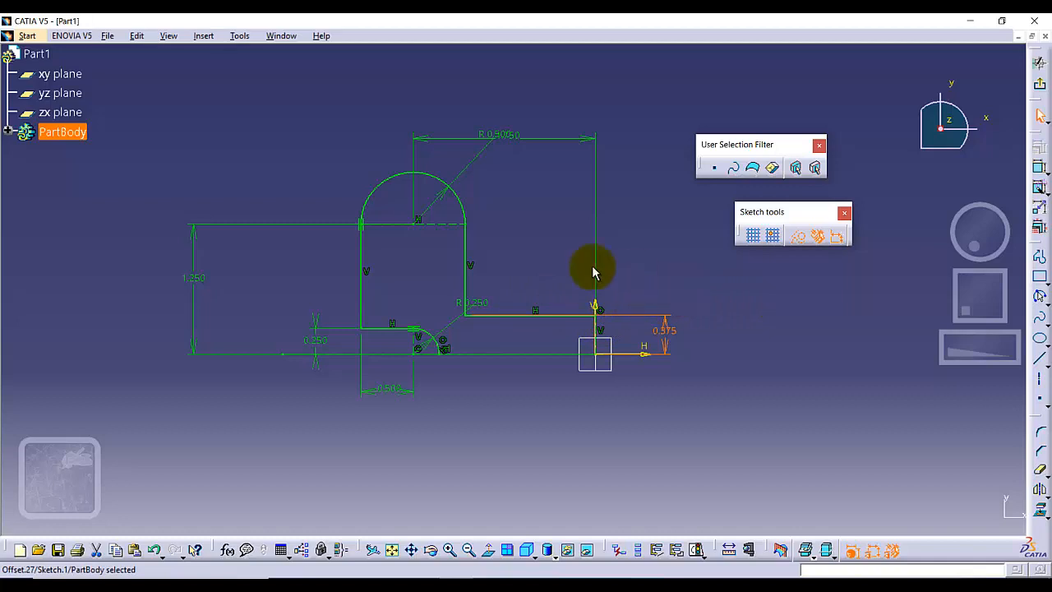
click(582, 336)
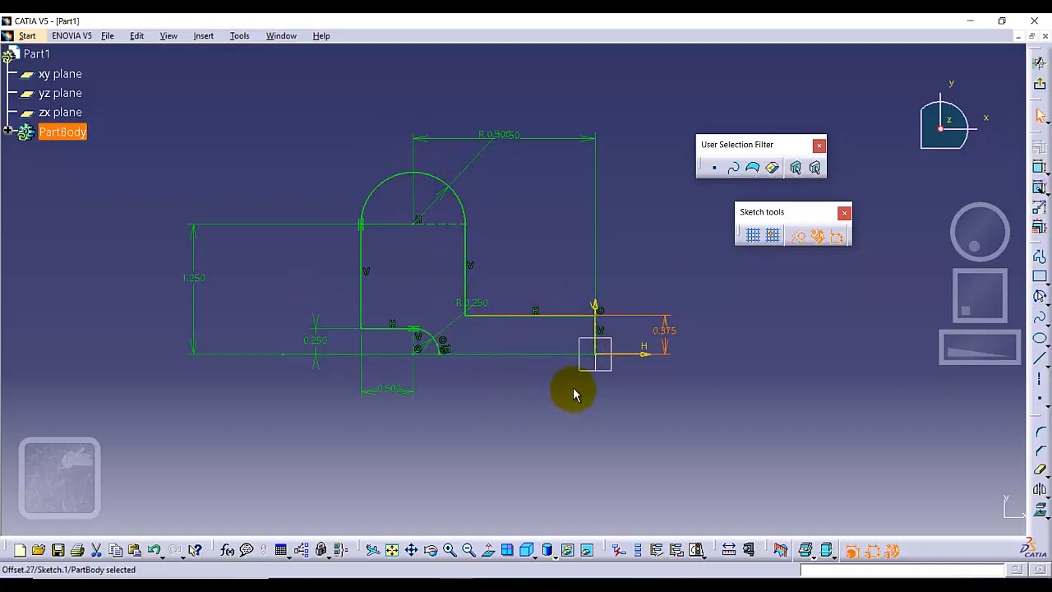
Draw a standard, non-construction circle about 0.62 in in diameter, centered on the upper arc's center point.
click(1042, 300)
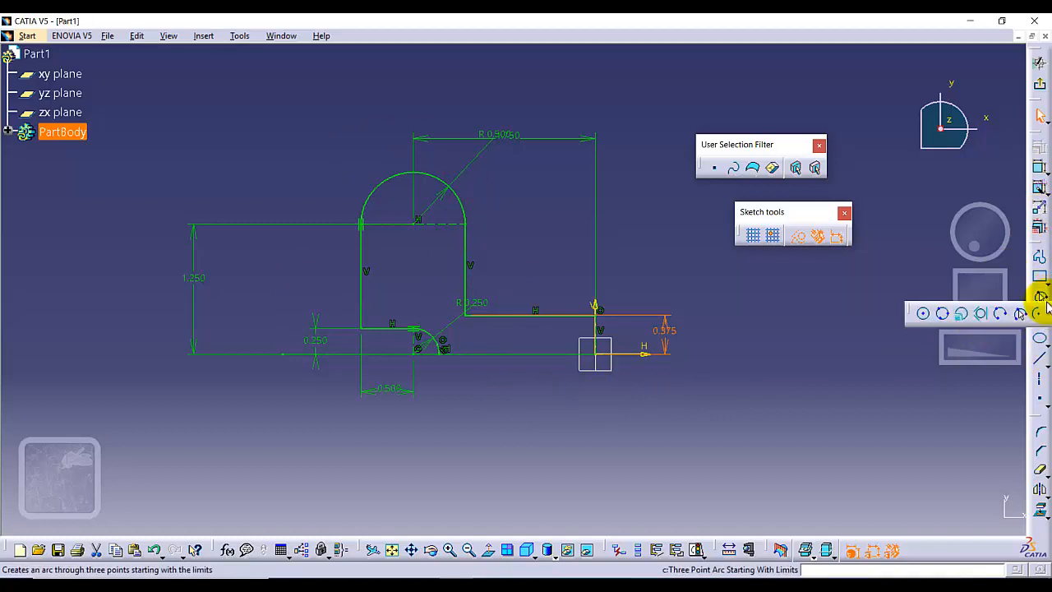
click(921, 317)
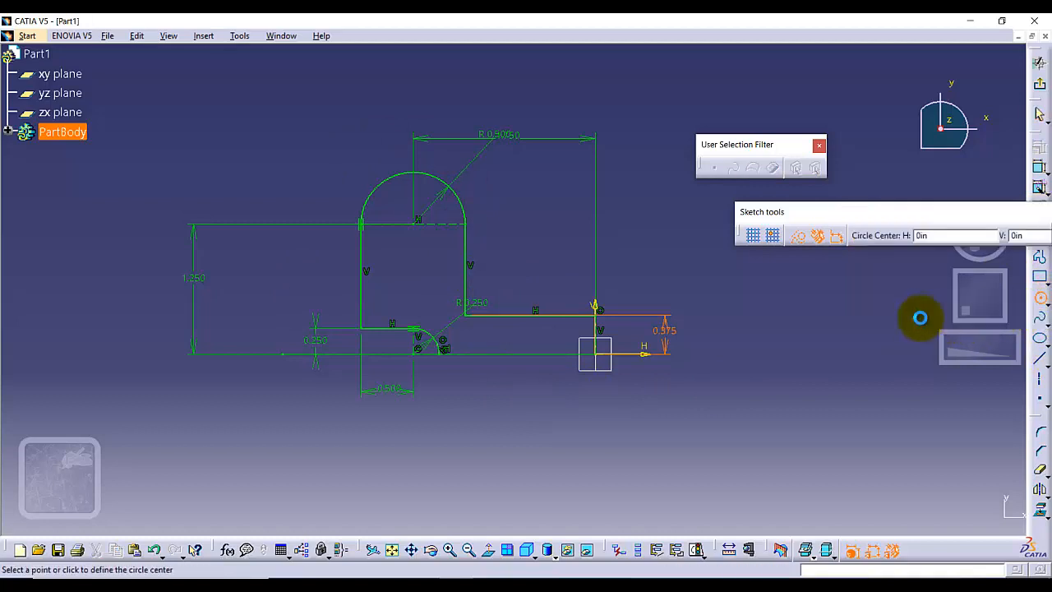
click(414, 226)
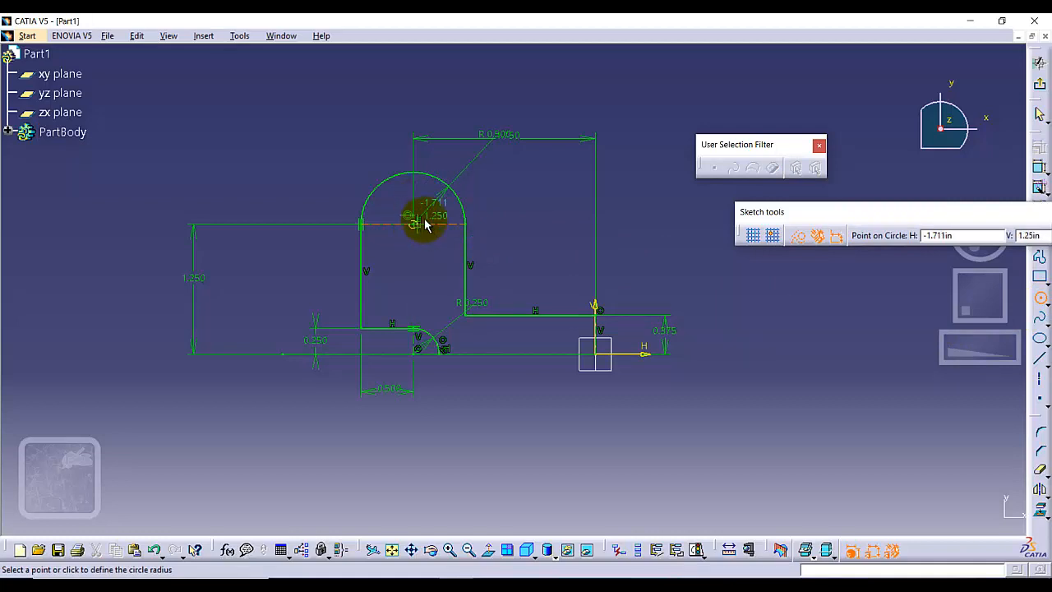
click(796, 236)
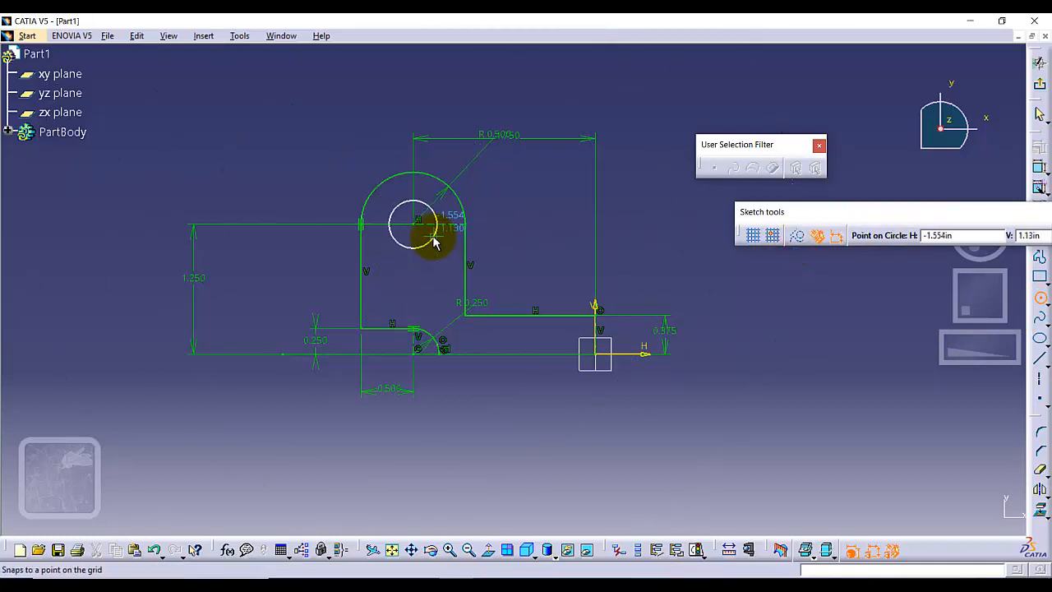
click(434, 242)
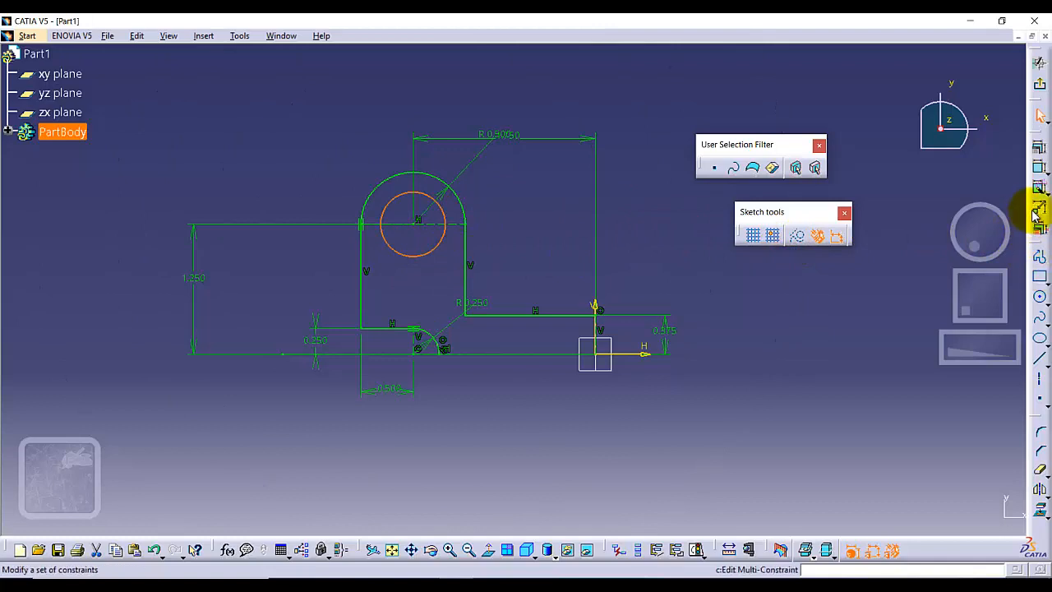
Dimension the new circle with a diameter of 0.5 in.
click(1040, 168)
click(337, 163)
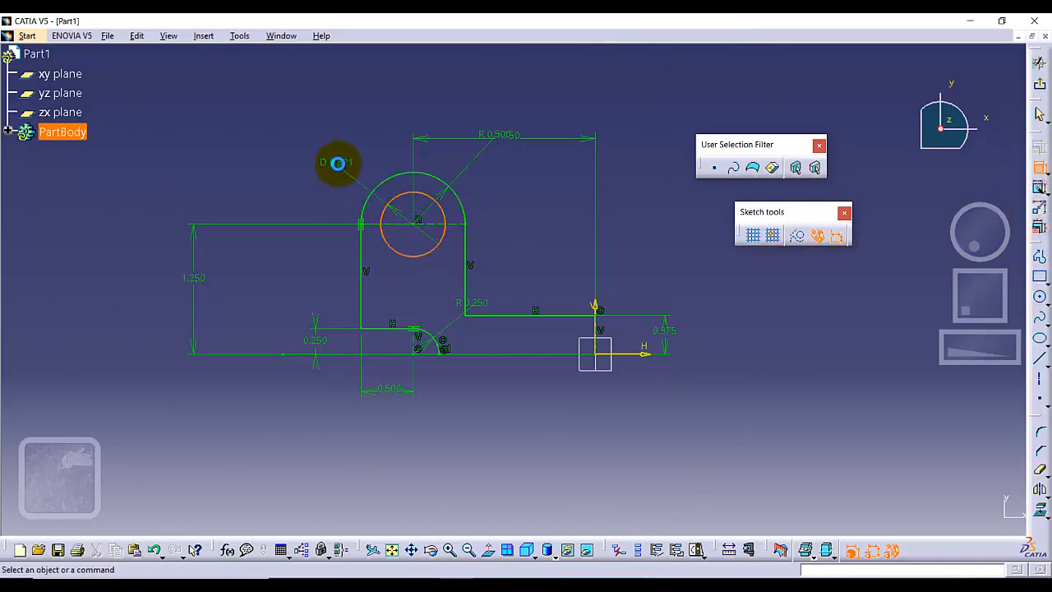
double_click(337, 162)
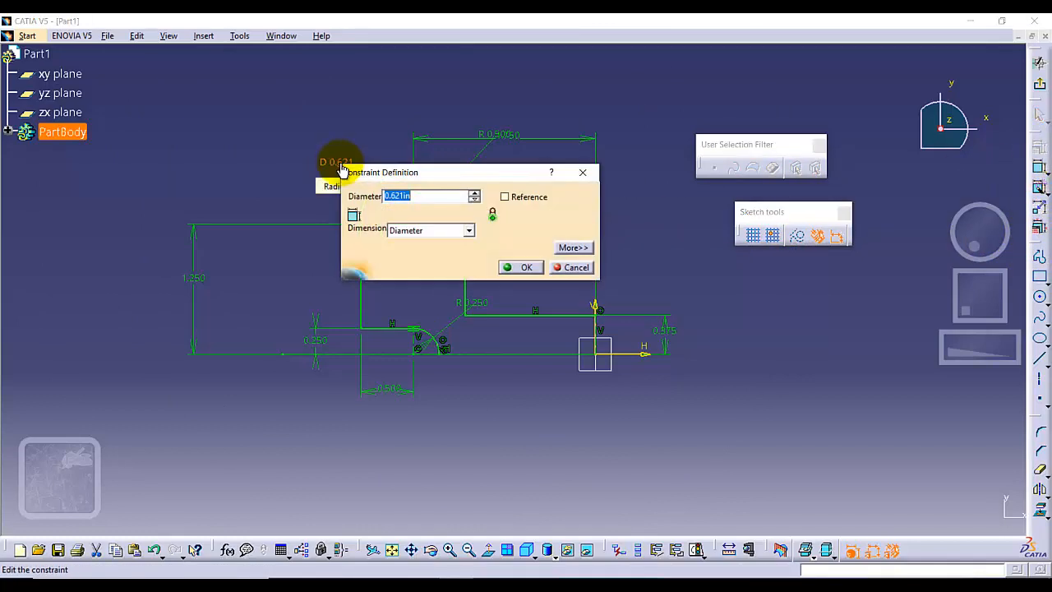
key(Return)
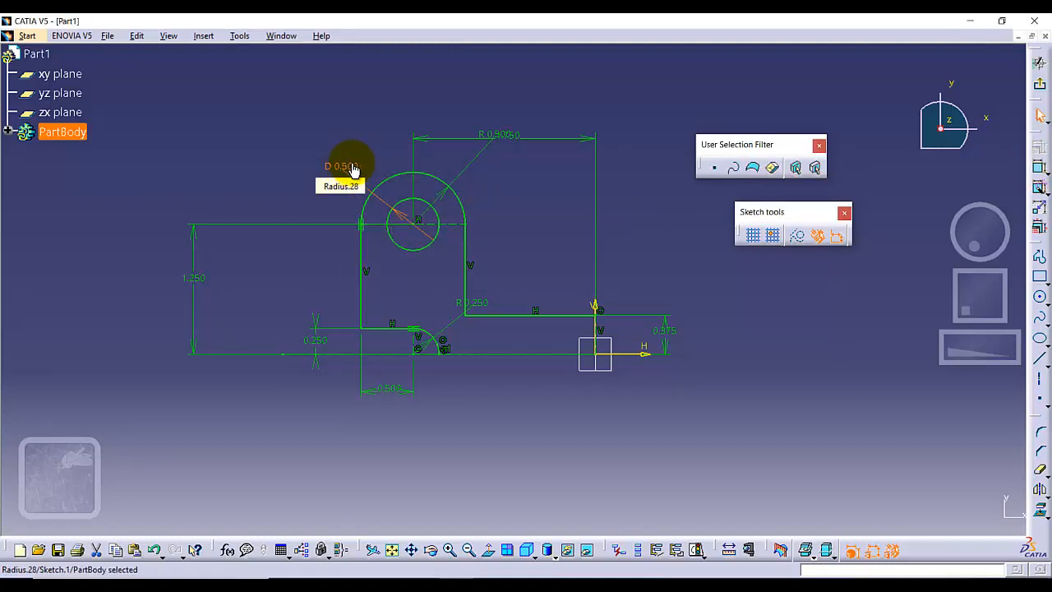
click(522, 255)
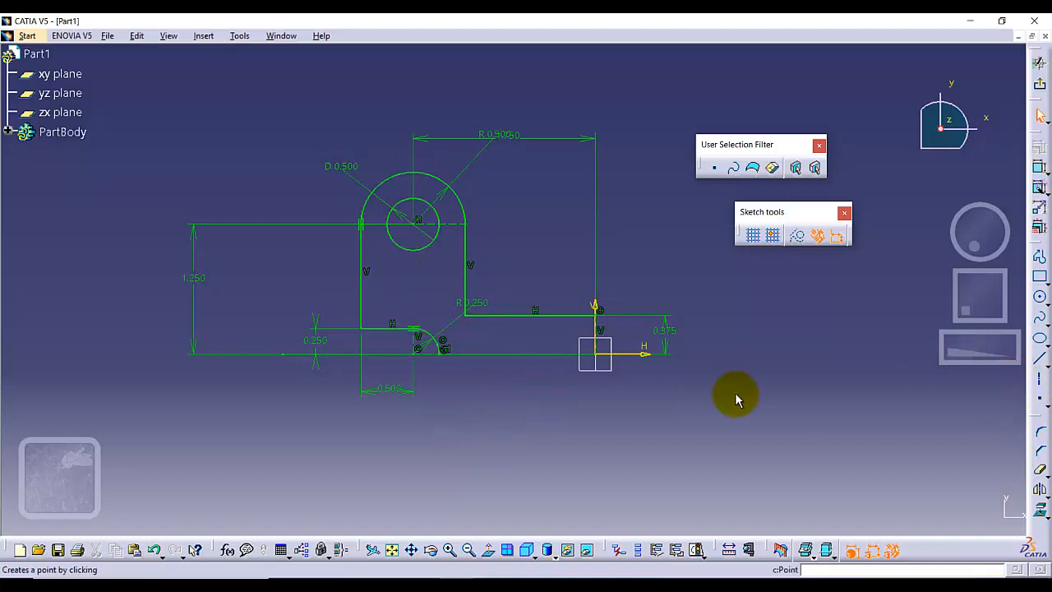
Mirror the stepped profile's lines, arcs and hole circle about the vertical axis.
click(501, 315)
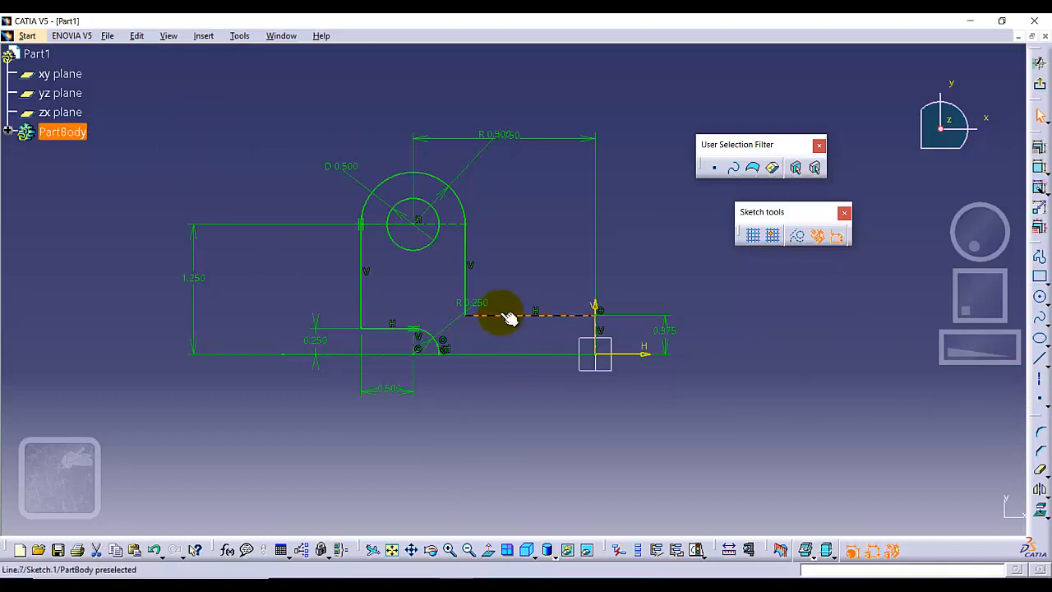
ctrl+click(468, 262)
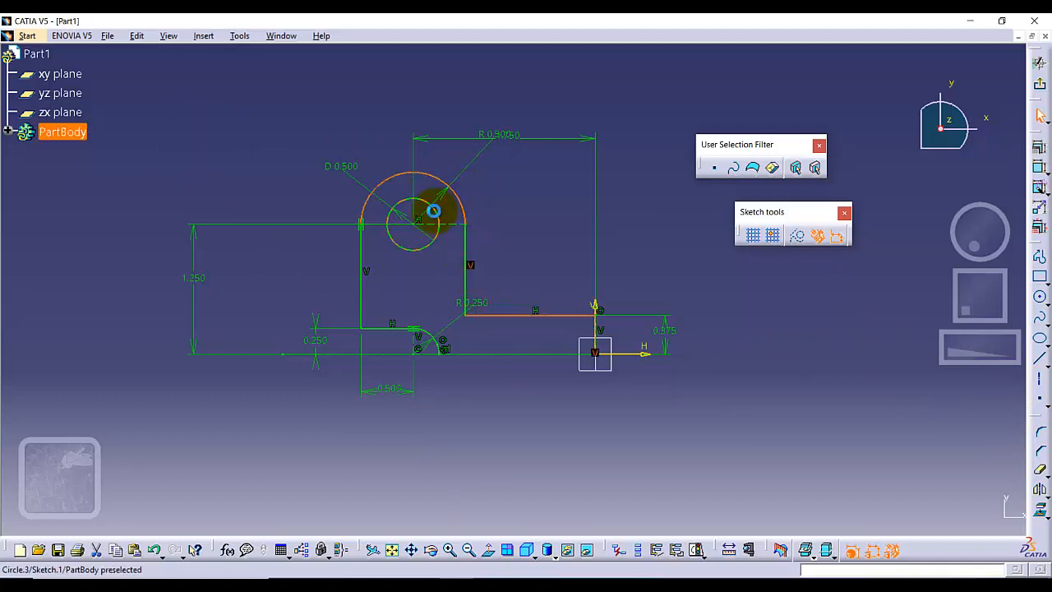
ctrl+click(433, 211)
ctrl+click(363, 254)
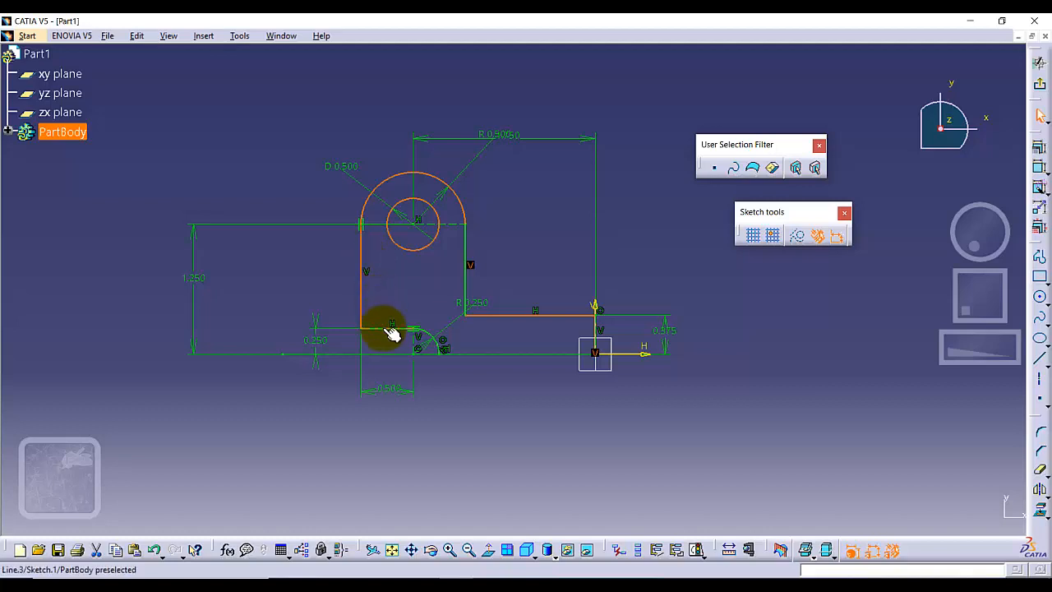
ctrl+click(437, 337)
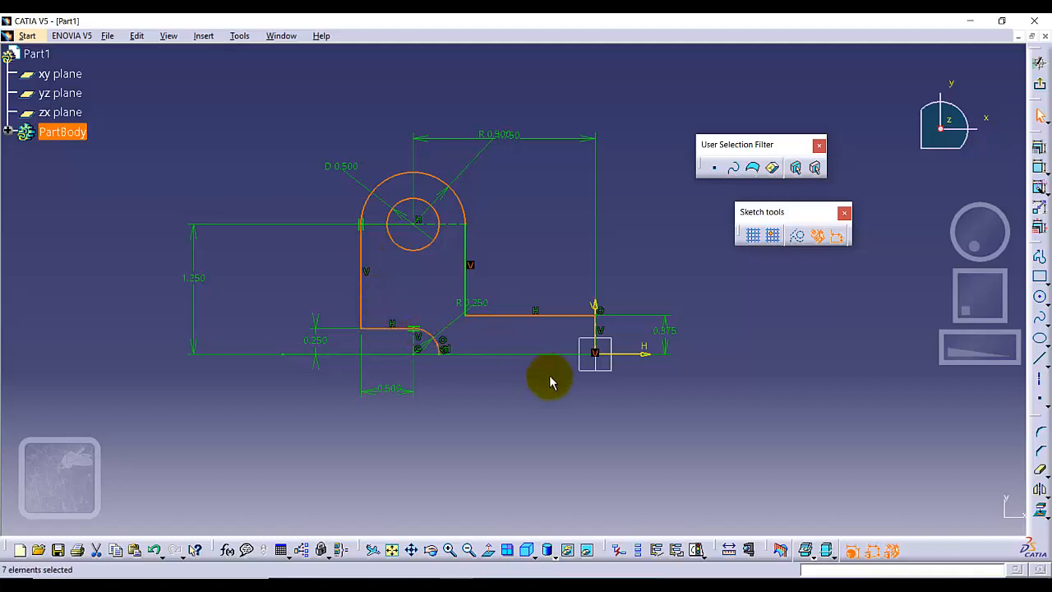
ctrl+click(472, 251)
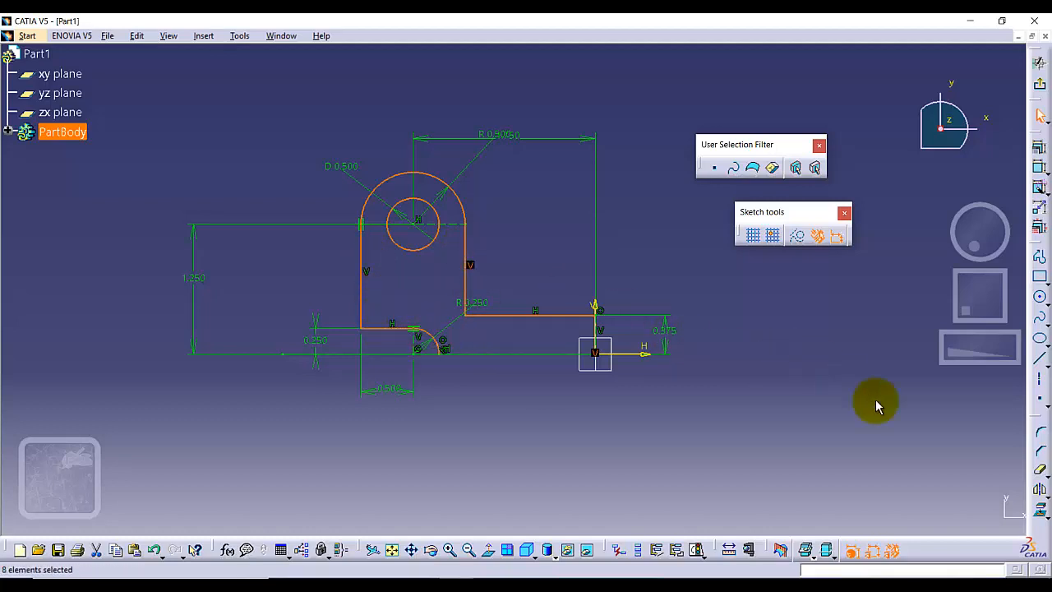
click(1041, 490)
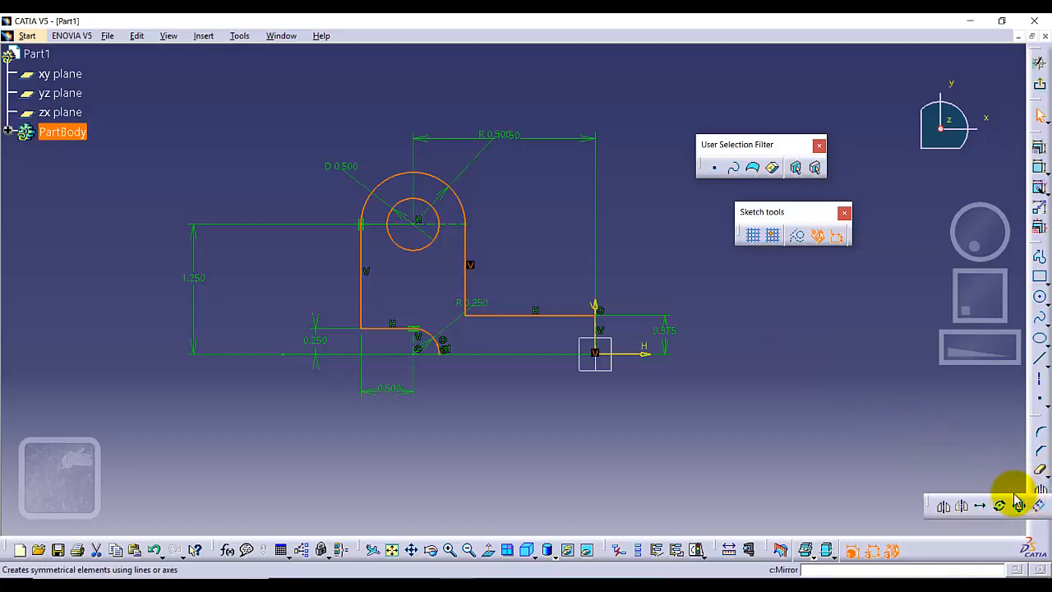
click(944, 507)
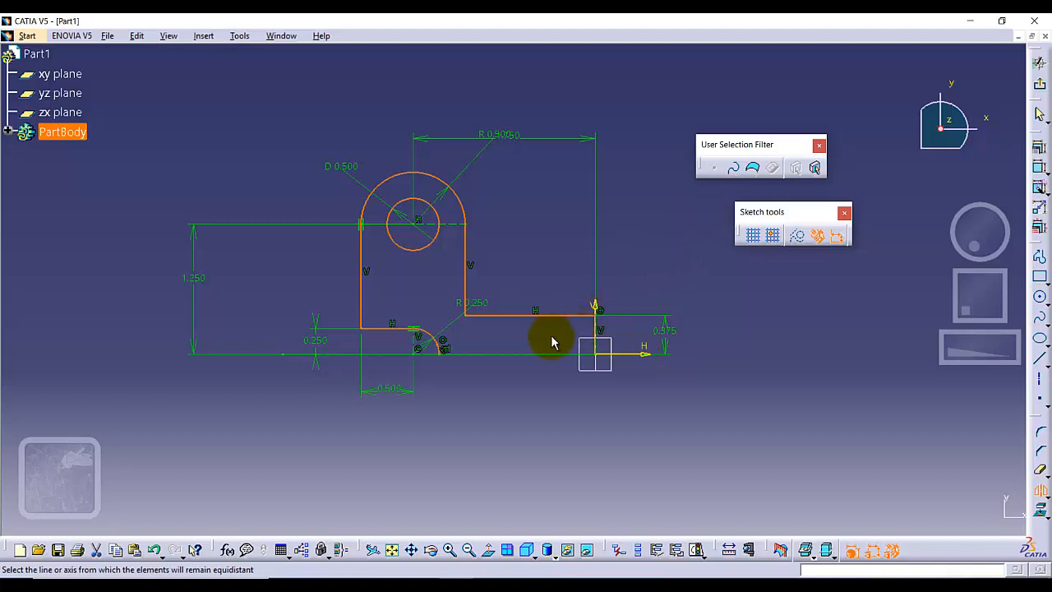
click(594, 324)
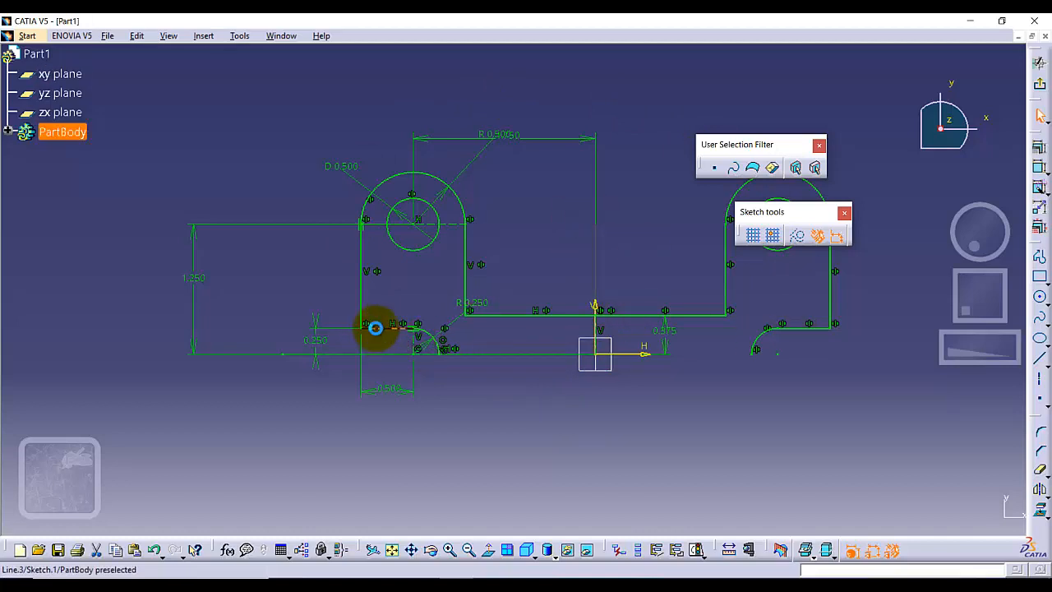
Mirror the whole upper half of the profile, including both hole circles and both notch arcs, about the horizontal axis.
click(375, 328)
ctrl+click(363, 232)
ctrl+click(366, 203)
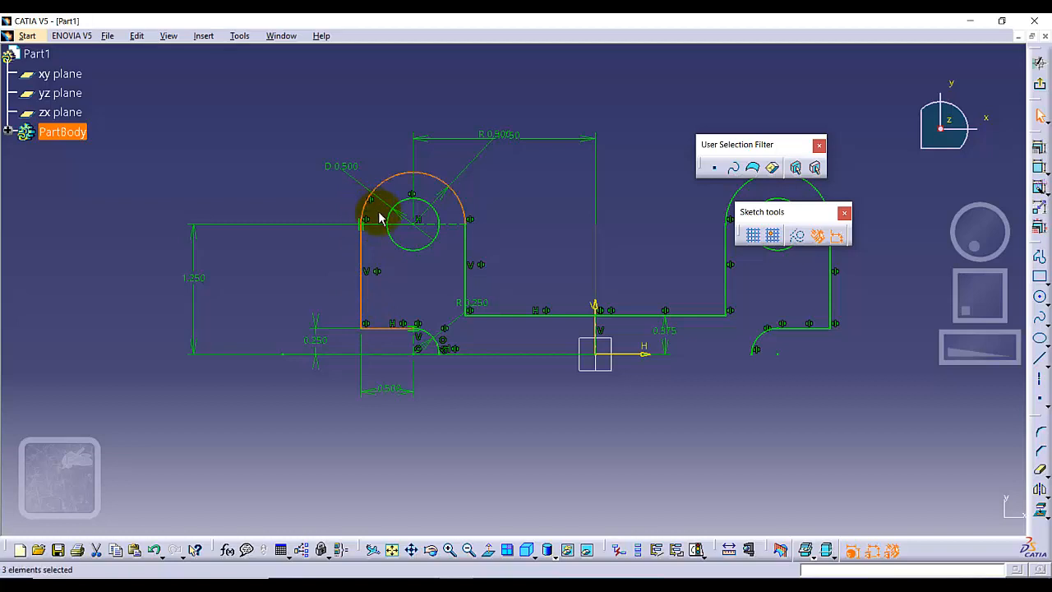
ctrl+click(384, 220)
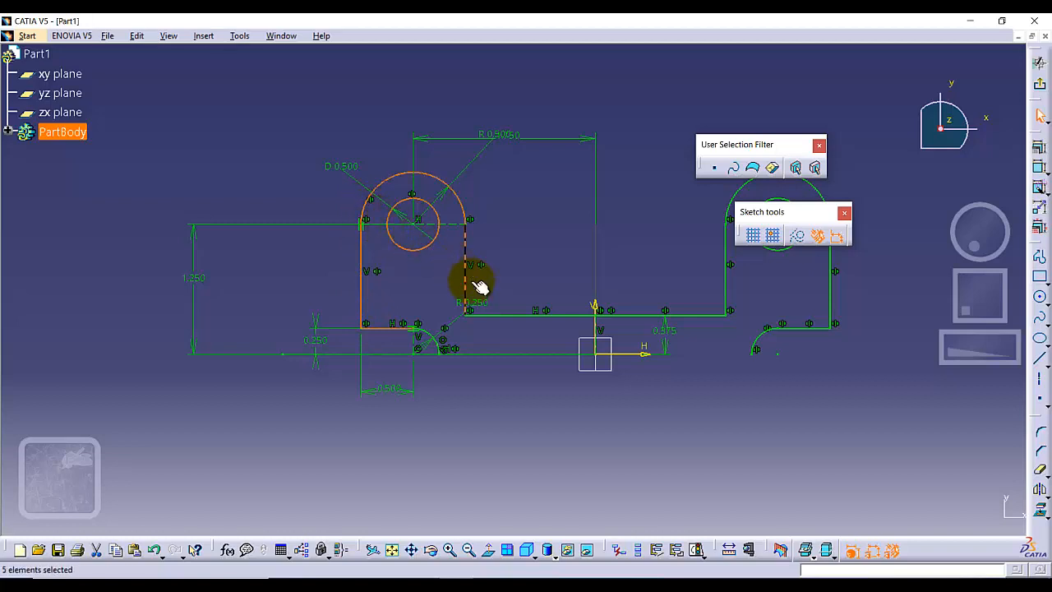
ctrl+click(524, 316)
ctrl+click(627, 316)
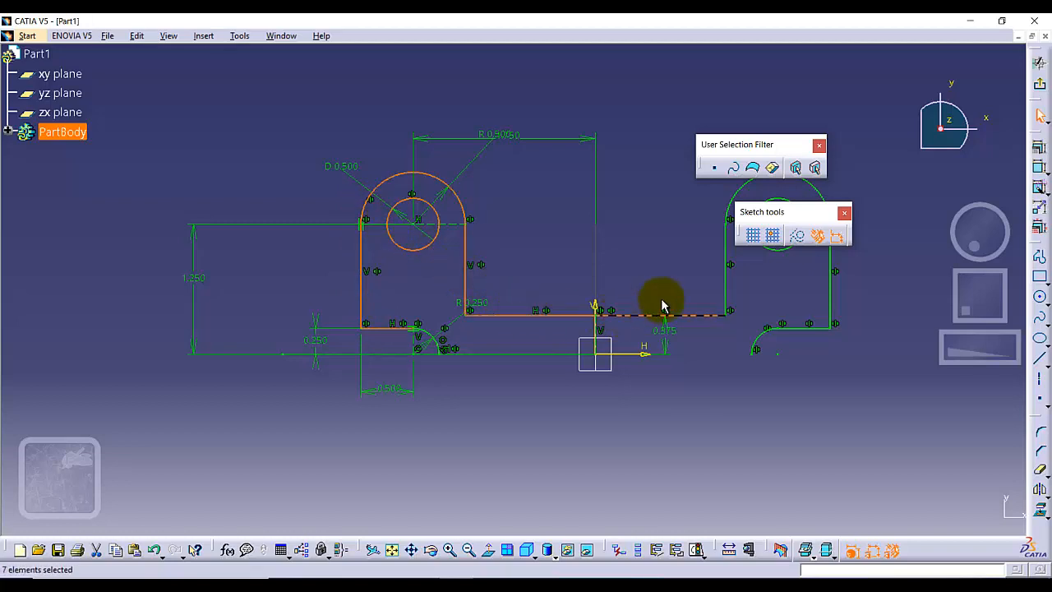
ctrl+click(728, 286)
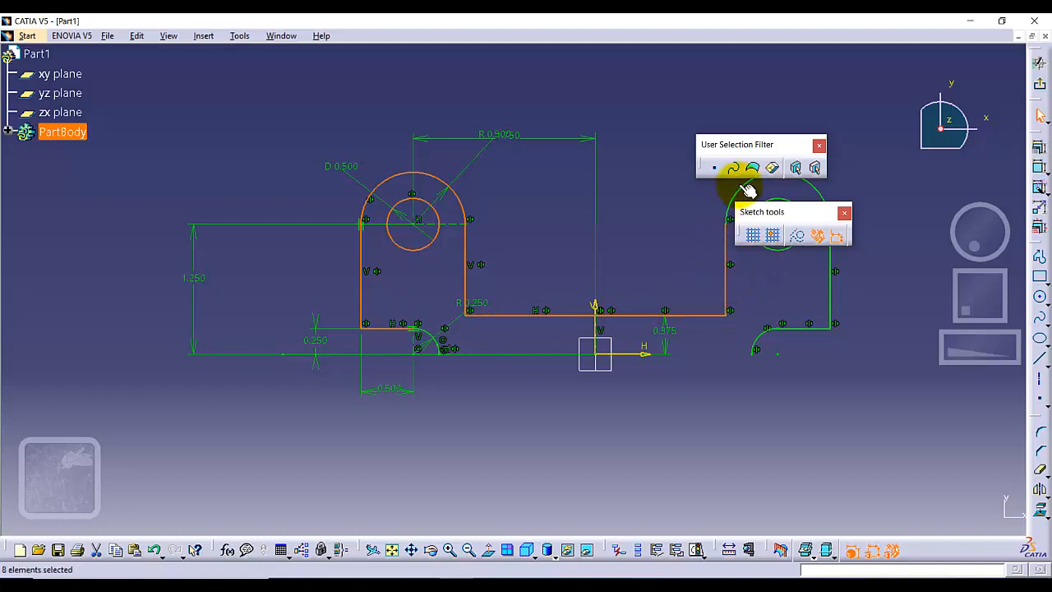
ctrl+click(767, 199)
ctrl+click(832, 284)
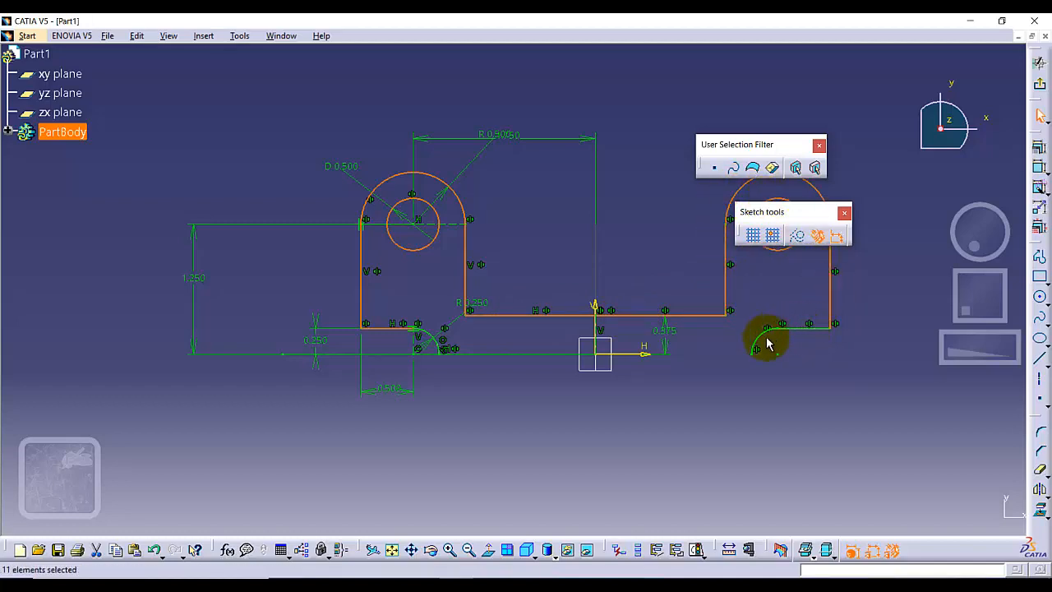
ctrl+click(798, 329)
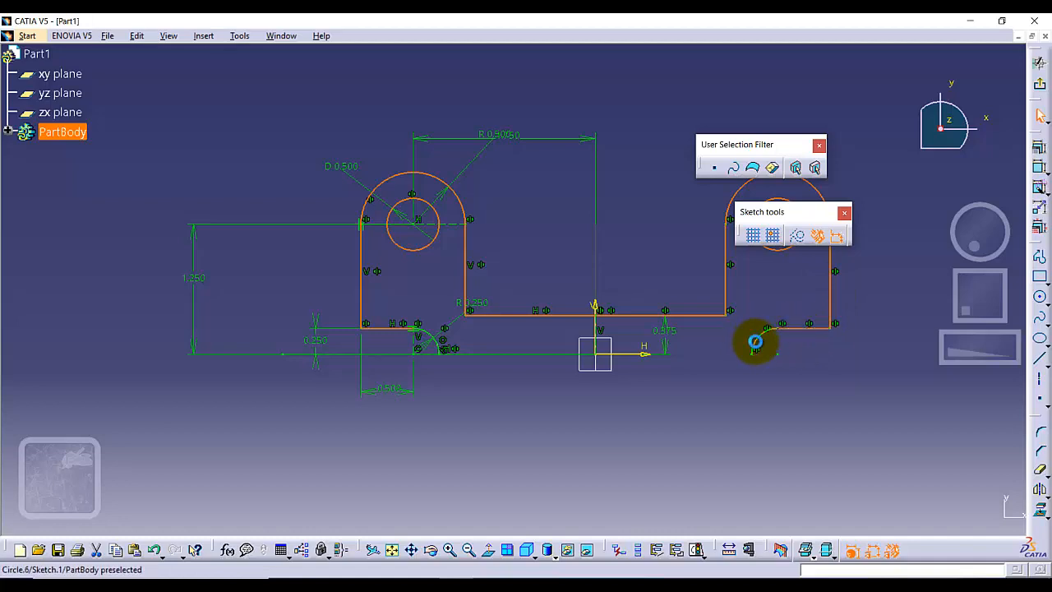
ctrl+click(755, 342)
ctrl+click(425, 333)
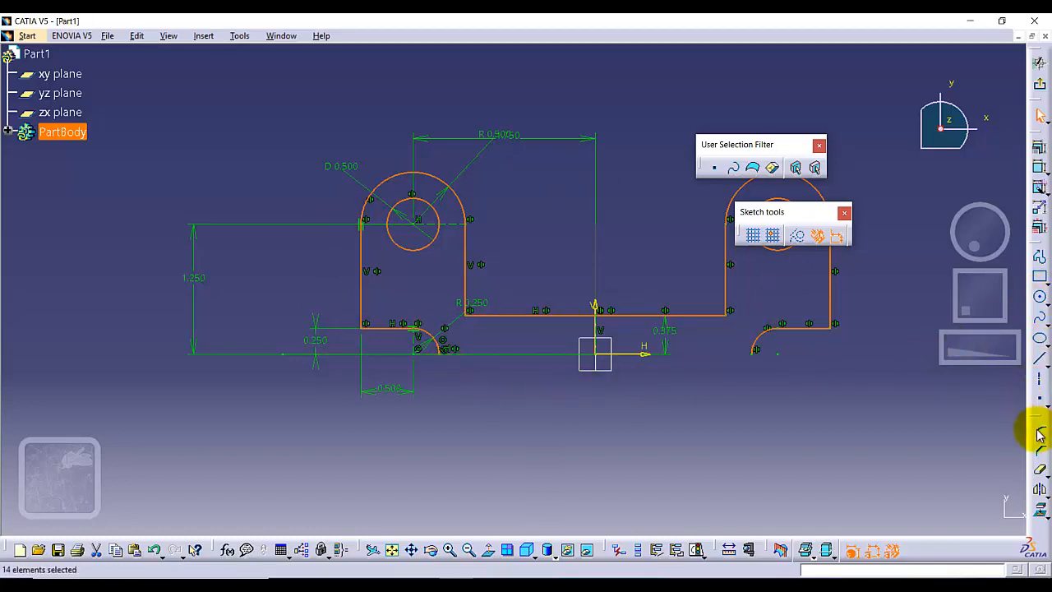
click(1041, 489)
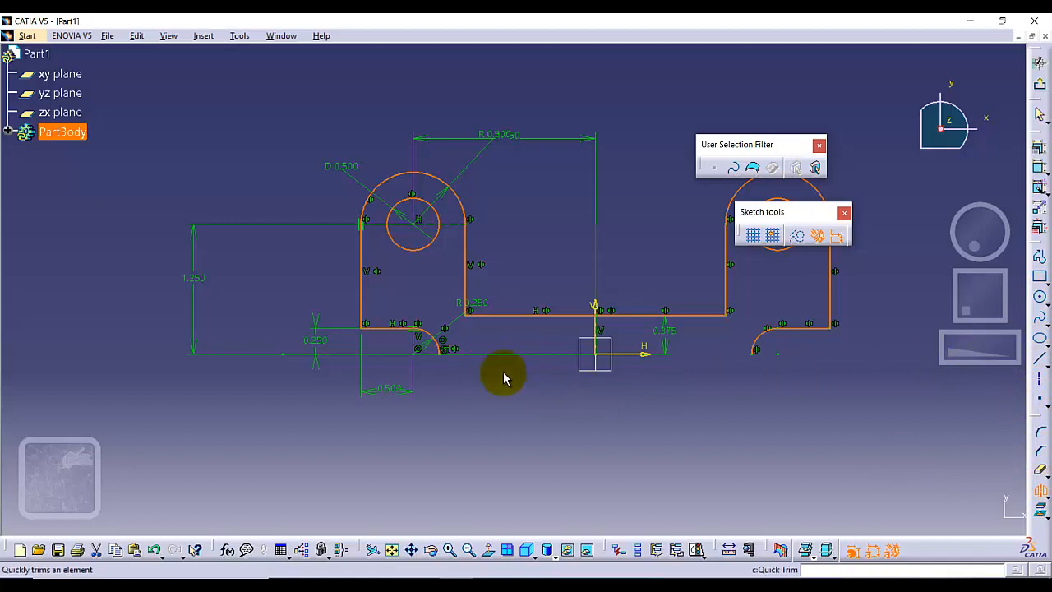
click(625, 354)
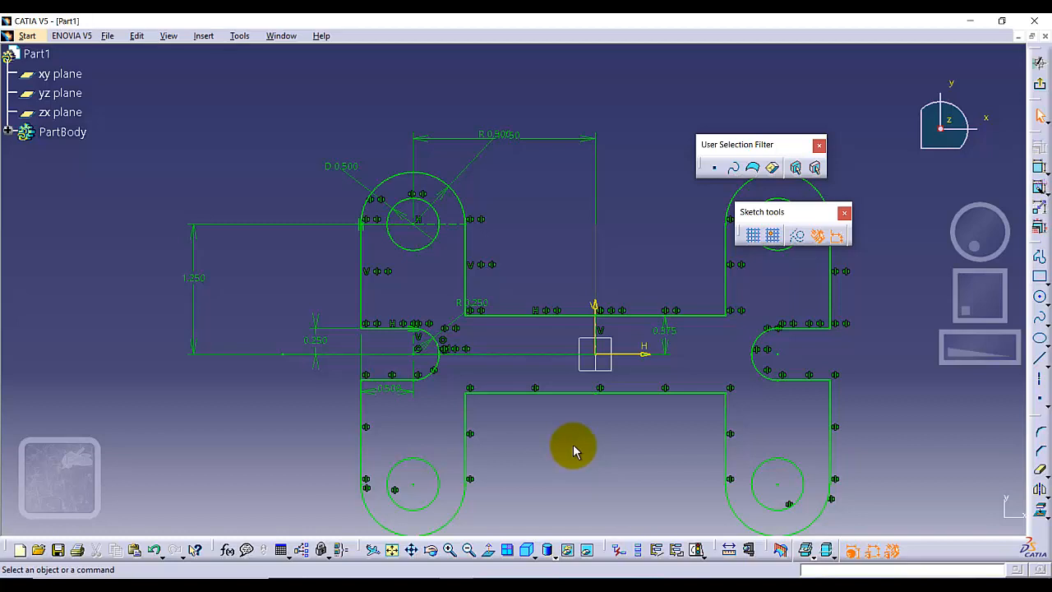
Set the distance between the upper horizontal middle edge and the horizontal axis to 0.75 in.
double_click(662, 332)
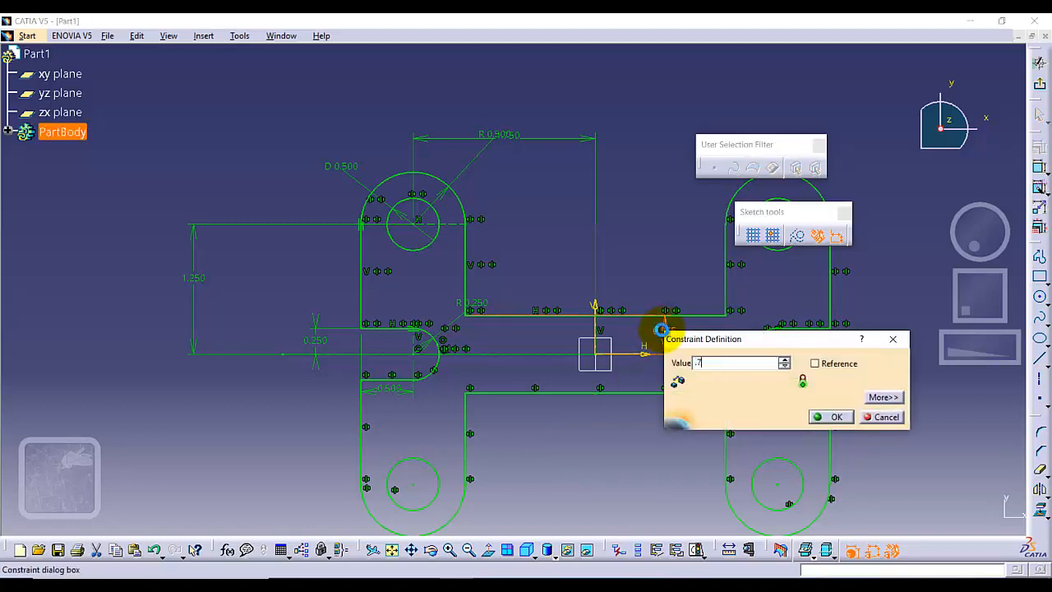
key(Return)
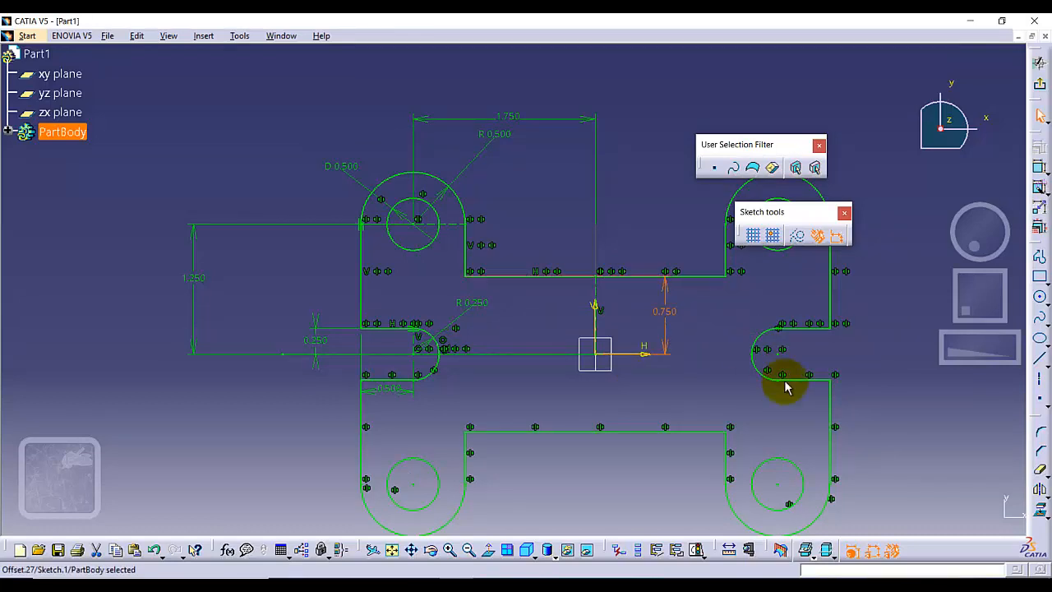
click(904, 421)
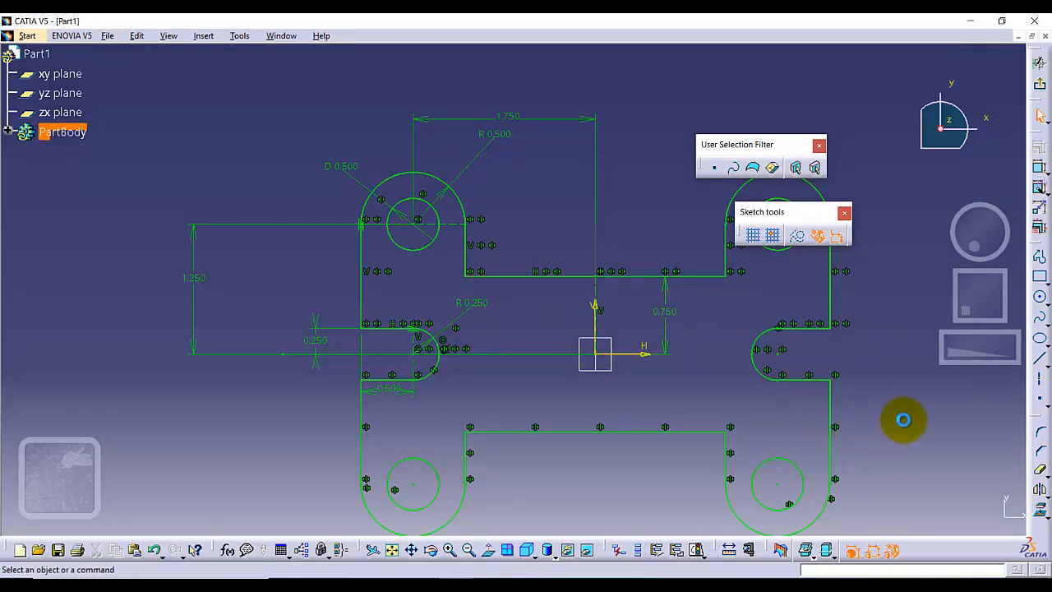
Delete the two horizontal lines and two arcs that form the notch on the profile's right side.
right_click(789, 333)
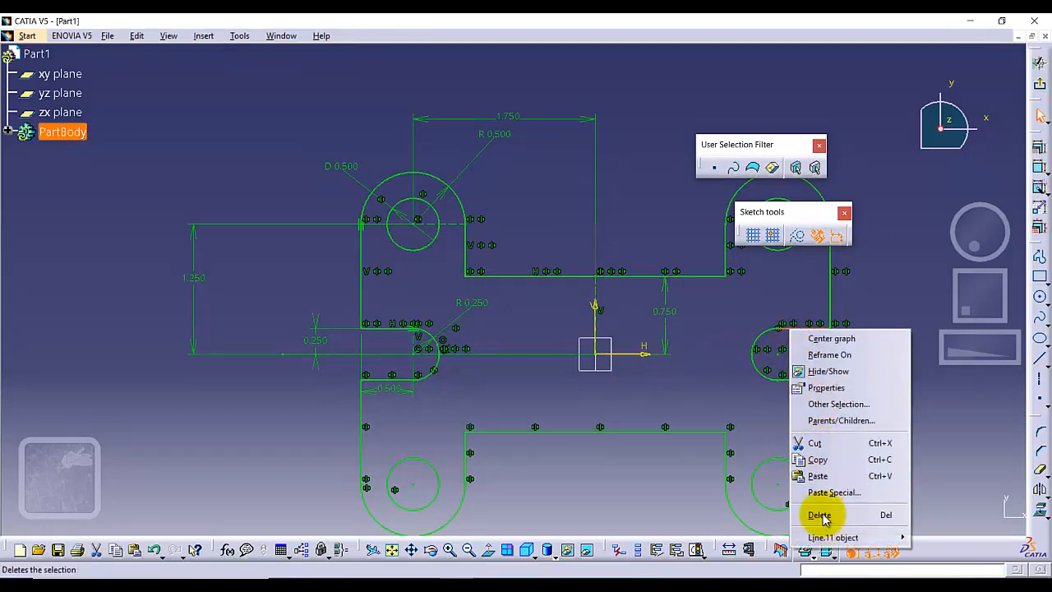
click(823, 516)
right_click(764, 340)
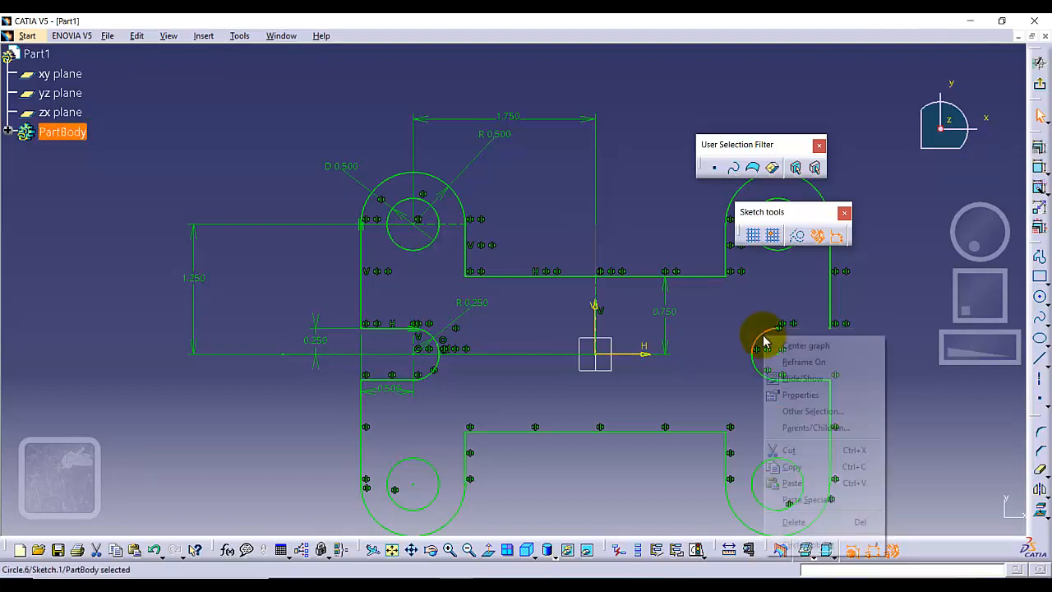
click(794, 520)
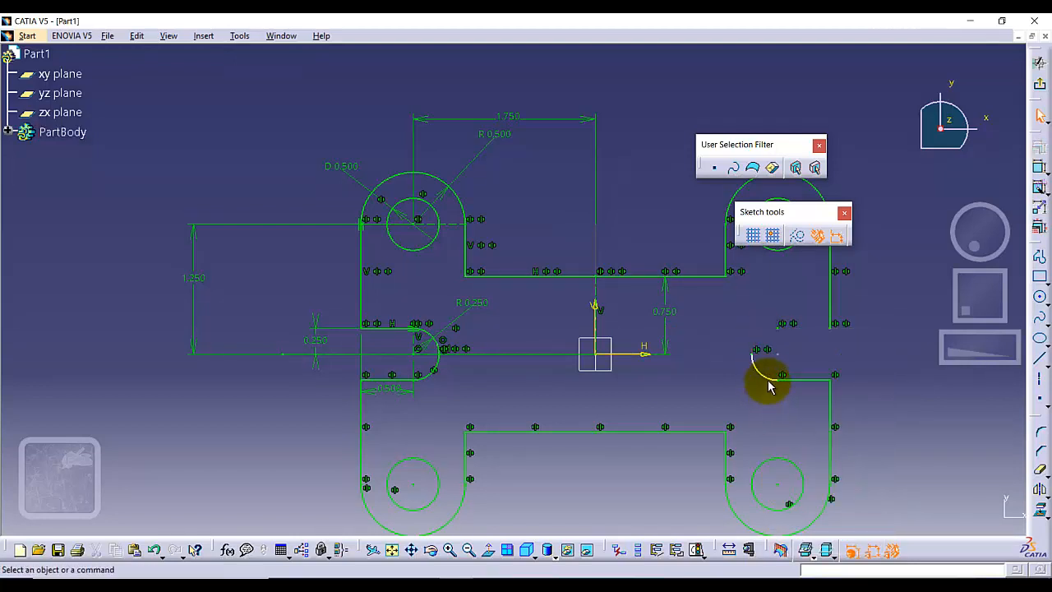
right_click(764, 371)
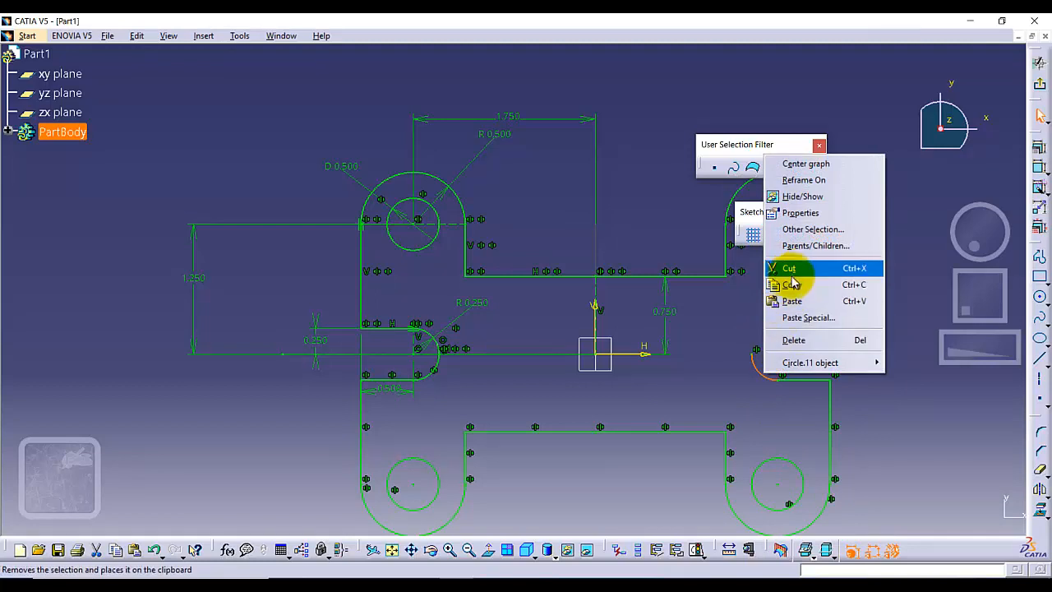
click(790, 341)
right_click(796, 377)
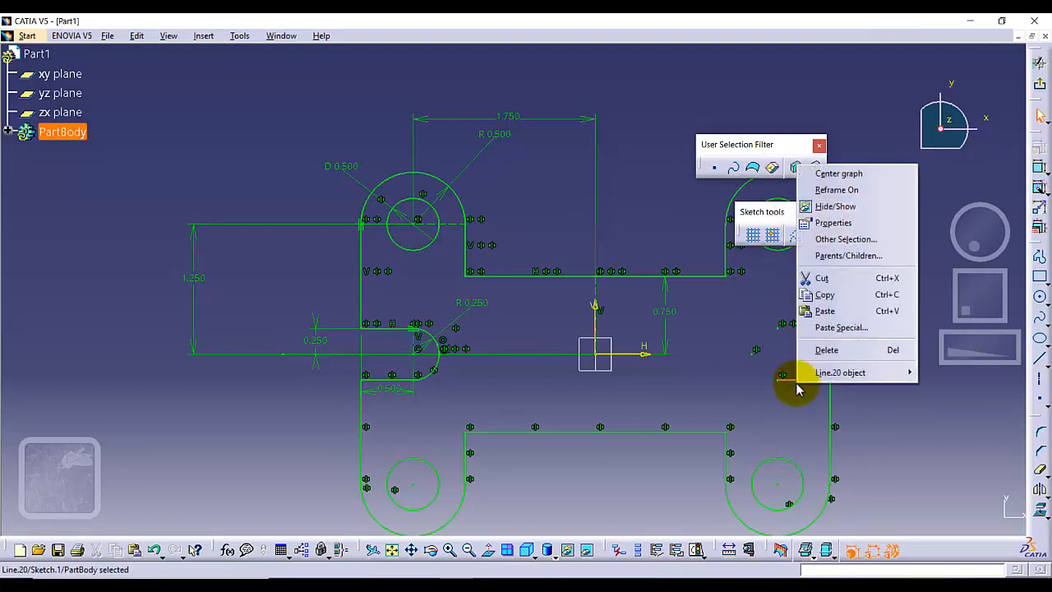
click(826, 349)
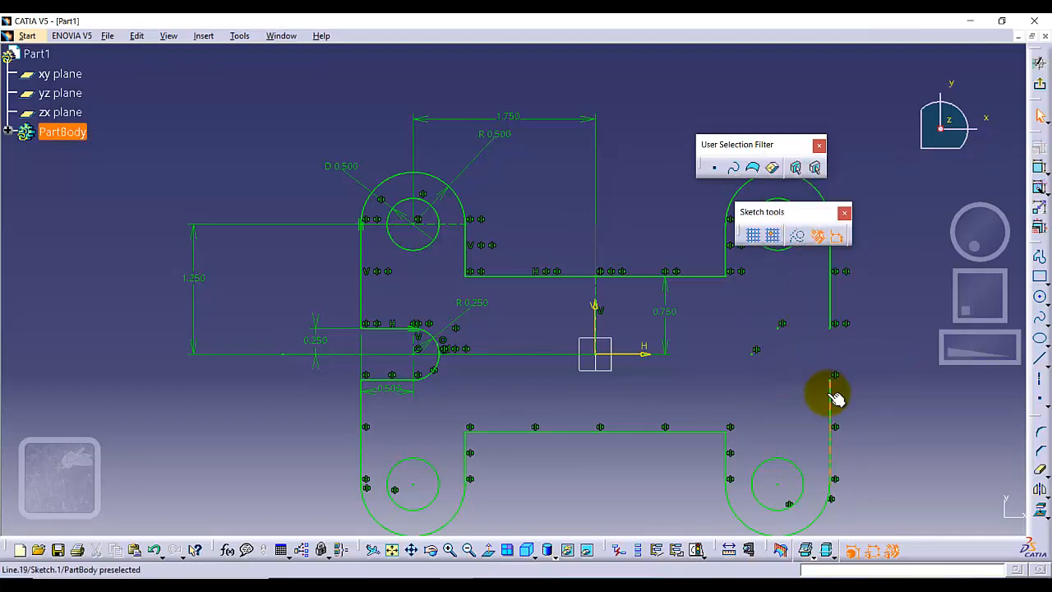
Delete the two outer vertical lines on the profile's right side, below and above the former notch.
right_click(829, 401)
click(855, 362)
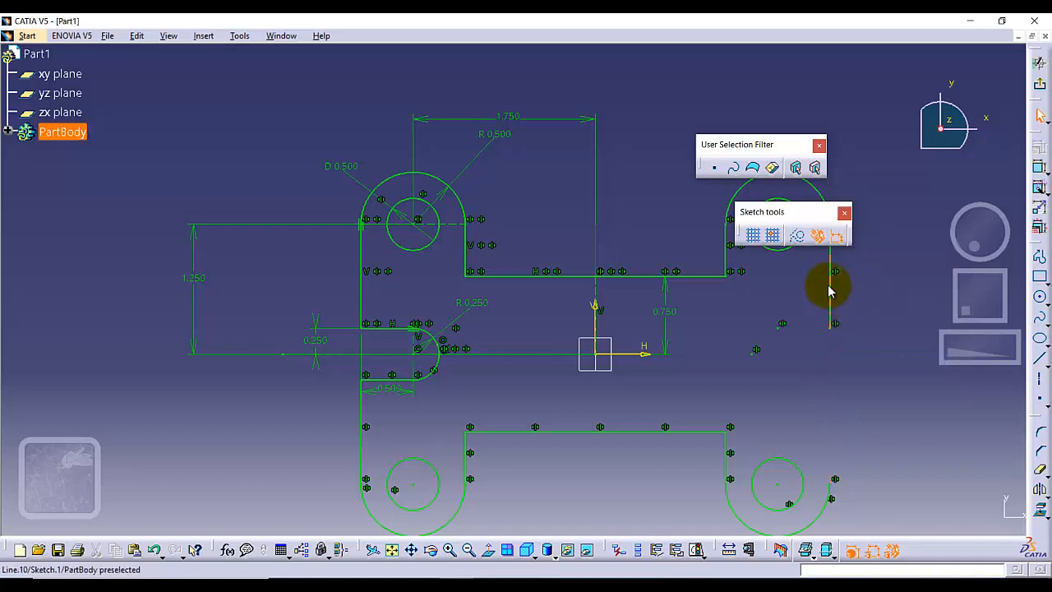
right_click(835, 296)
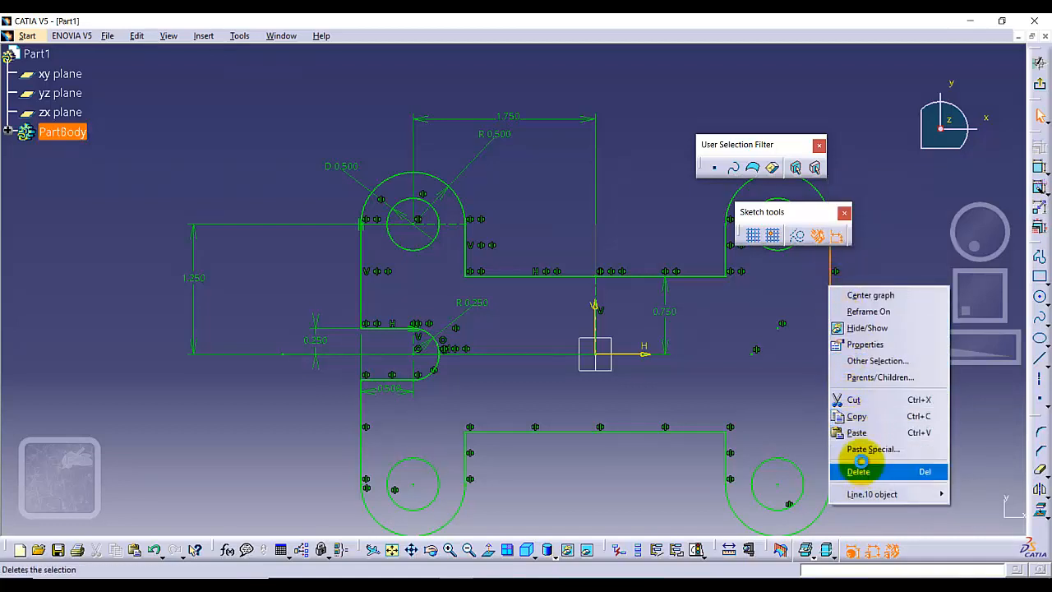
click(857, 471)
Draw a line joining the open outer ends of the upper and lower right-hand arcs.
mouse_move(810, 212)
mouse_down()
mouse_move(864, 183)
mouse_move(877, 191)
mouse_move(879, 143)
mouse_up()
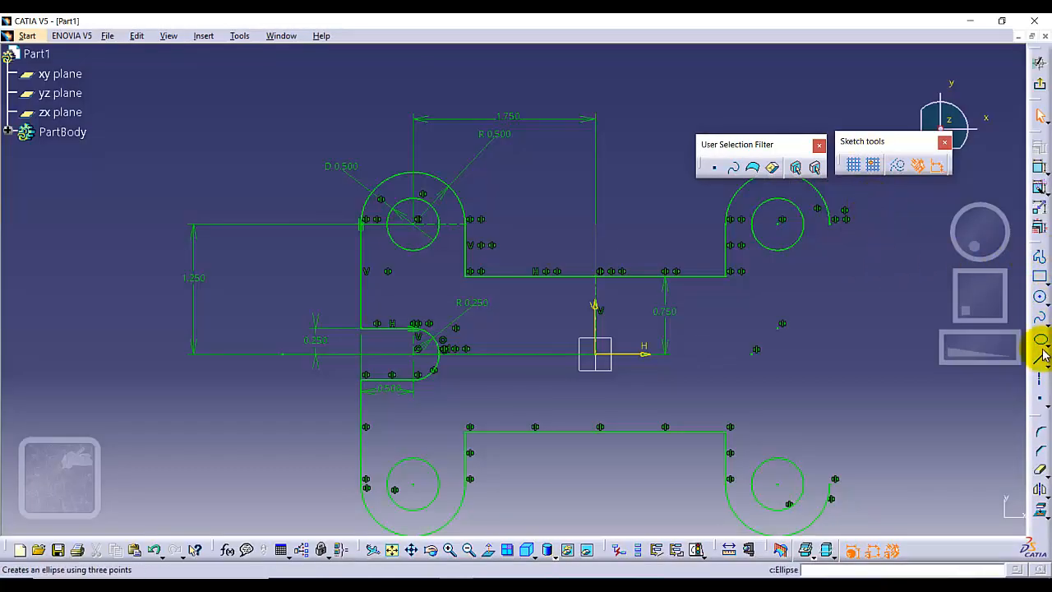
click(1040, 316)
click(831, 227)
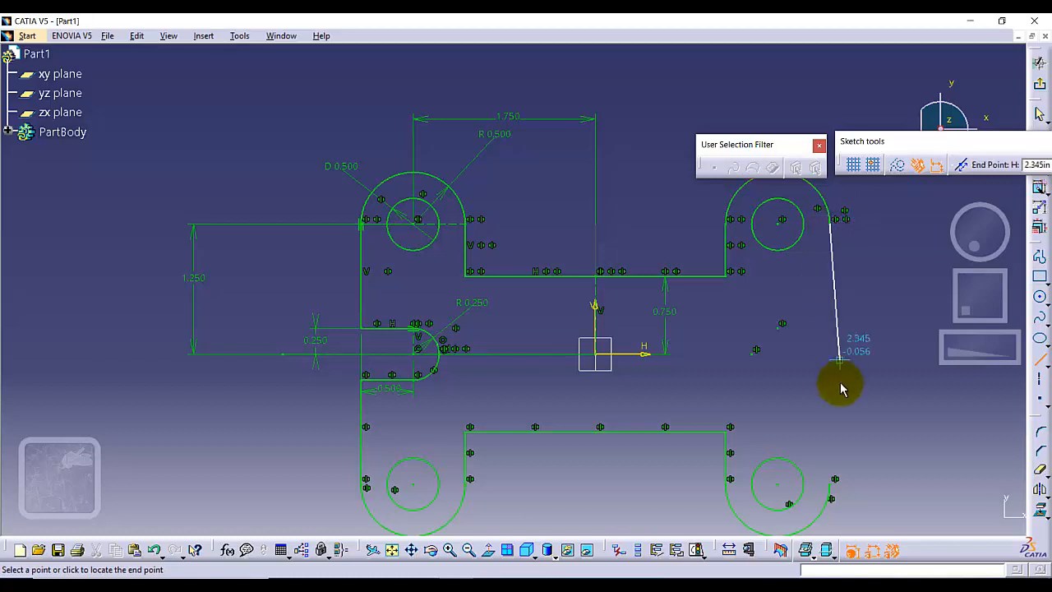
click(832, 485)
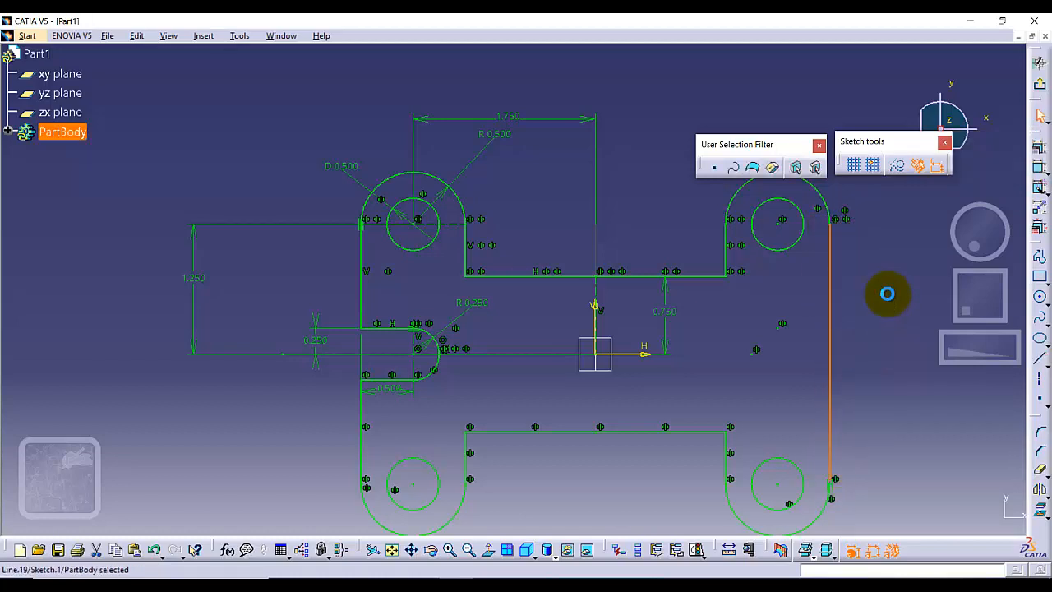
click(888, 335)
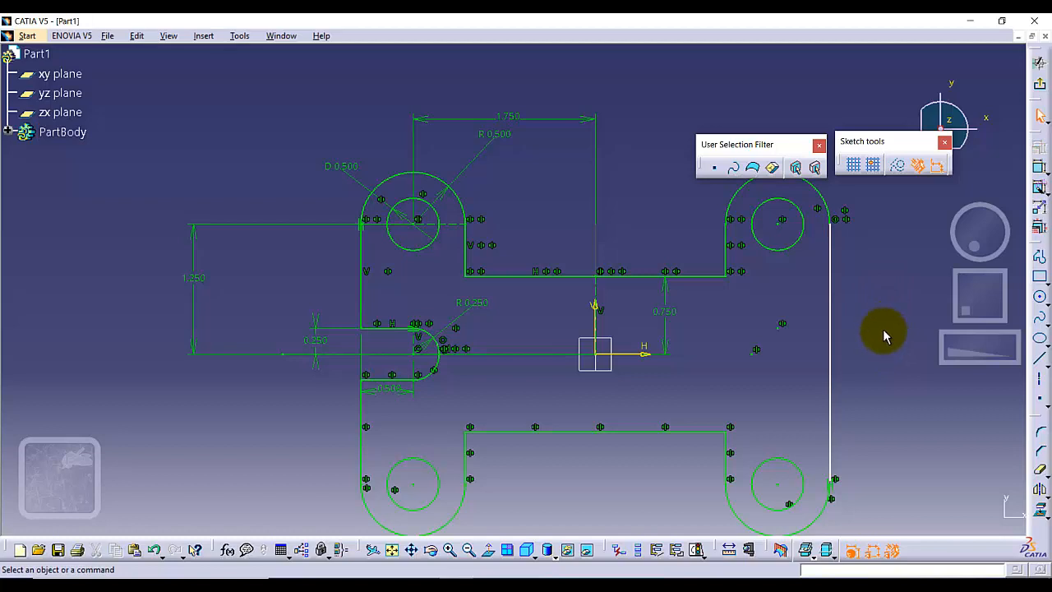
Apply a vertical constraint to the new right-hand line and exit the sketch.
click(831, 323)
click(1037, 145)
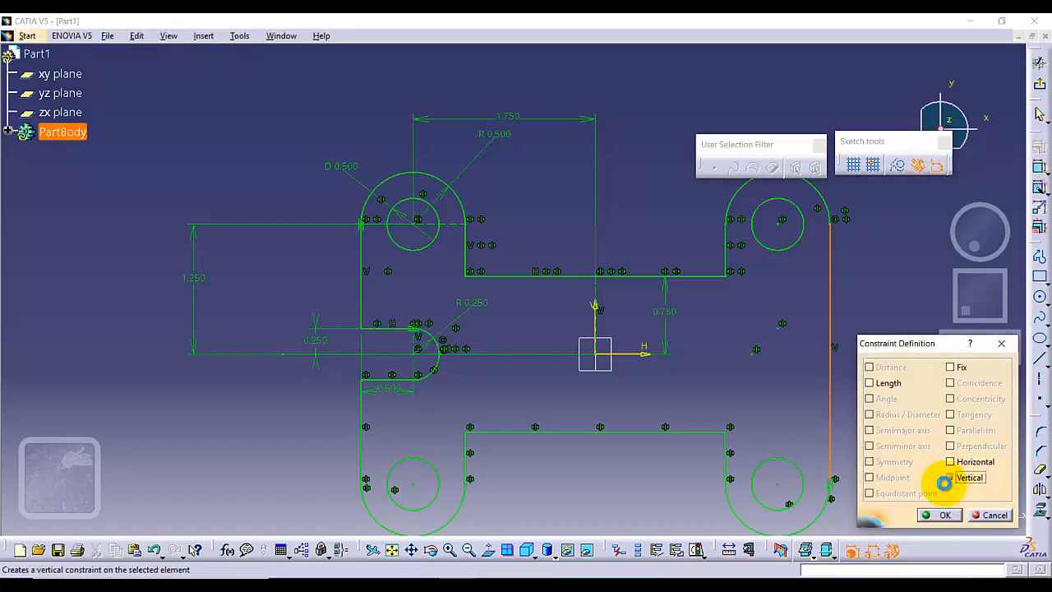
click(940, 514)
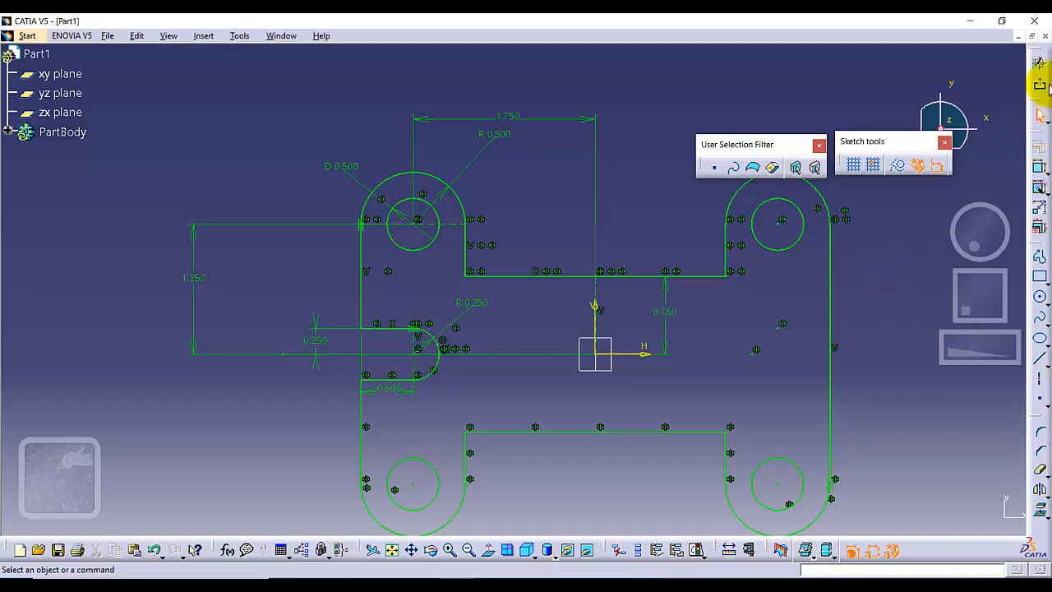
click(1039, 85)
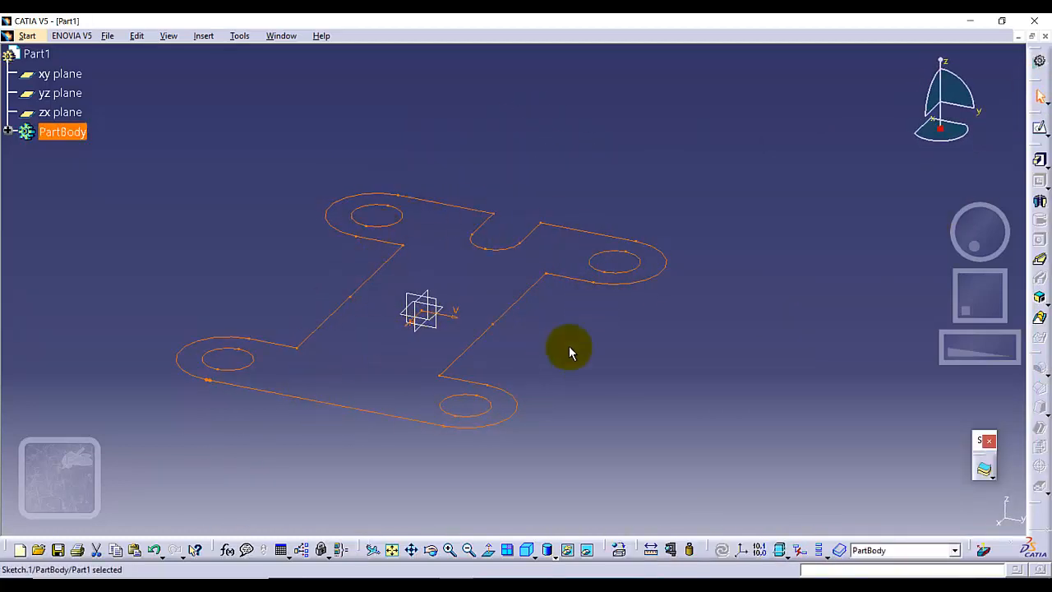
Try to pad the plate sketch to a length of 0.5 in.
click(1039, 161)
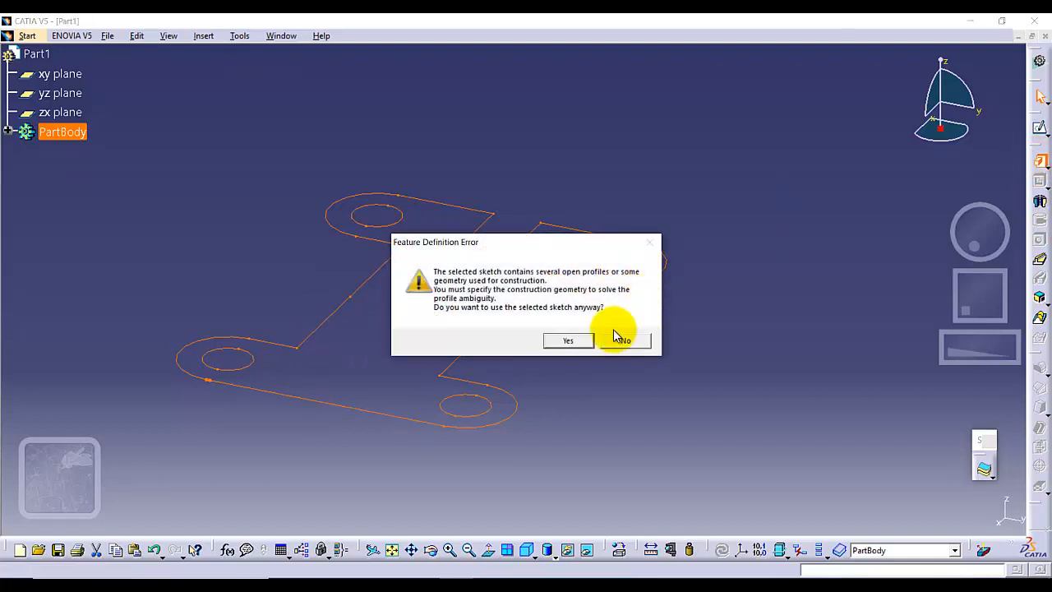
click(576, 340)
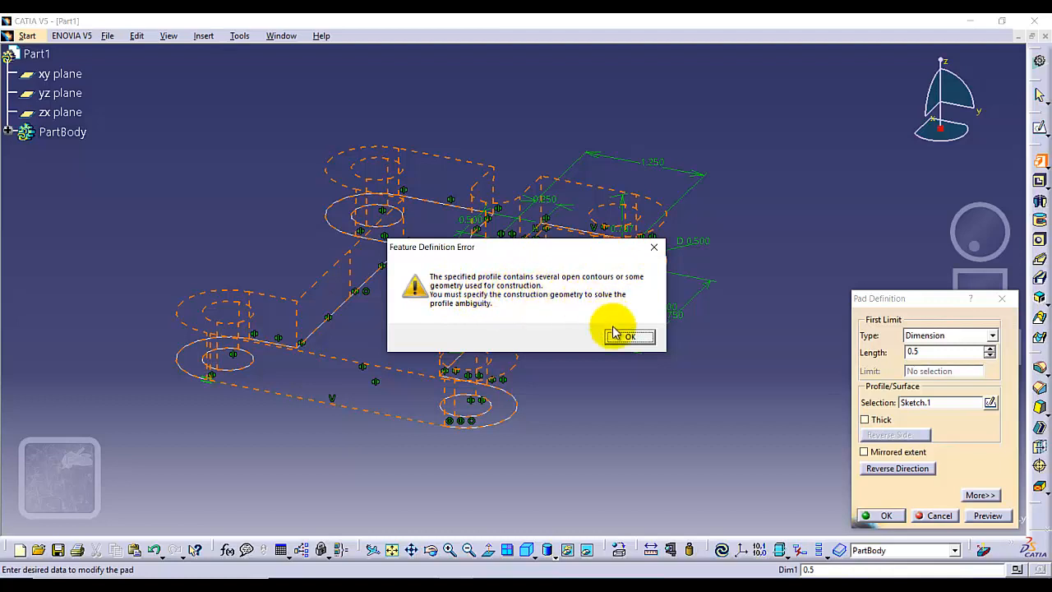
click(655, 248)
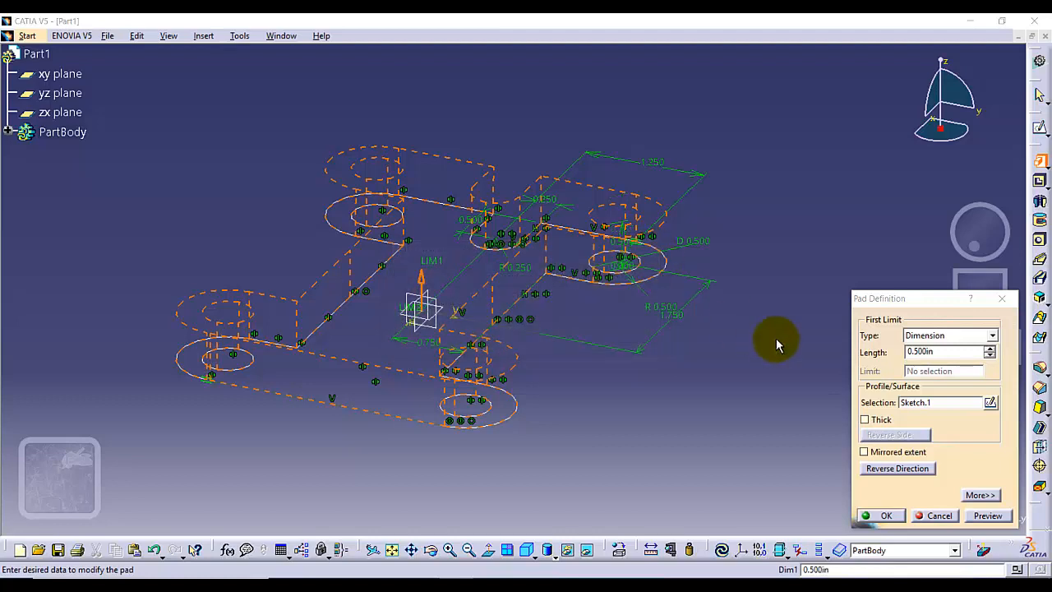
click(937, 516)
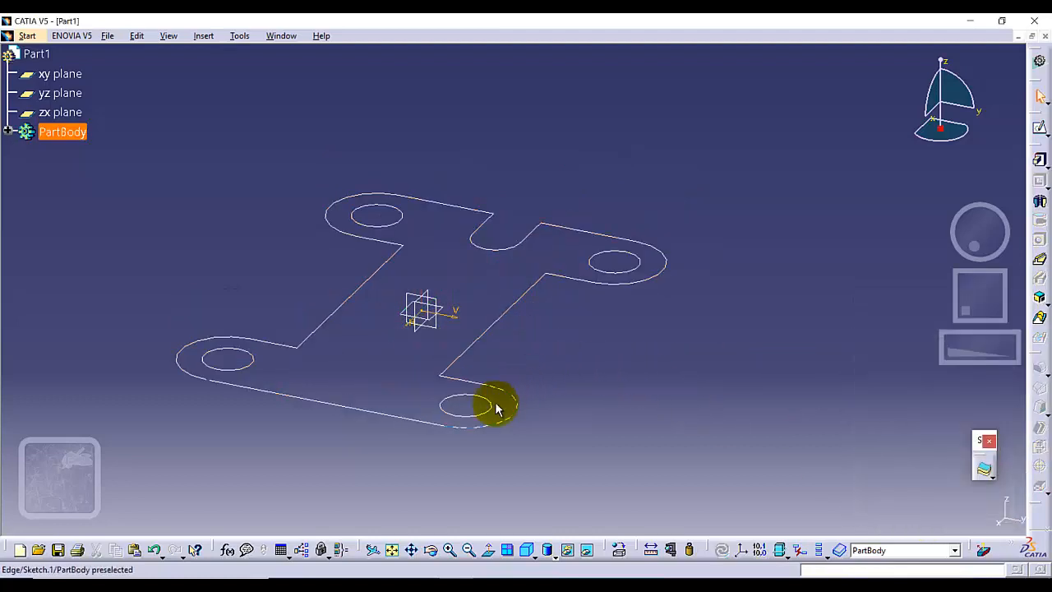
Reopen the plate profile sketch for editing.
middle_drag(202, 403, 216, 365)
mouse_move(168, 400)
middle_down()
mouse_move(343, 364)
mouse_move(232, 414)
mouse_move(247, 381)
middle_up()
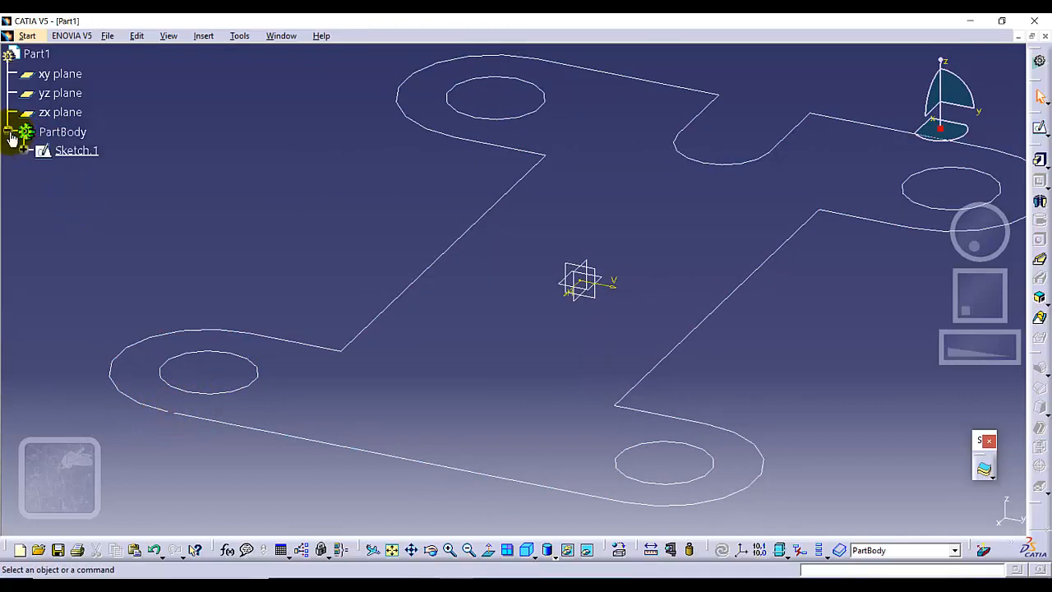
click(57, 153)
right_click(58, 153)
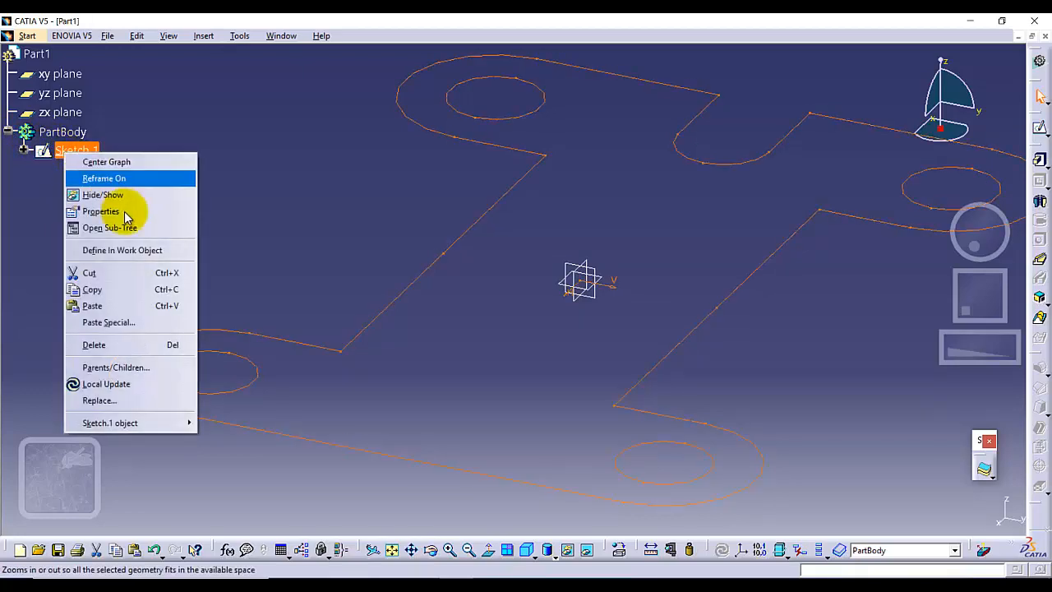
mouse_move(191, 431)
click(229, 425)
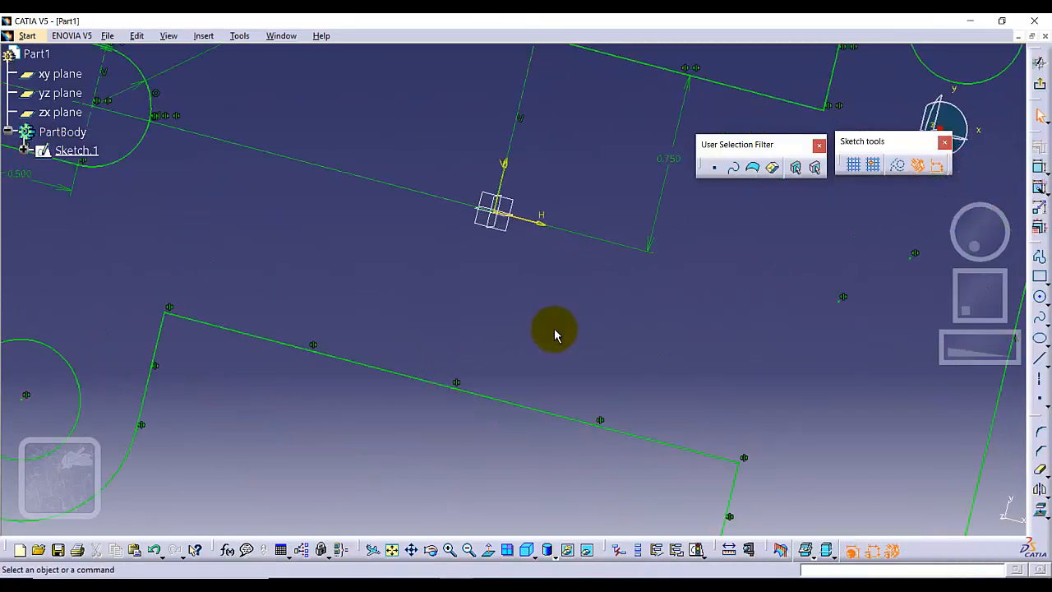
Make the lower endpoint of the right-hand vertical line coincident with the lower-right lug arc's endpoint, and exit the sketch.
mouse_move(535, 462)
middle_down()
mouse_move(533, 404)
mouse_move(568, 500)
mouse_move(916, 423)
middle_up()
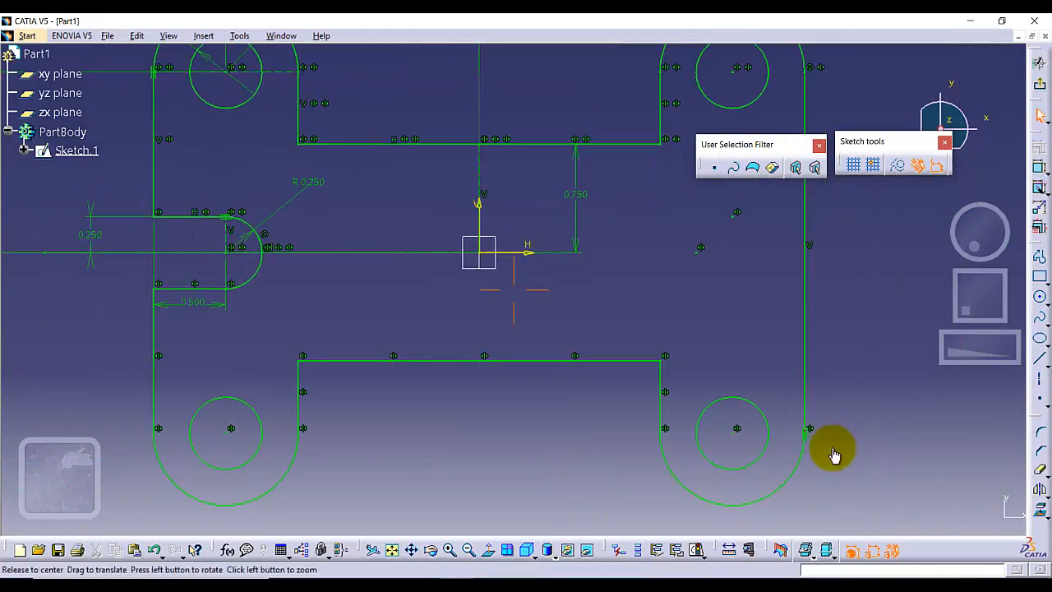
mouse_move(833, 435)
middle_down()
mouse_move(848, 408)
mouse_move(584, 305)
middle_up()
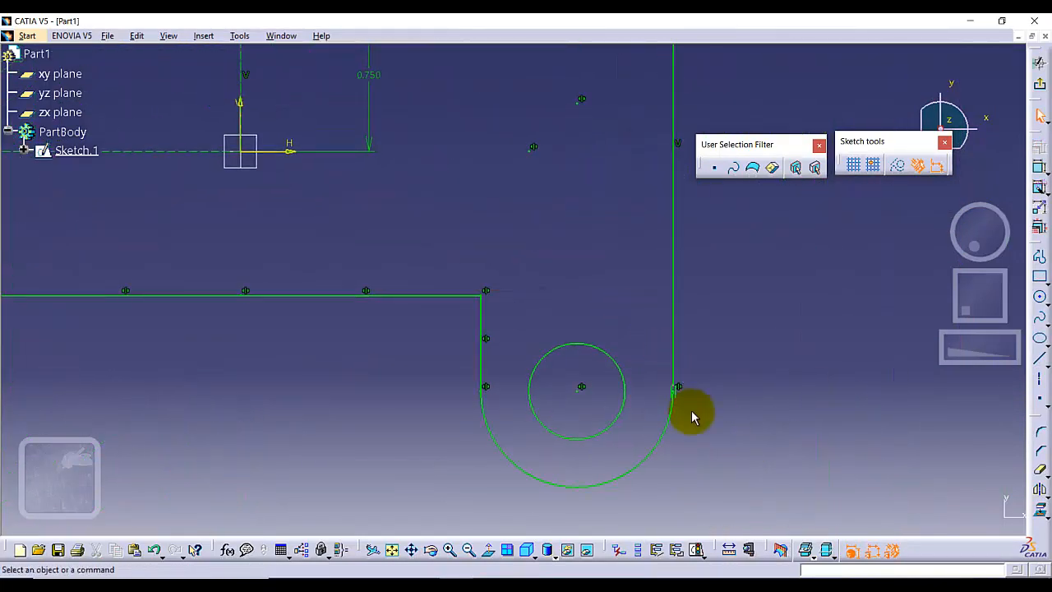
mouse_move(693, 416)
middle_down()
mouse_move(695, 359)
mouse_move(721, 400)
mouse_move(603, 334)
mouse_move(553, 329)
middle_up()
mouse_move(594, 315)
middle_down()
mouse_move(609, 254)
mouse_move(667, 369)
middle_up()
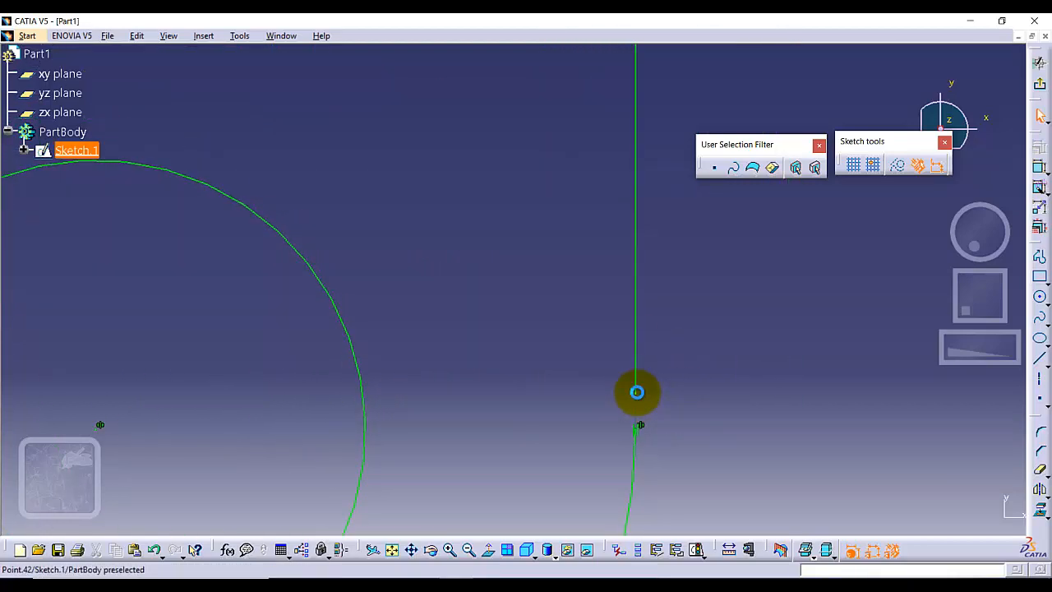
click(637, 393)
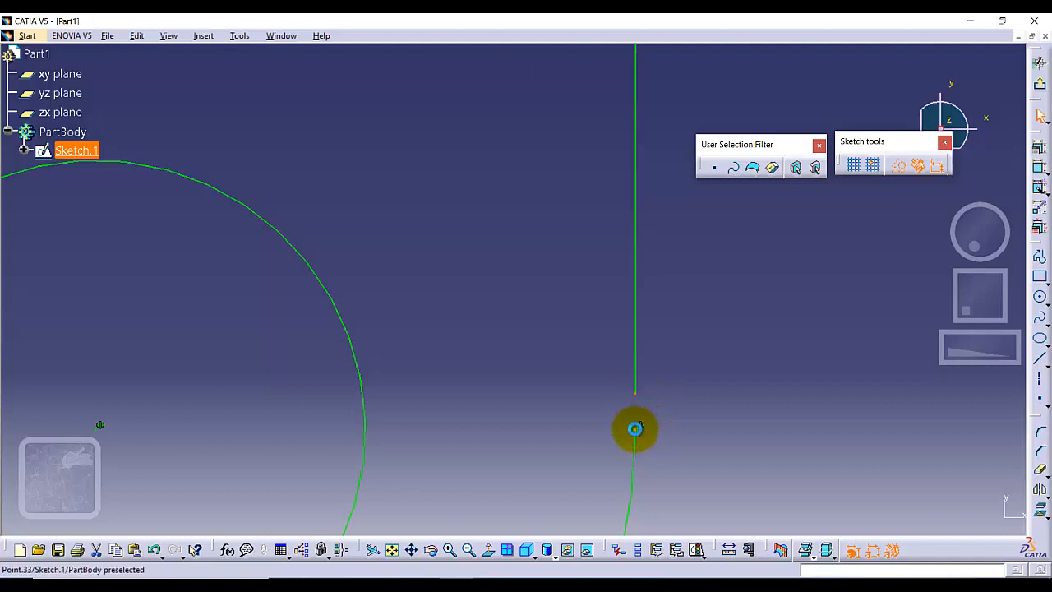
ctrl+click(636, 428)
click(1040, 147)
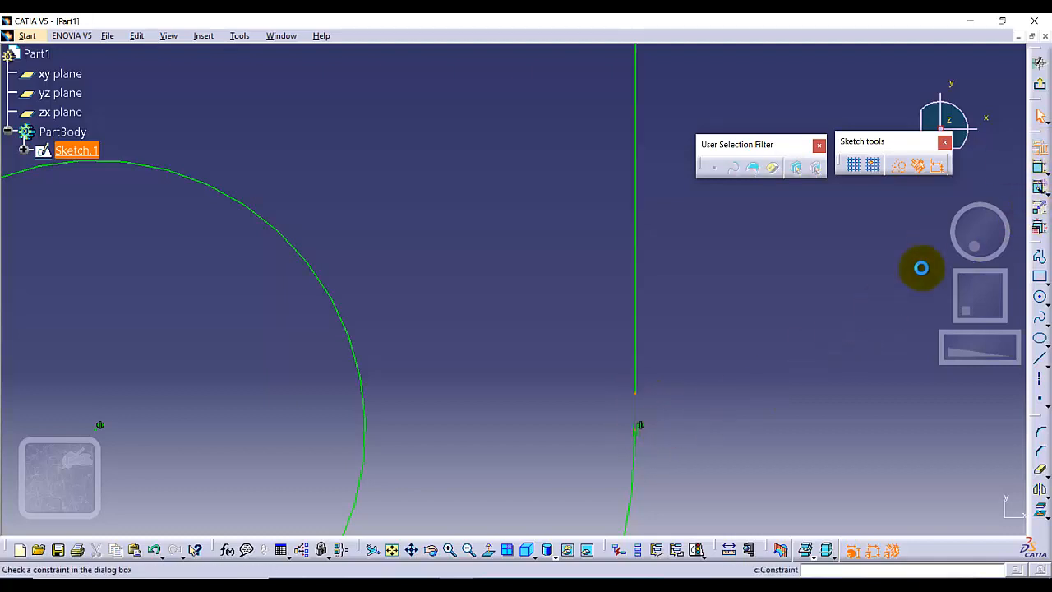
click(952, 385)
click(939, 515)
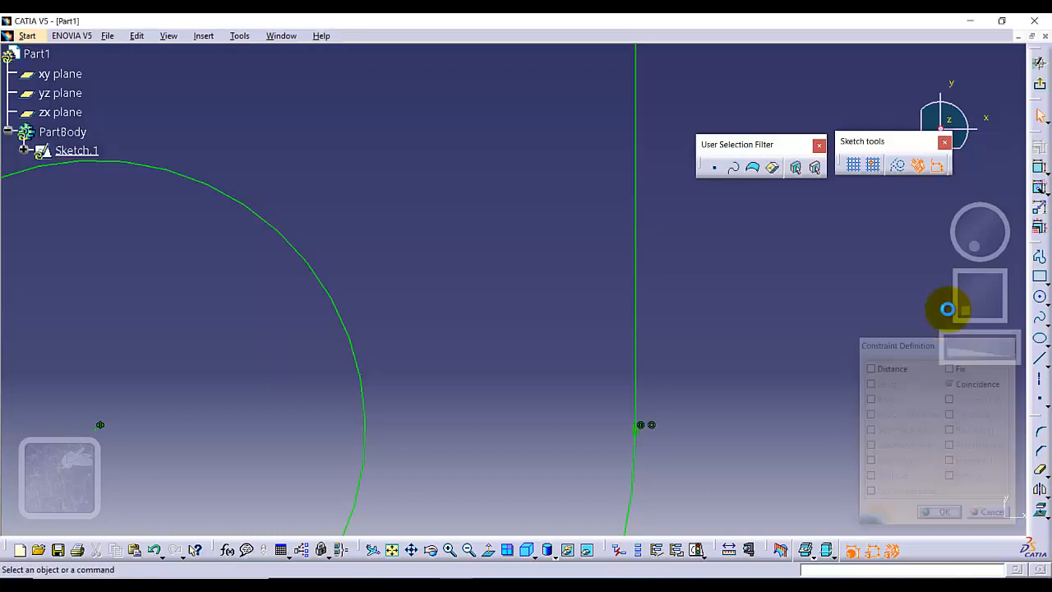
click(1038, 91)
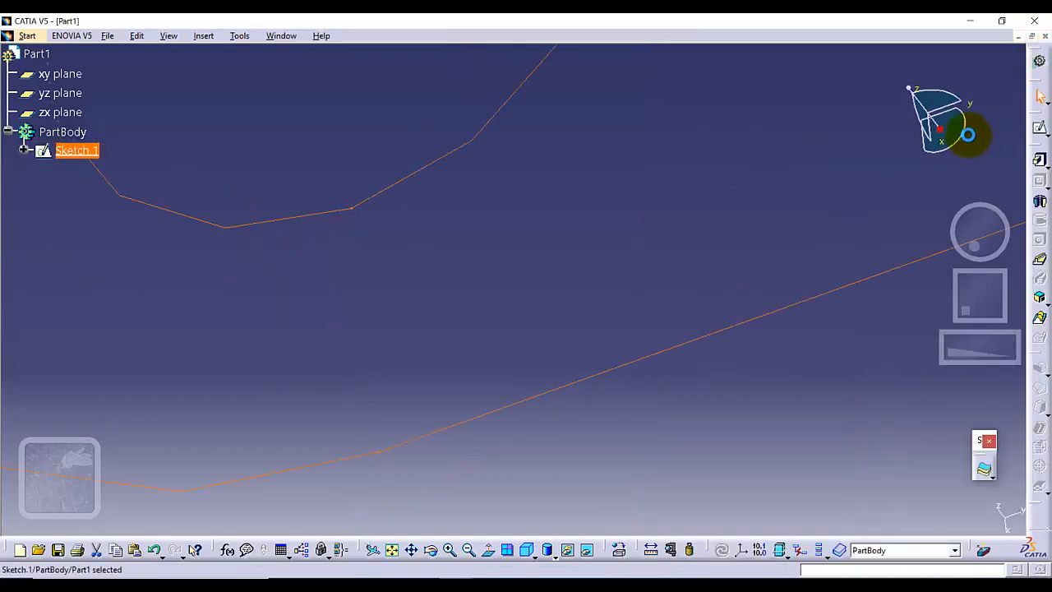
Pad the corrected plate sketch to a length of 0.5 in.
click(394, 549)
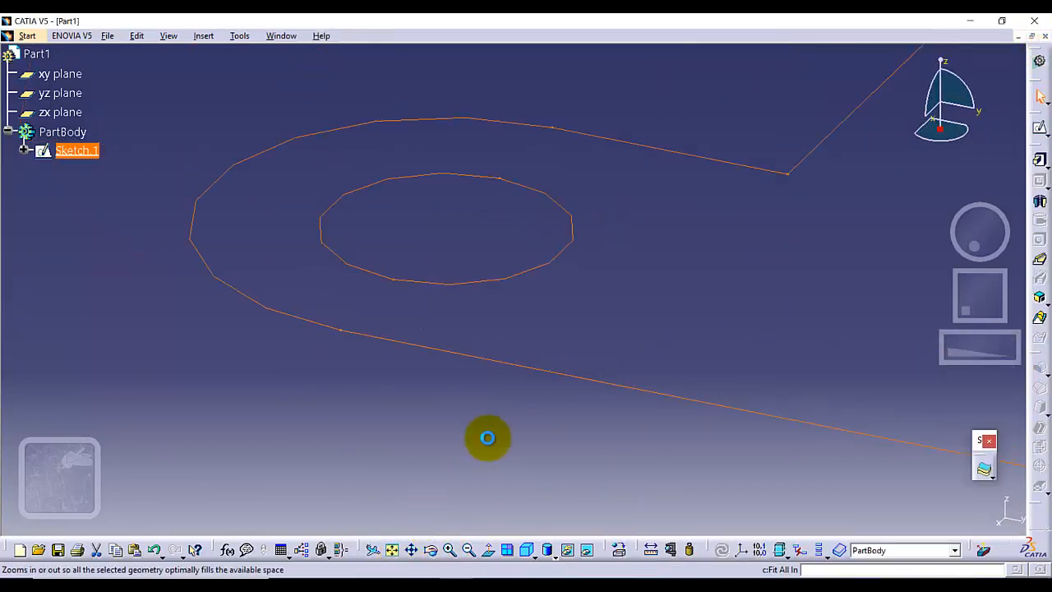
click(1040, 160)
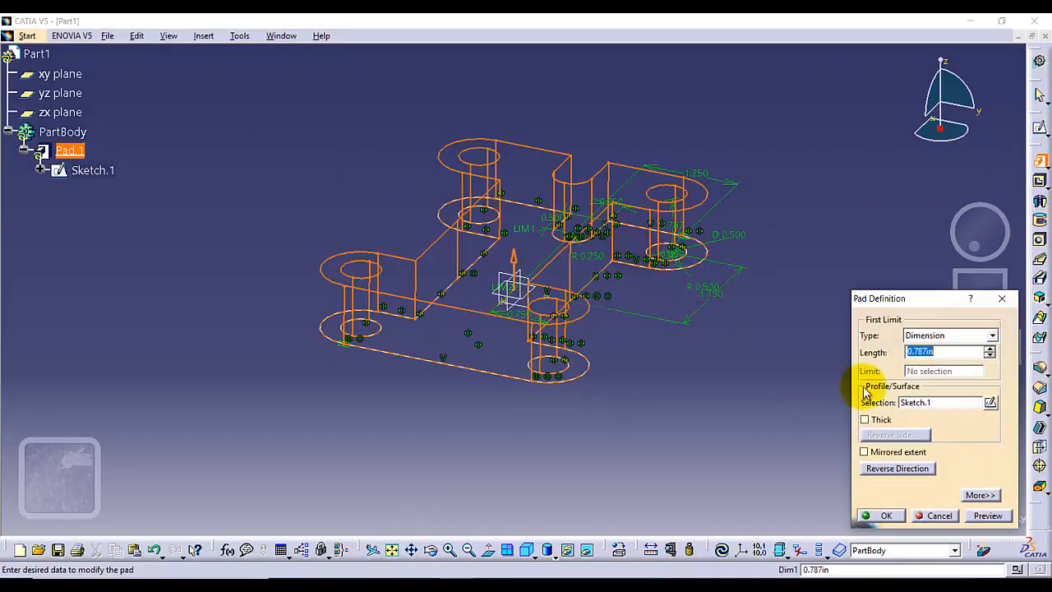
key(Return)
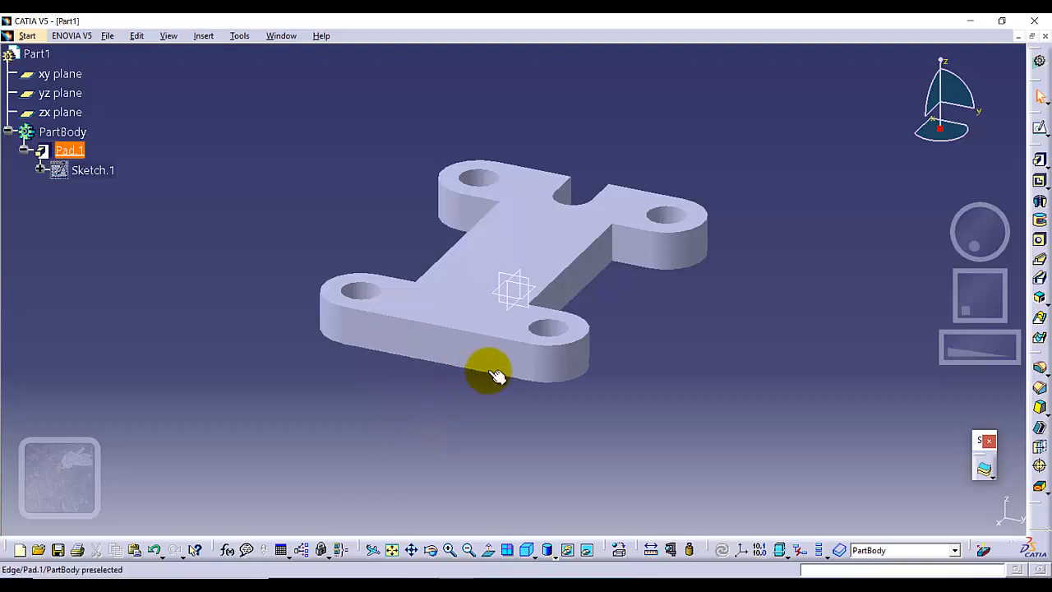
Switch to the Generative Shape Design workbench.
click(27, 36)
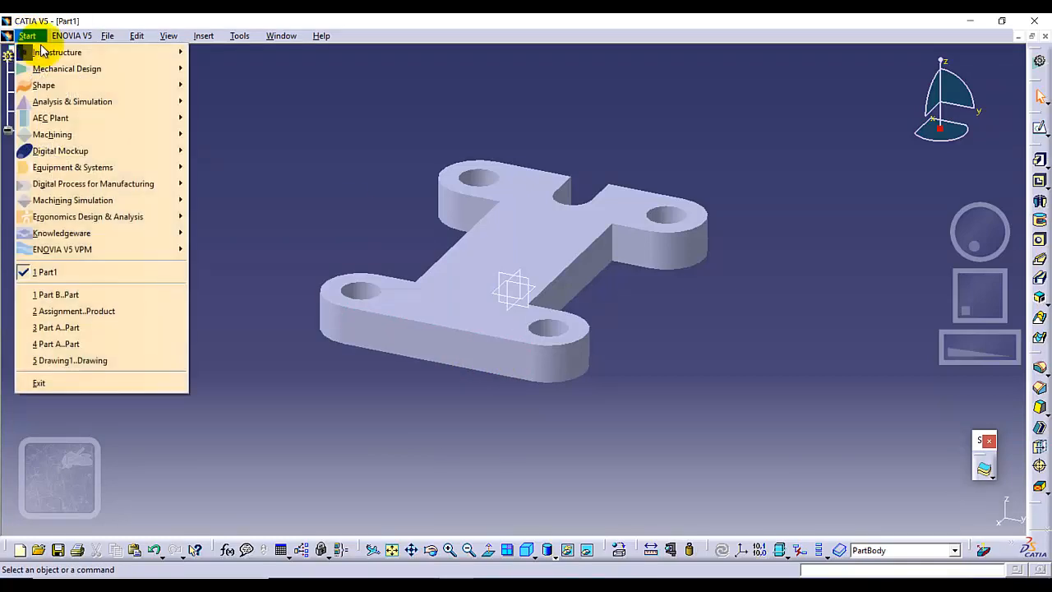
mouse_move(115, 85)
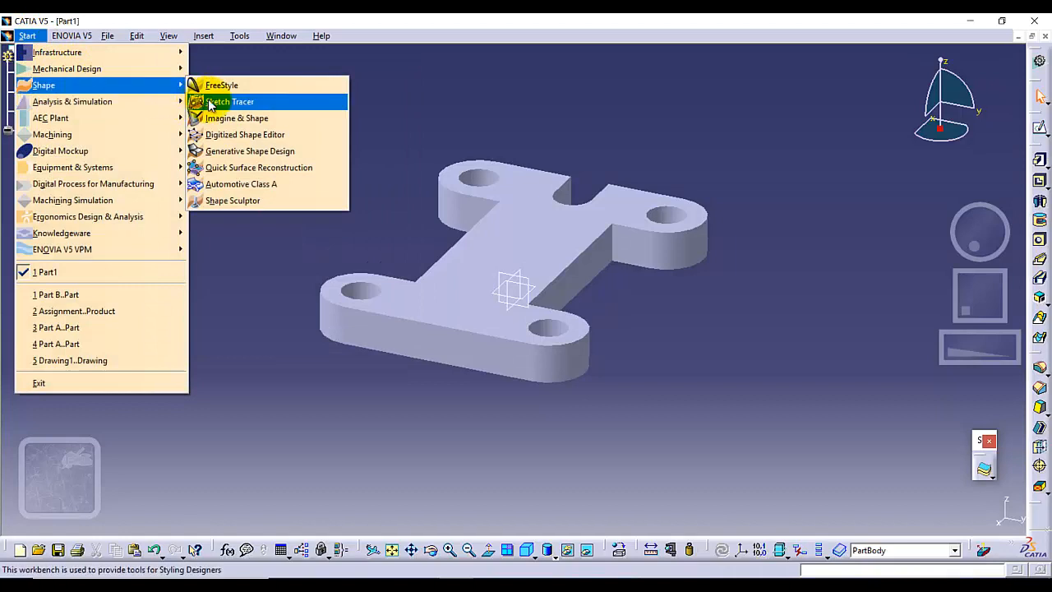
click(273, 153)
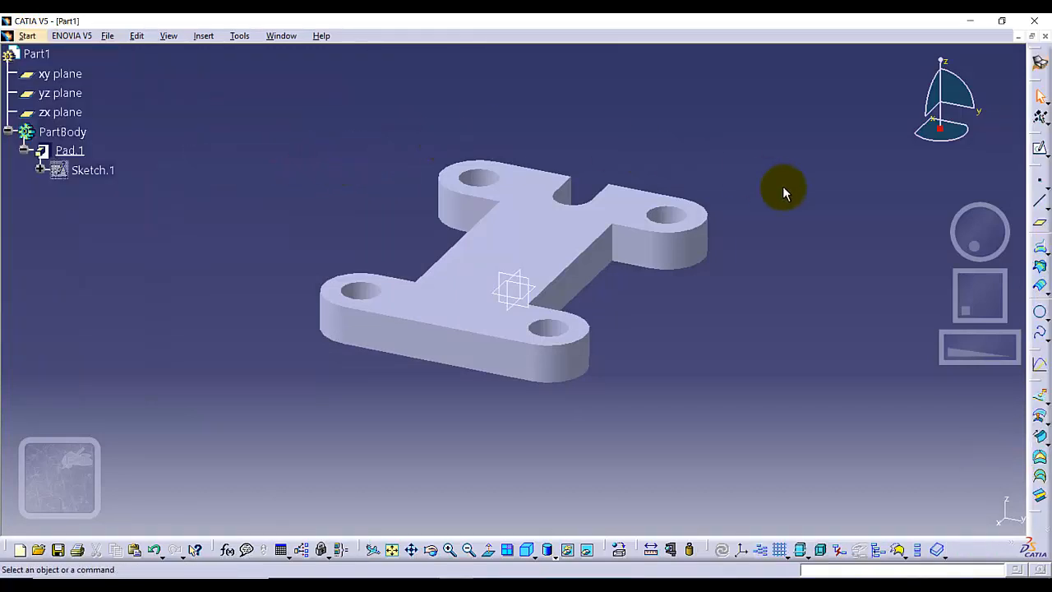
Create an Angle/Normal to plane reference plane at 45 degrees to the plate's top face, rotated about the straight upper edge opposite the notch.
click(1042, 228)
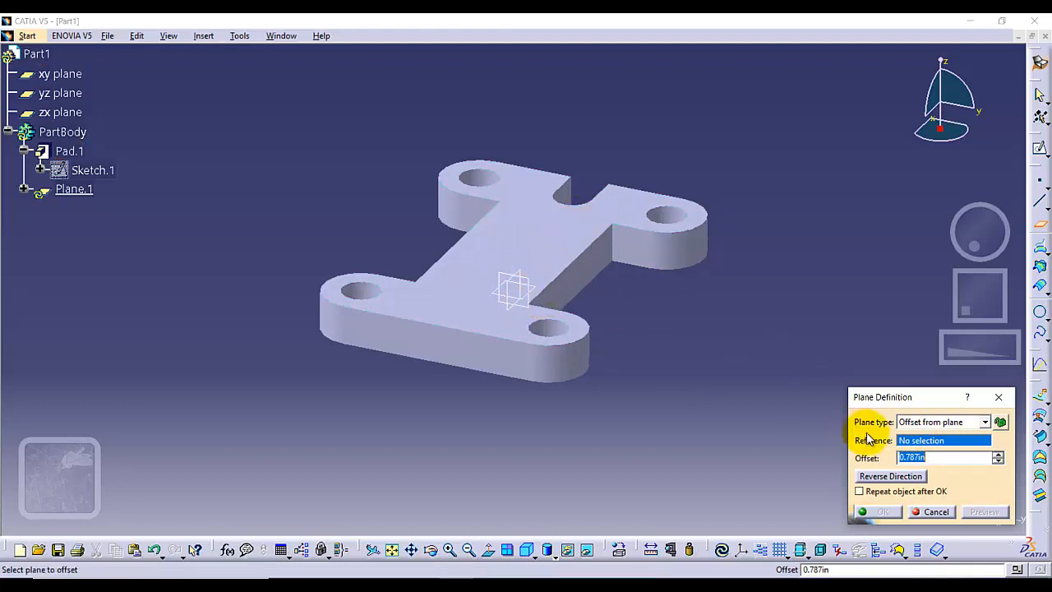
click(977, 422)
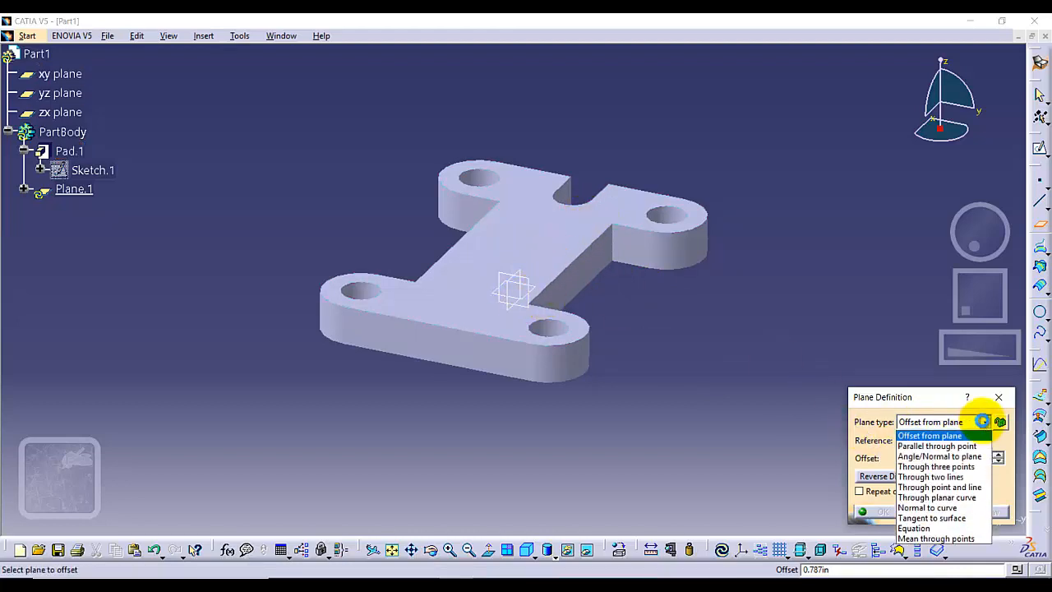
click(936, 456)
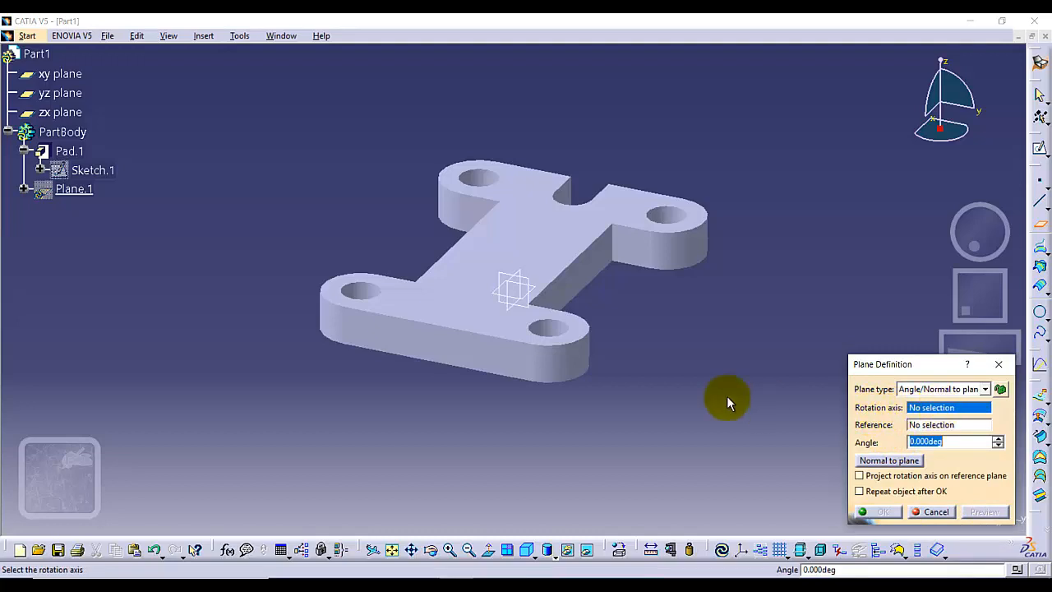
click(425, 322)
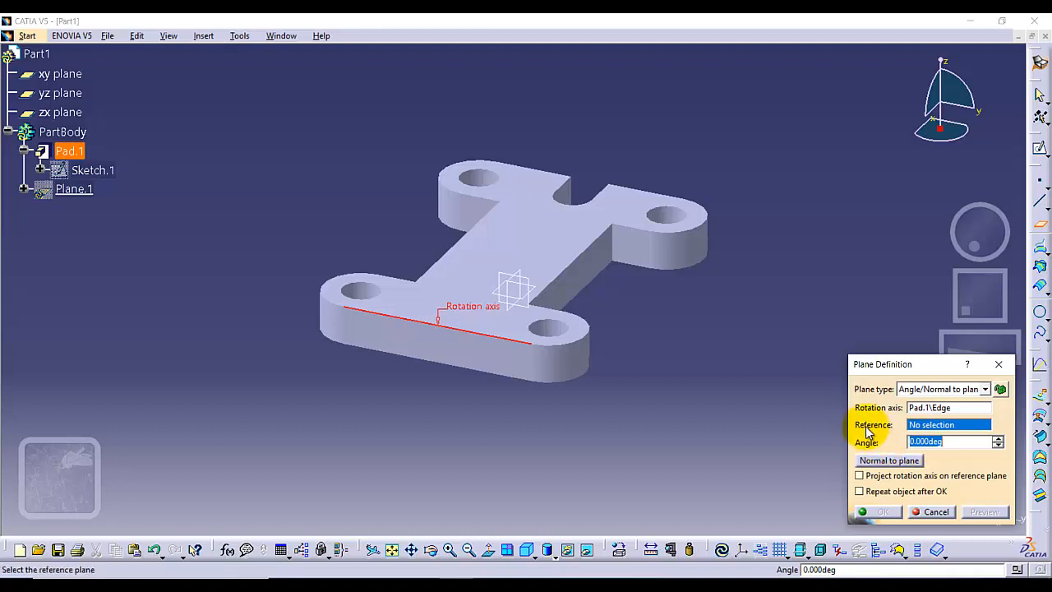
click(496, 248)
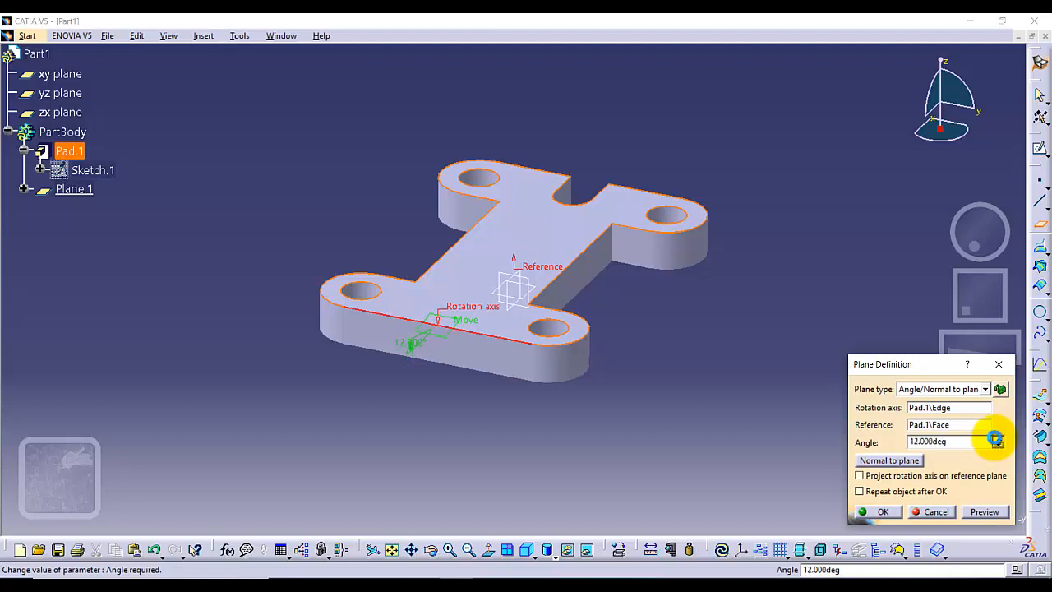
click(995, 438)
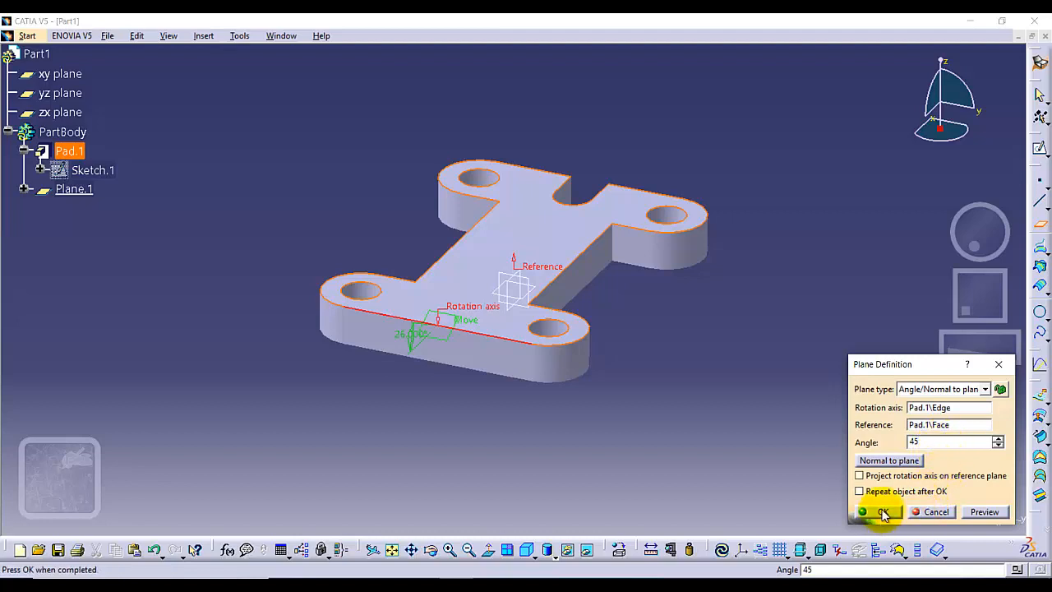
key(Return)
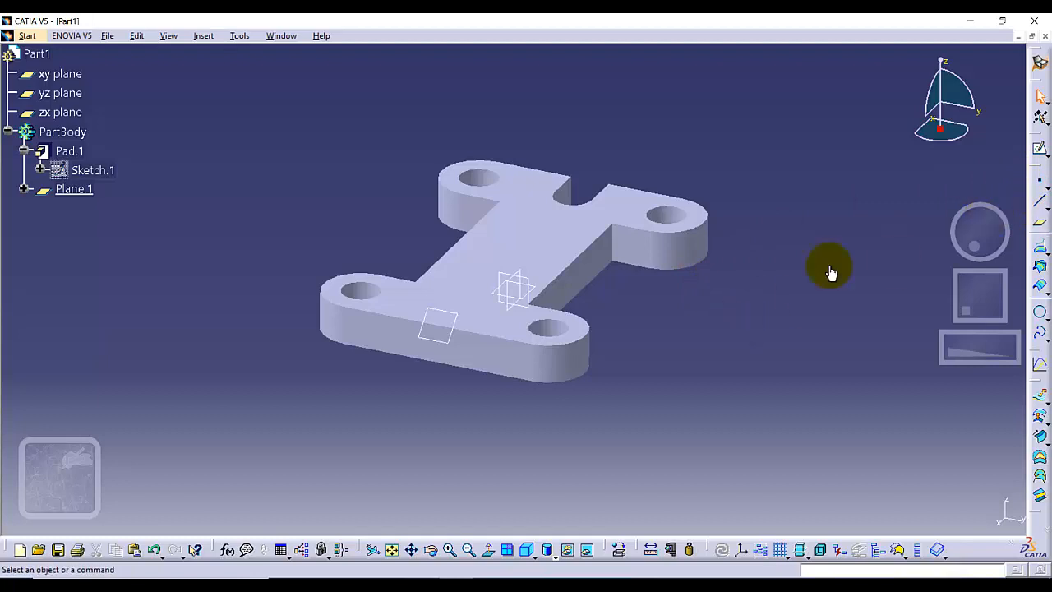
Return to the Part Design workbench.
click(451, 317)
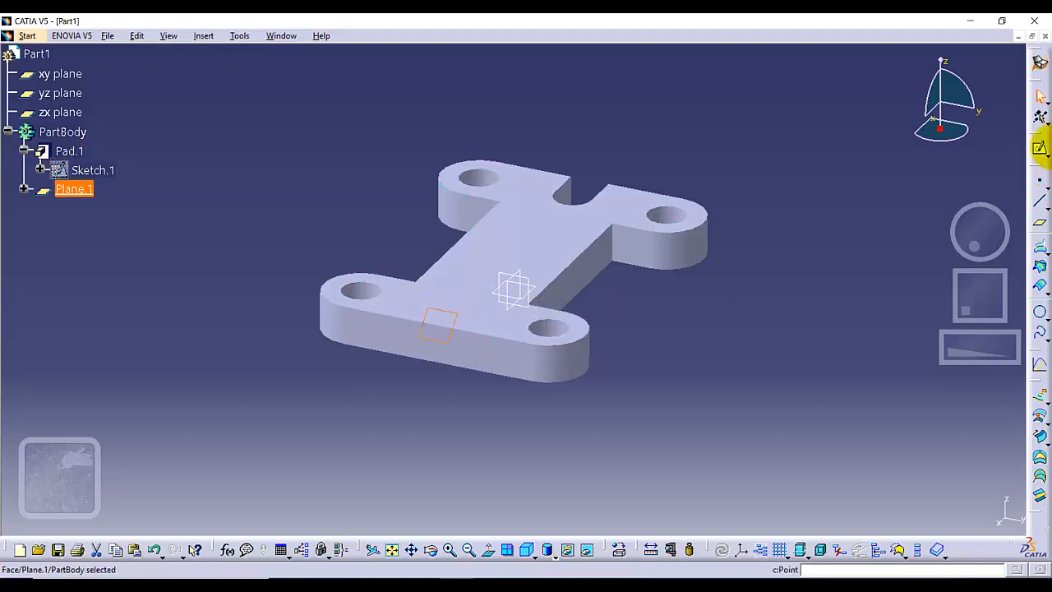
click(1041, 149)
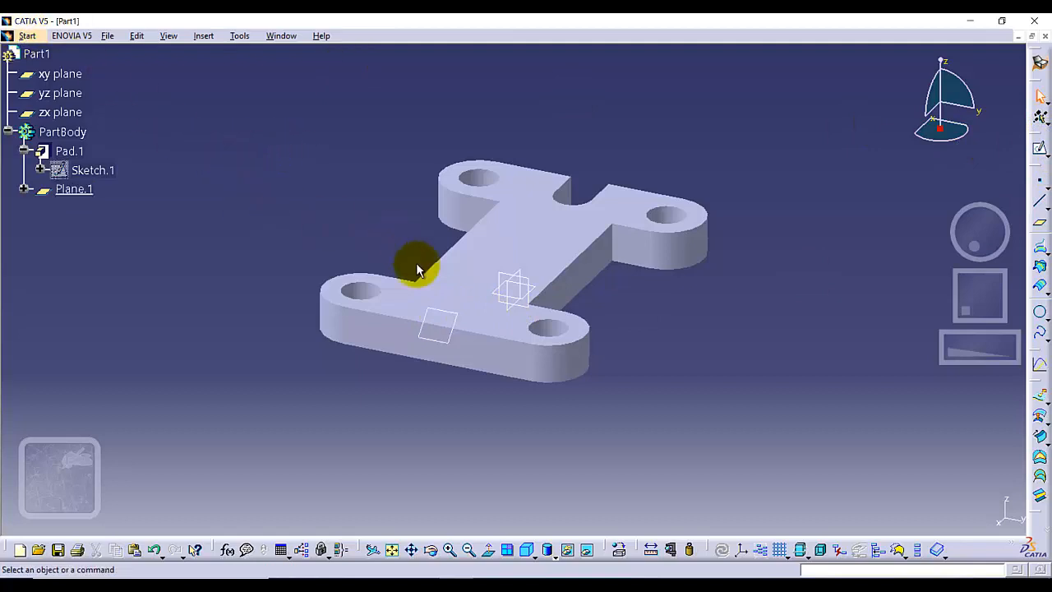
click(23, 35)
mouse_move(160, 70)
click(207, 68)
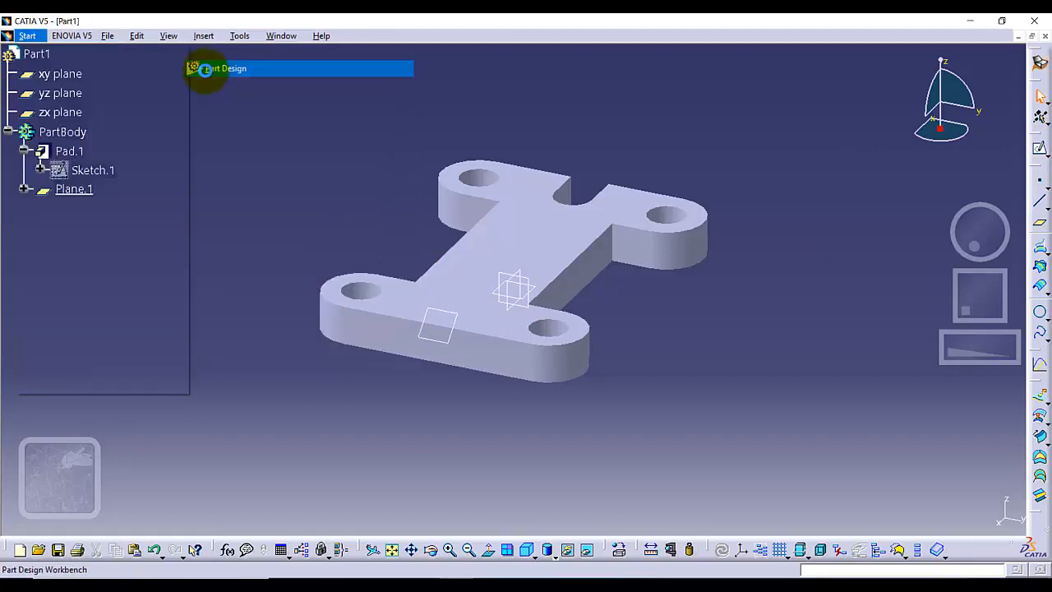
Start a new sketch on the 45-degree plane at the plate's straight edge.
click(451, 319)
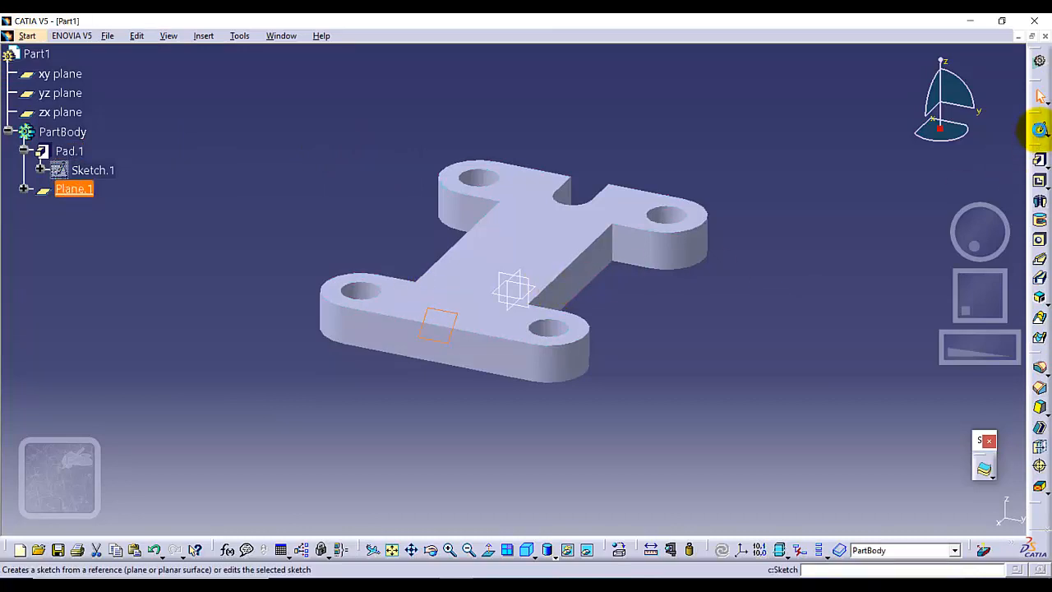
click(1040, 129)
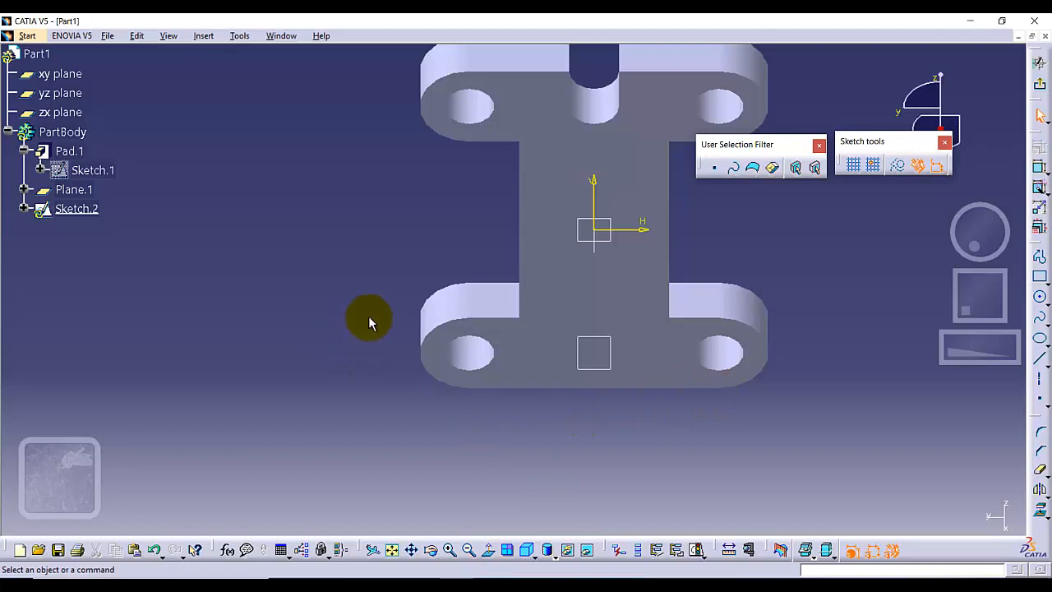
middle_drag(370, 322, 810, 301)
click(447, 313)
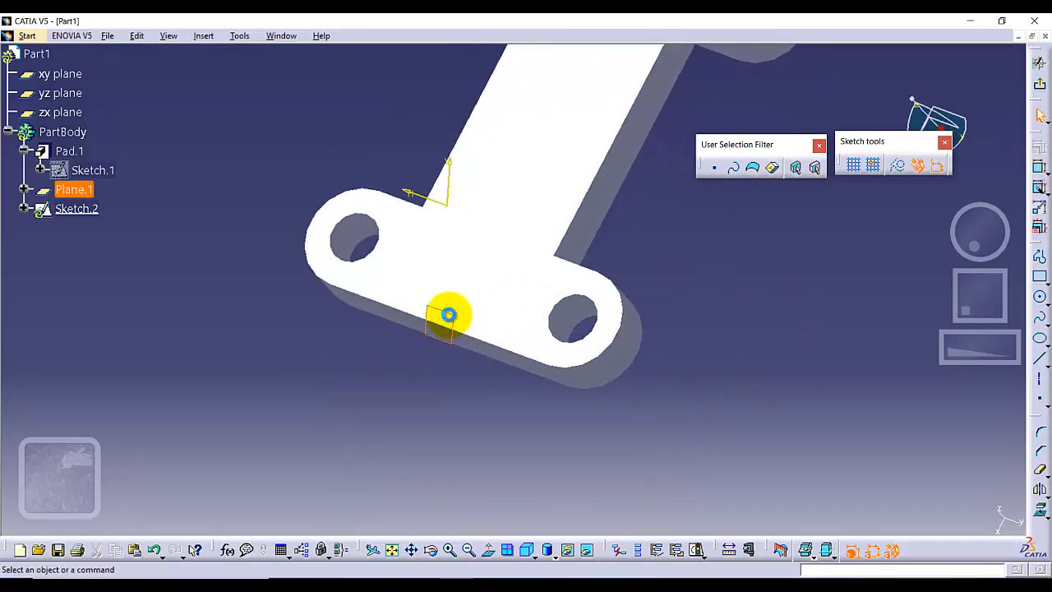
click(488, 549)
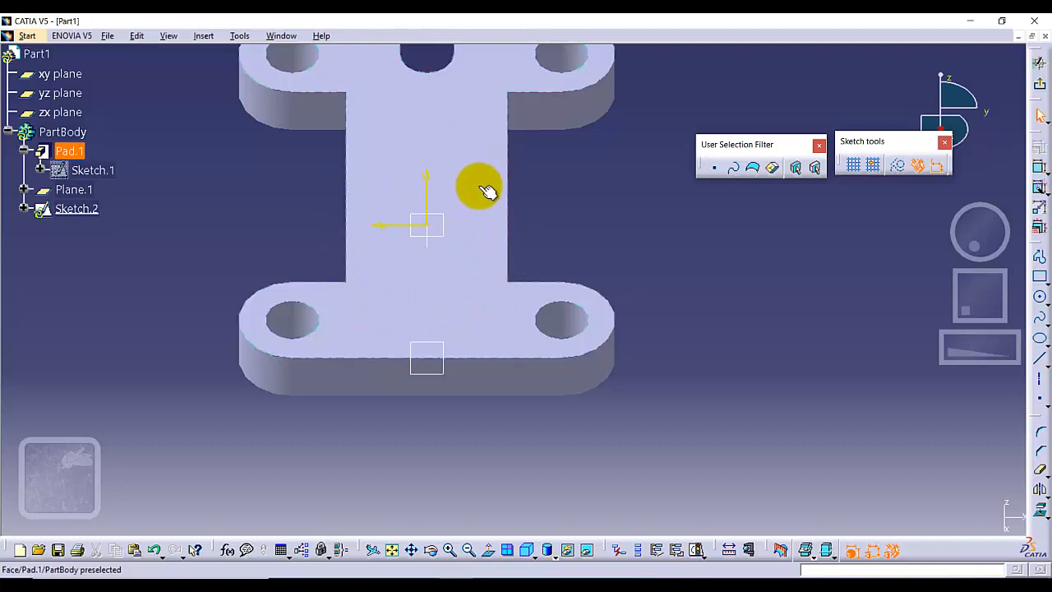
middle_drag(612, 234, 662, 284)
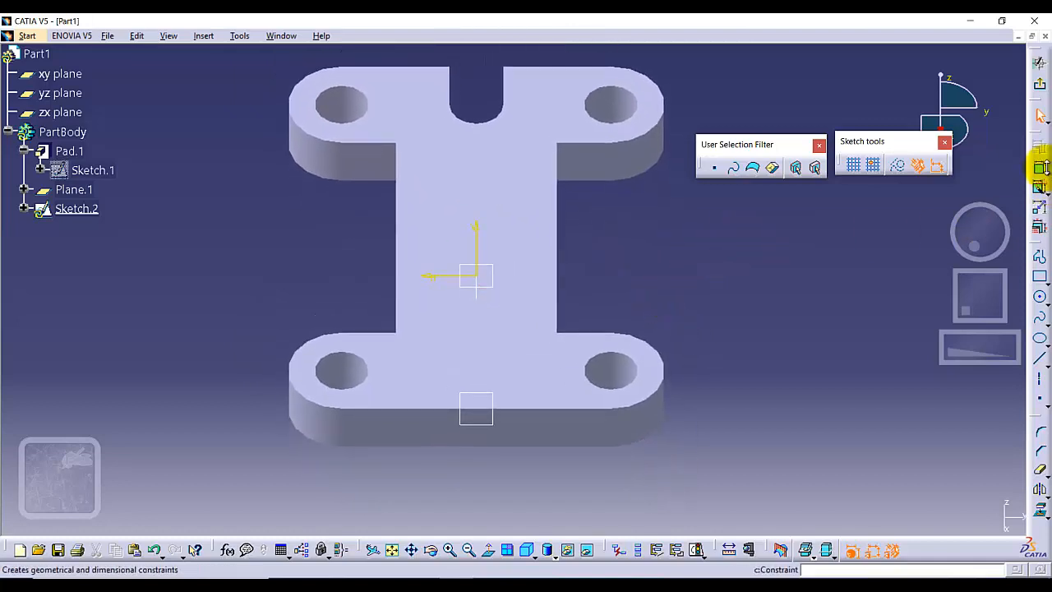
Draw a closed rectangle about 1.1 by 1.5 in with the Profile tool, just above the plate's straight edge.
click(1040, 257)
click(417, 395)
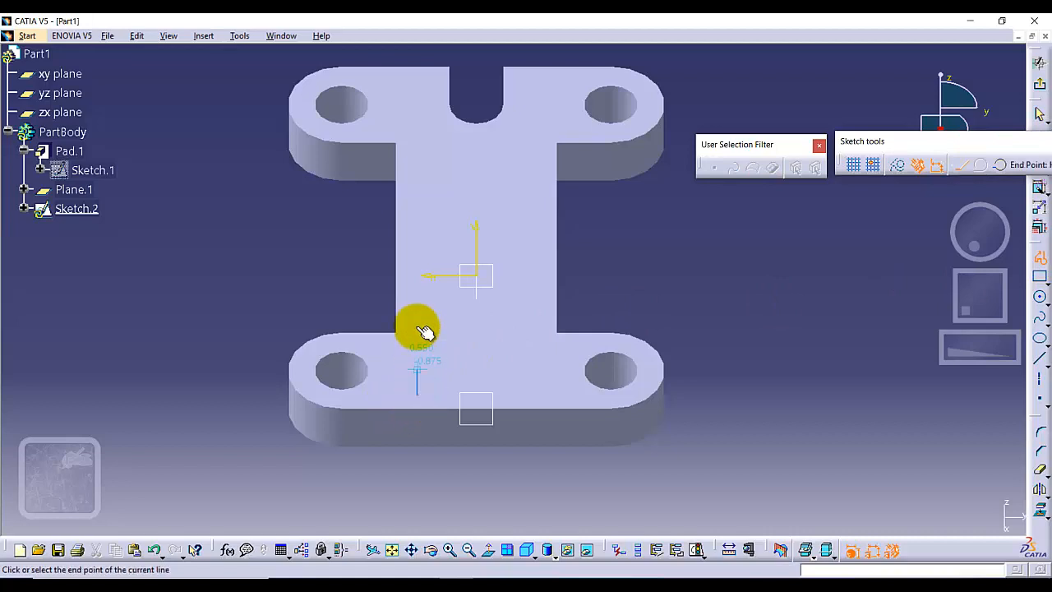
click(417, 231)
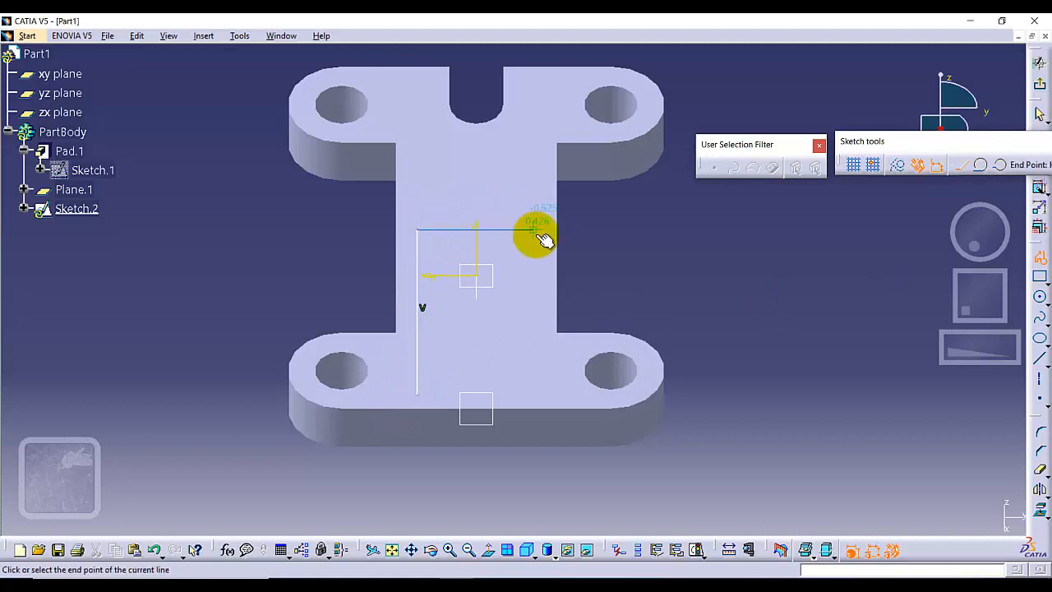
click(532, 231)
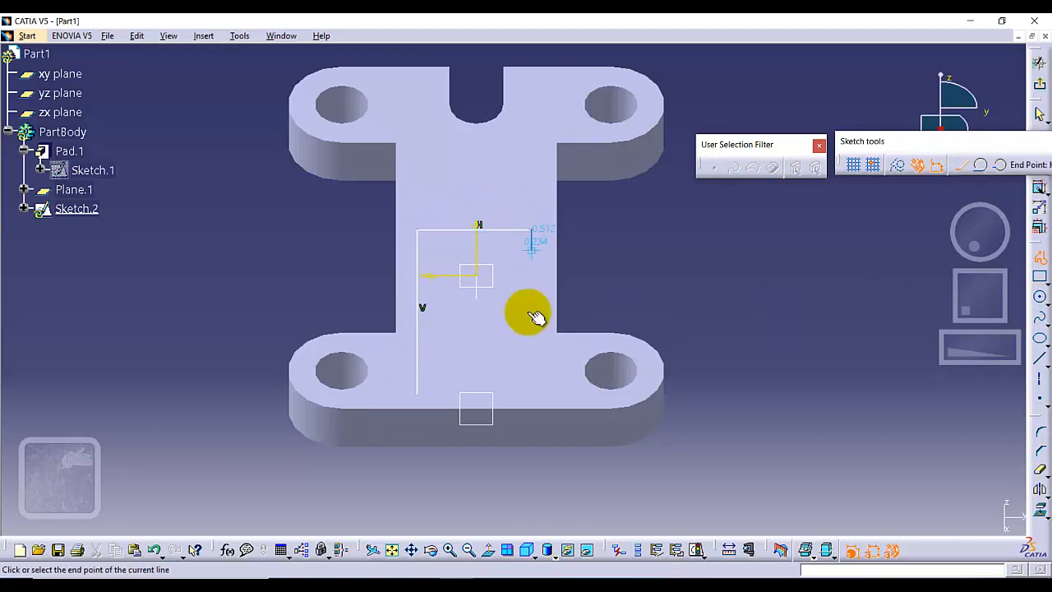
click(532, 394)
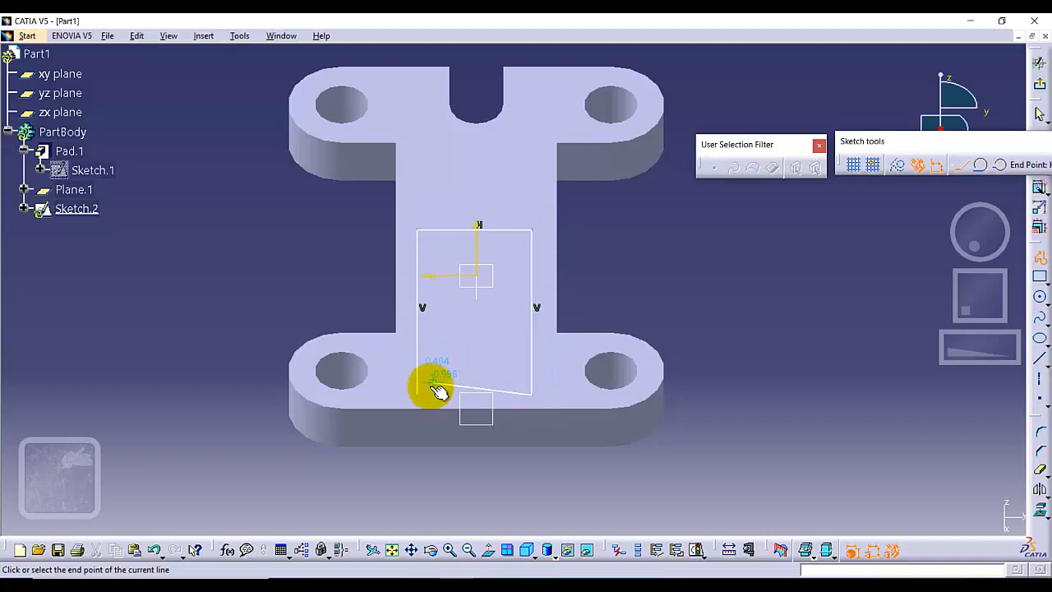
click(421, 395)
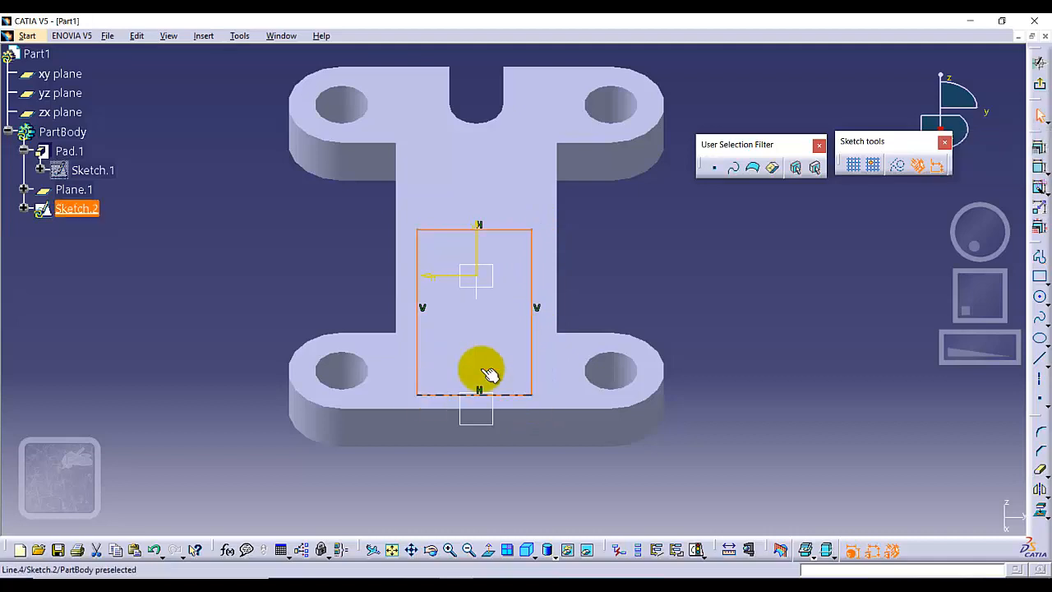
click(695, 286)
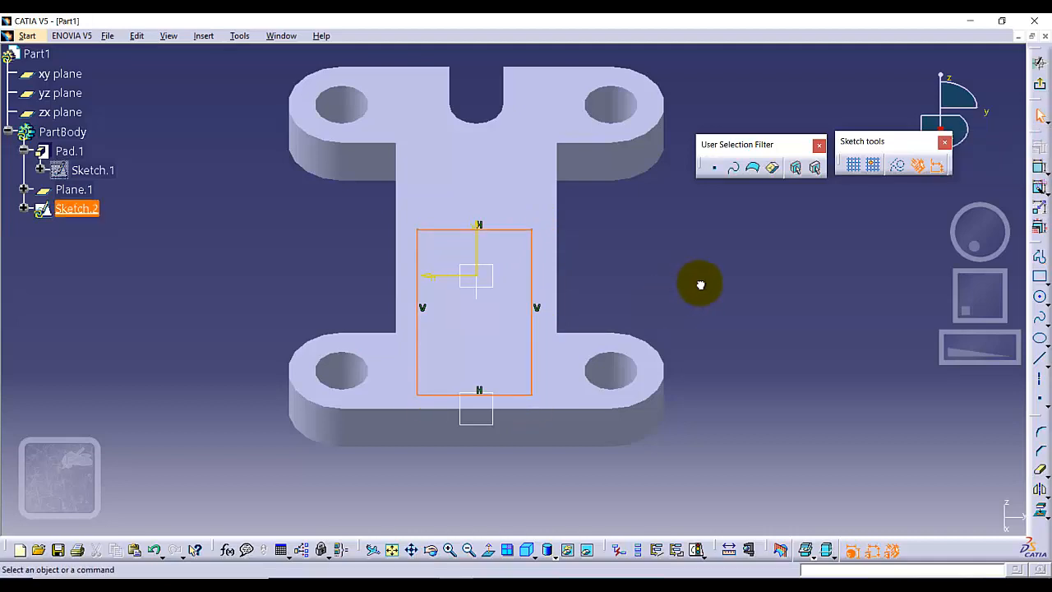
Cap the rectangle with a three-point arc between its upper corners, and trim away the line beneath the arc.
click(1046, 306)
click(968, 315)
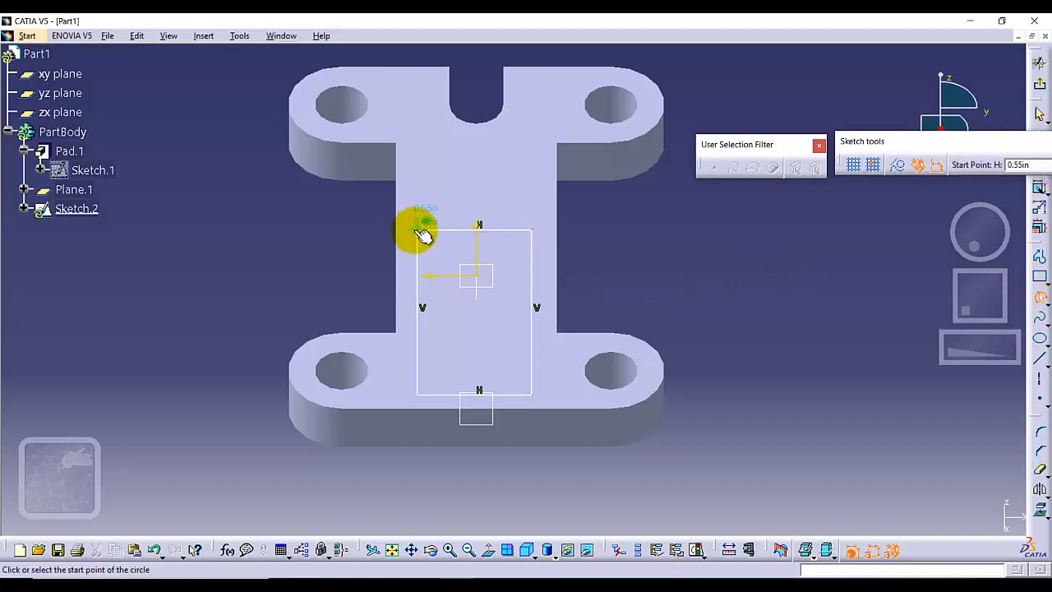
click(419, 231)
click(532, 230)
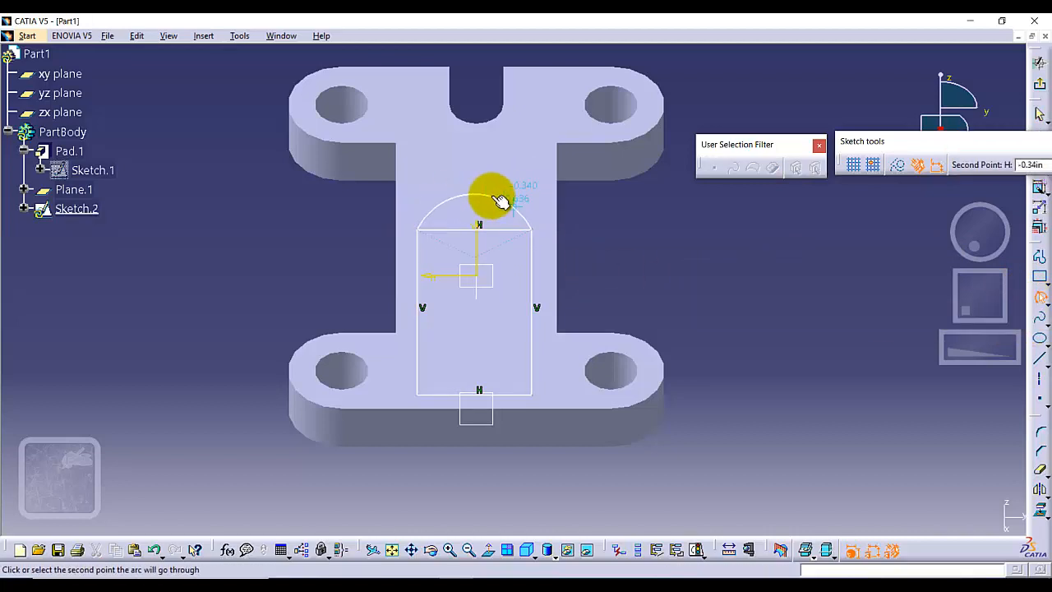
click(485, 171)
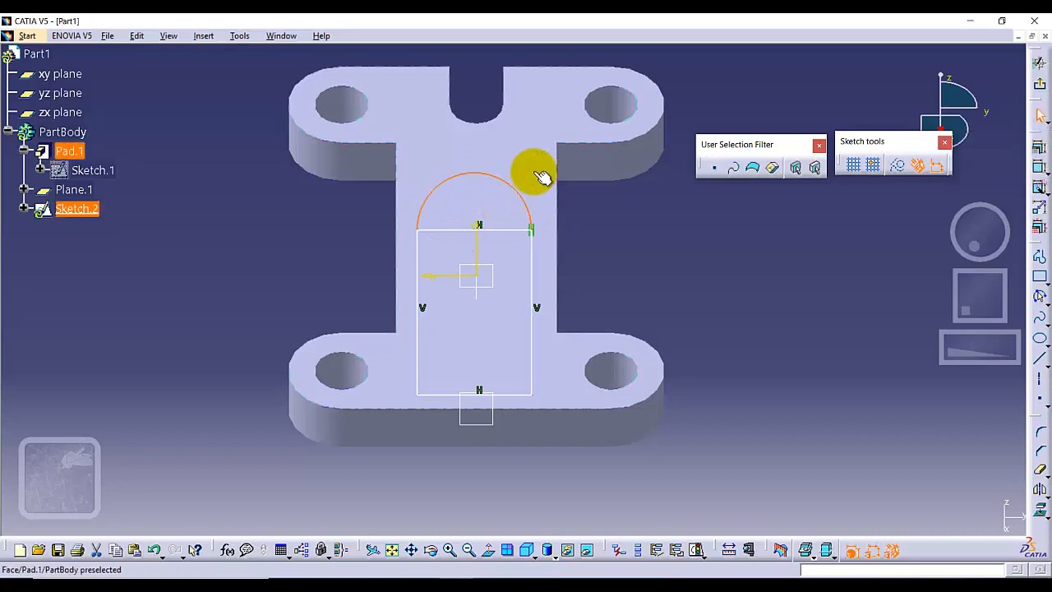
click(691, 259)
click(1040, 470)
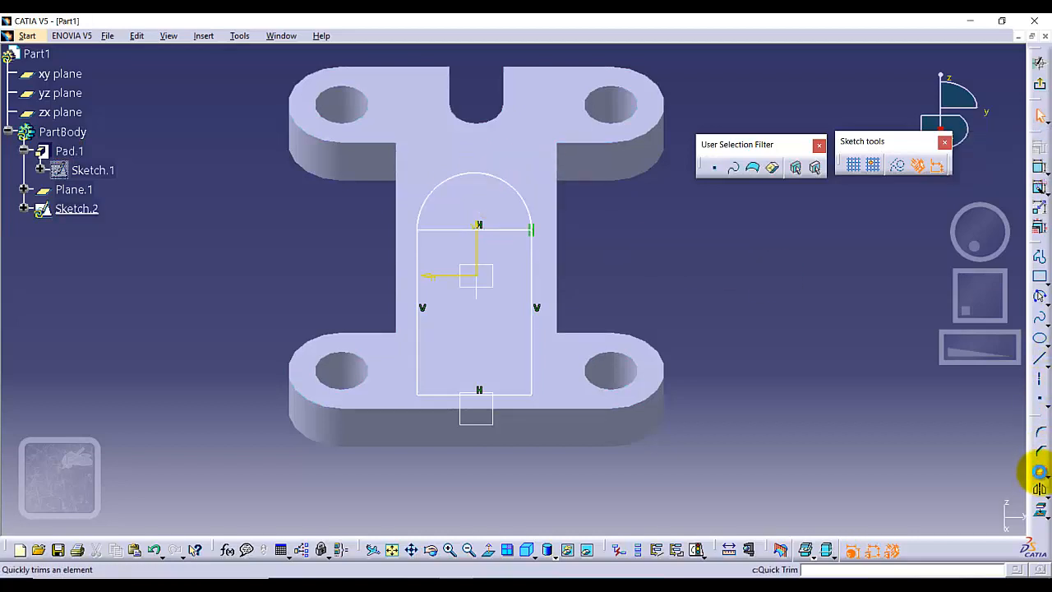
click(470, 232)
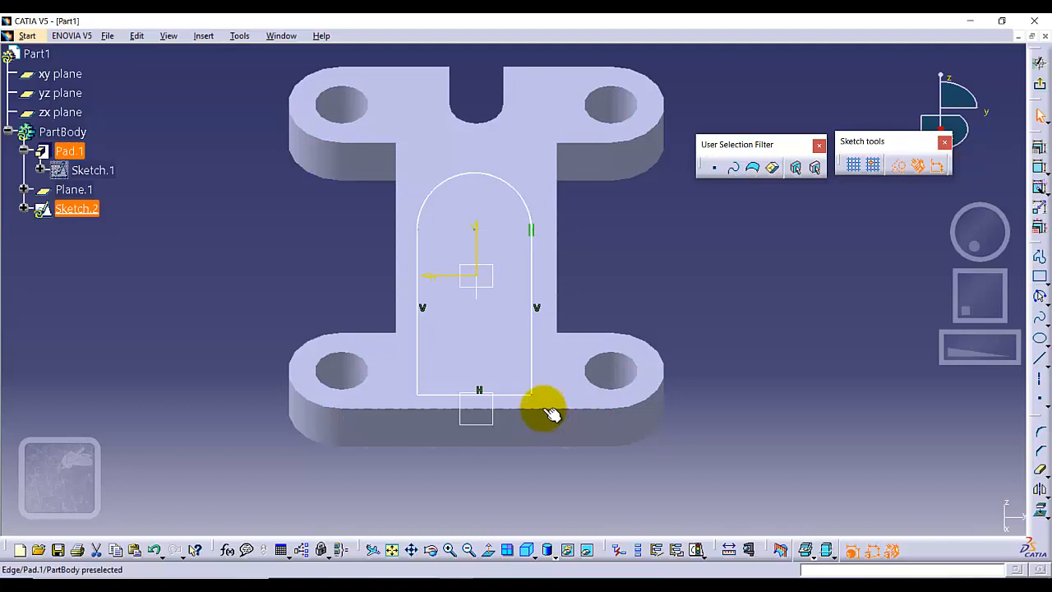
Make the profile's lower line coincident with the plate's straight edge.
click(543, 408)
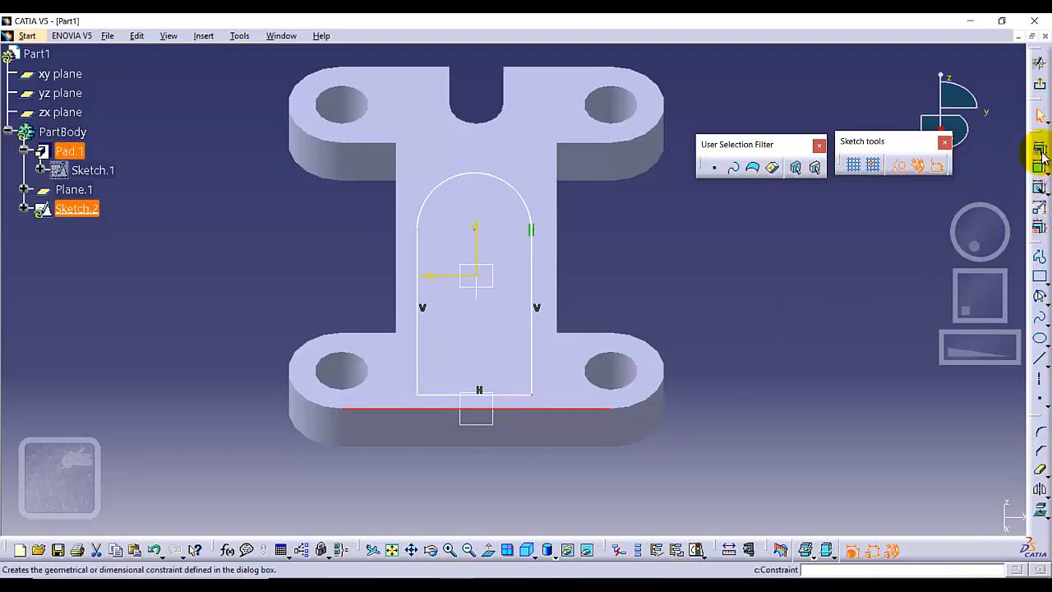
click(1040, 147)
click(952, 382)
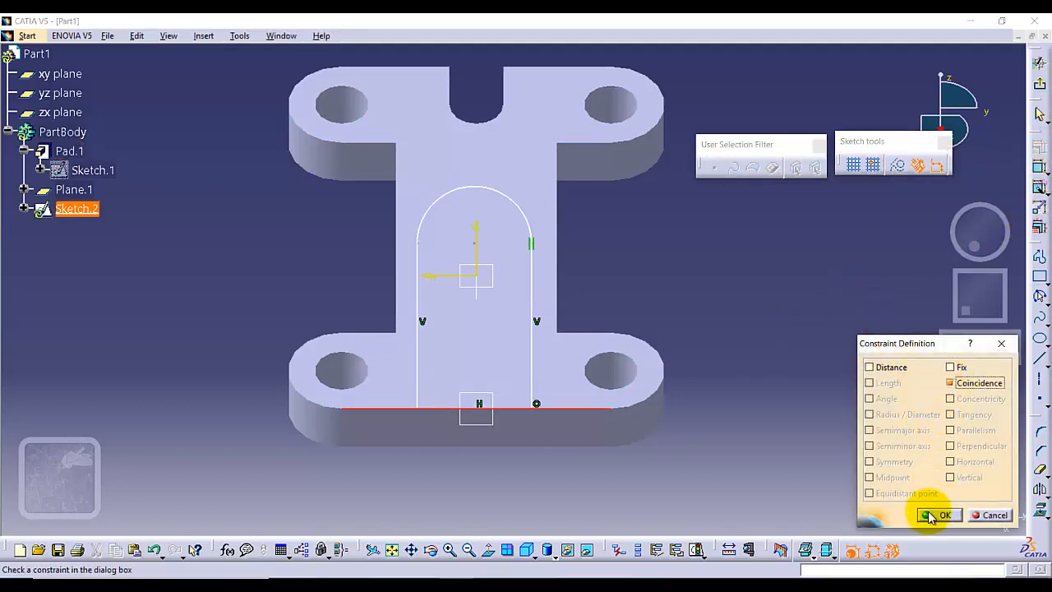
click(930, 513)
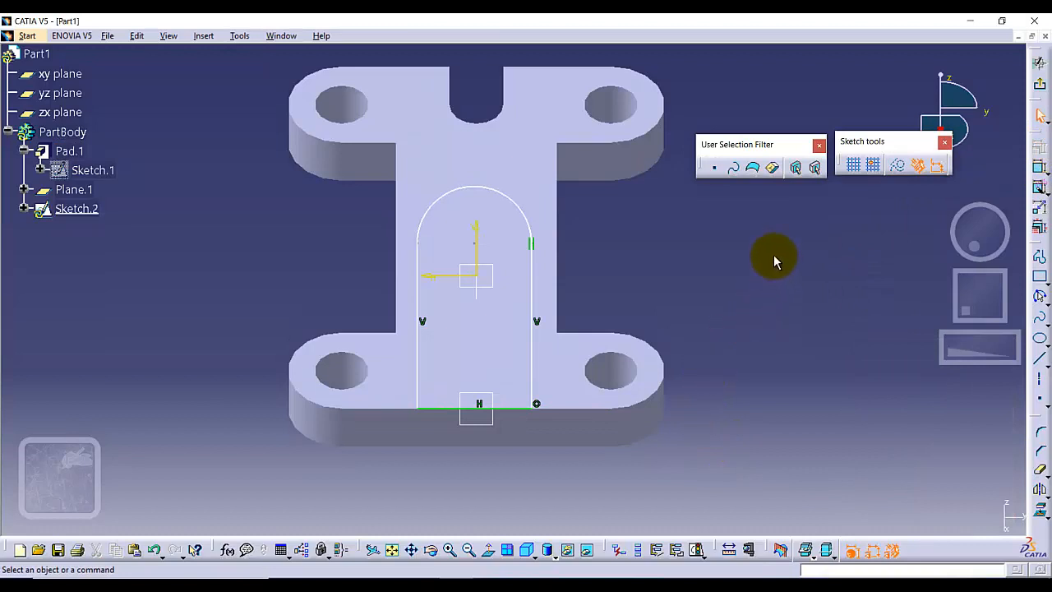
Dimension the profile's left side line from the vertical axis and set the distance to 0.75 in.
click(1038, 168)
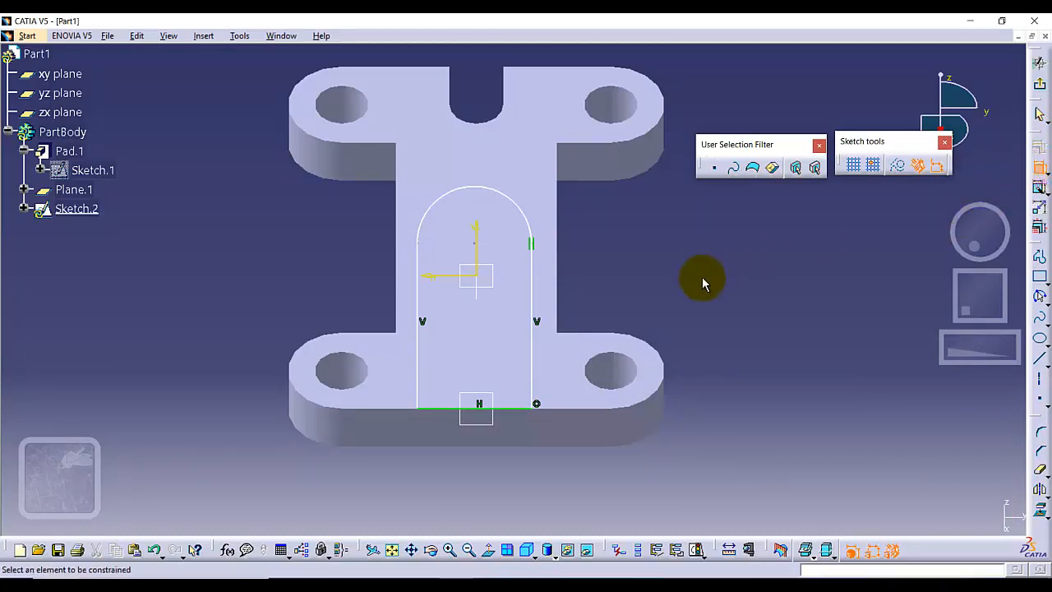
click(419, 316)
click(477, 240)
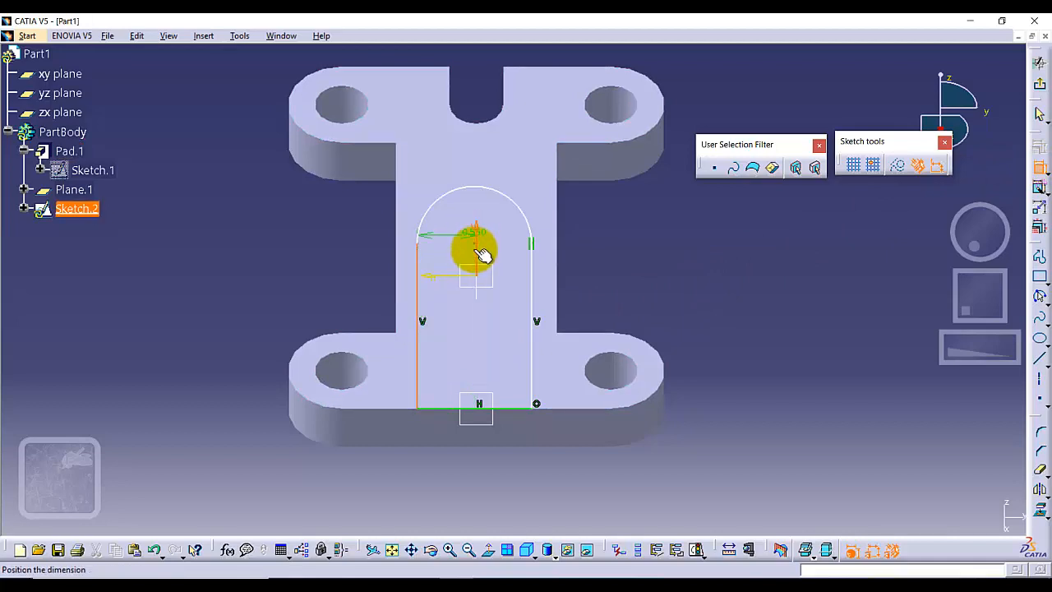
click(450, 456)
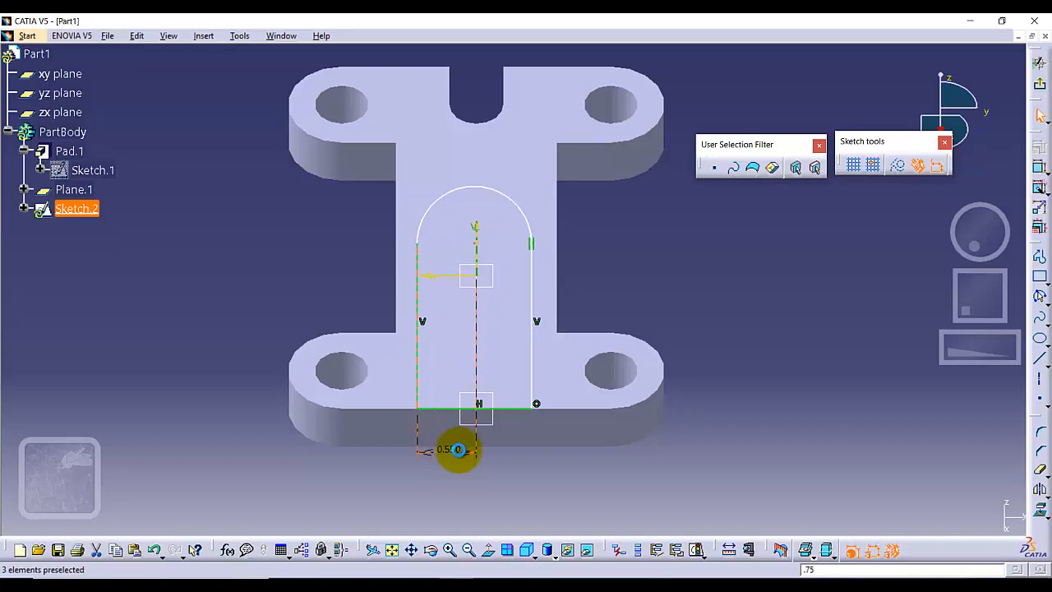
double_click(457, 450)
text(.75)
key(Return)
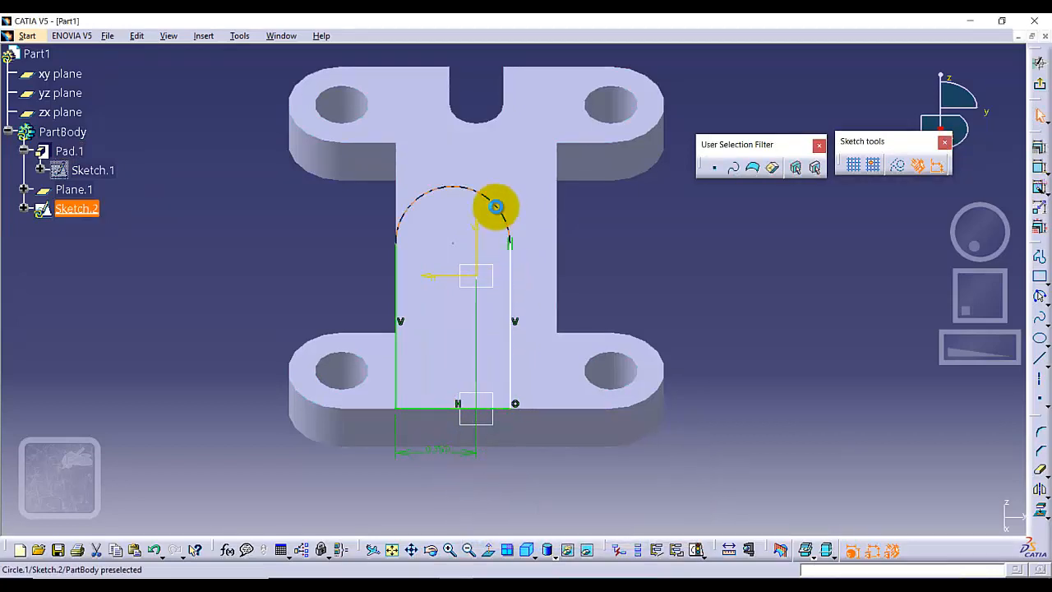
click(496, 206)
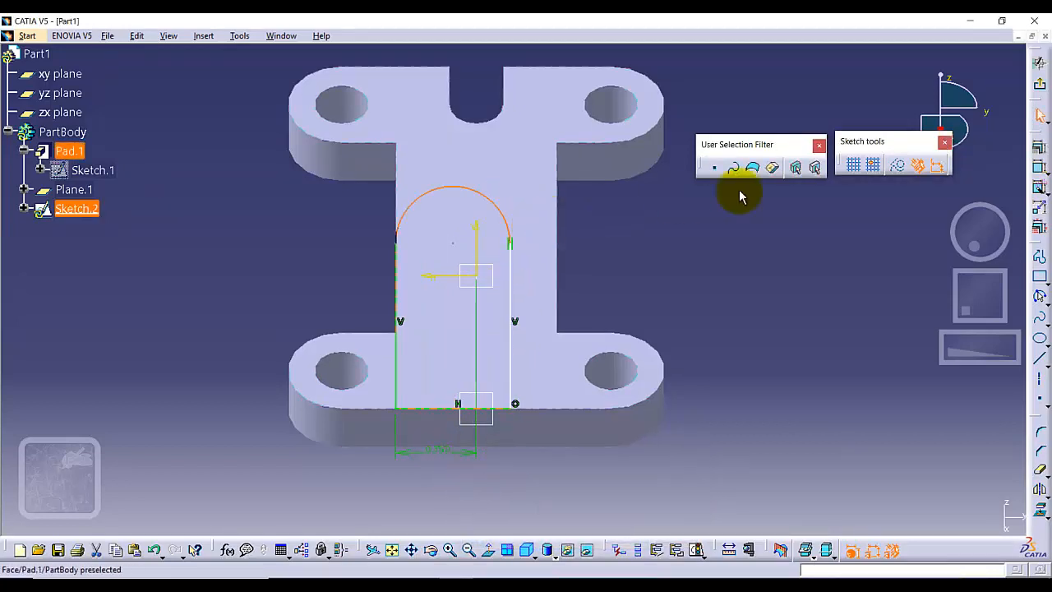
click(1038, 171)
click(528, 165)
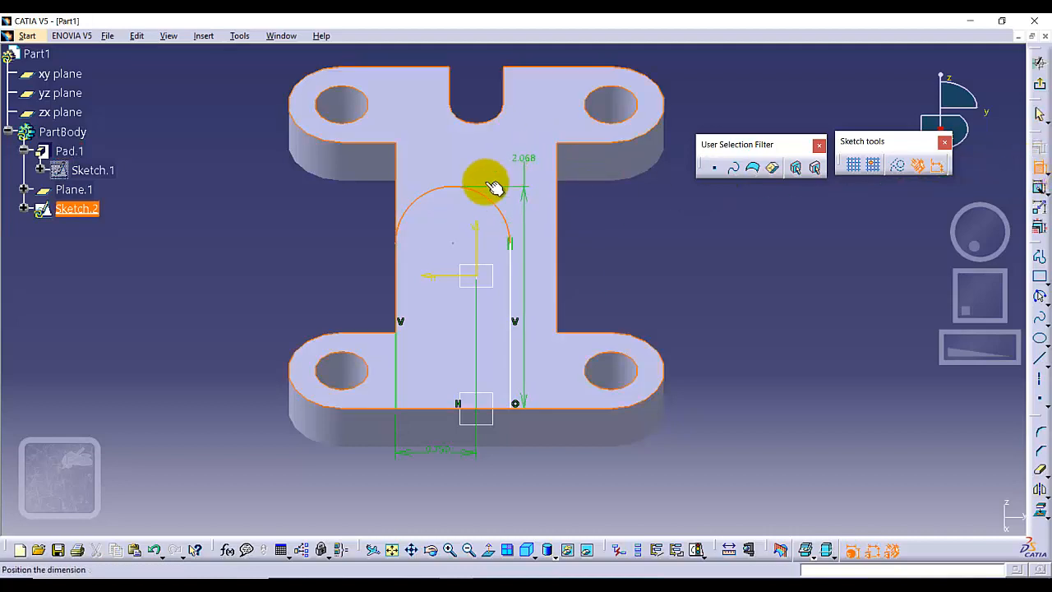
key(Escape)
click(655, 250)
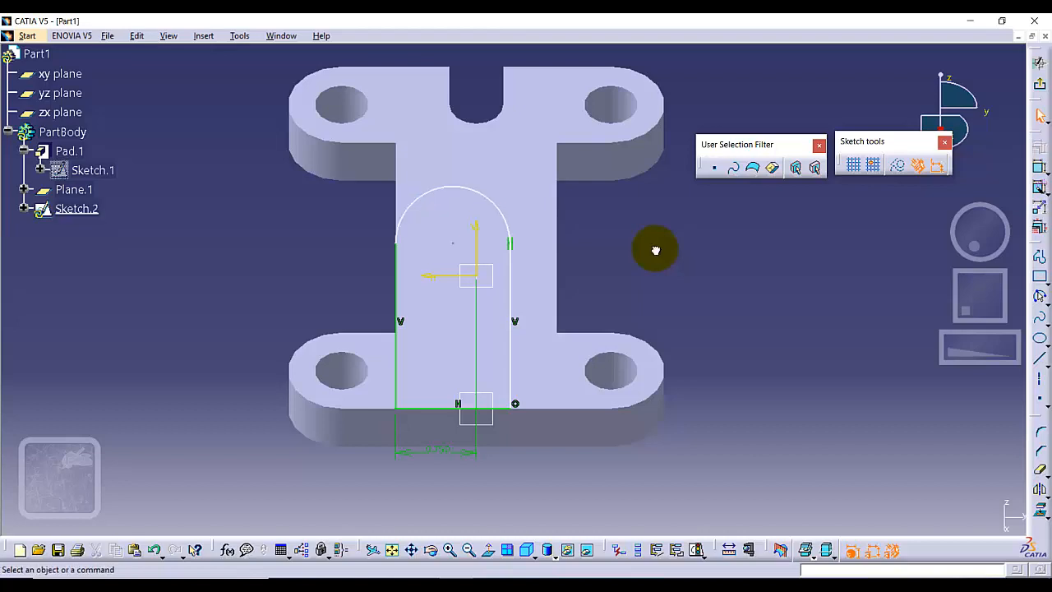
Dimension the radius of the profile's rounded end and set it to 0.75 in.
click(501, 206)
click(1037, 171)
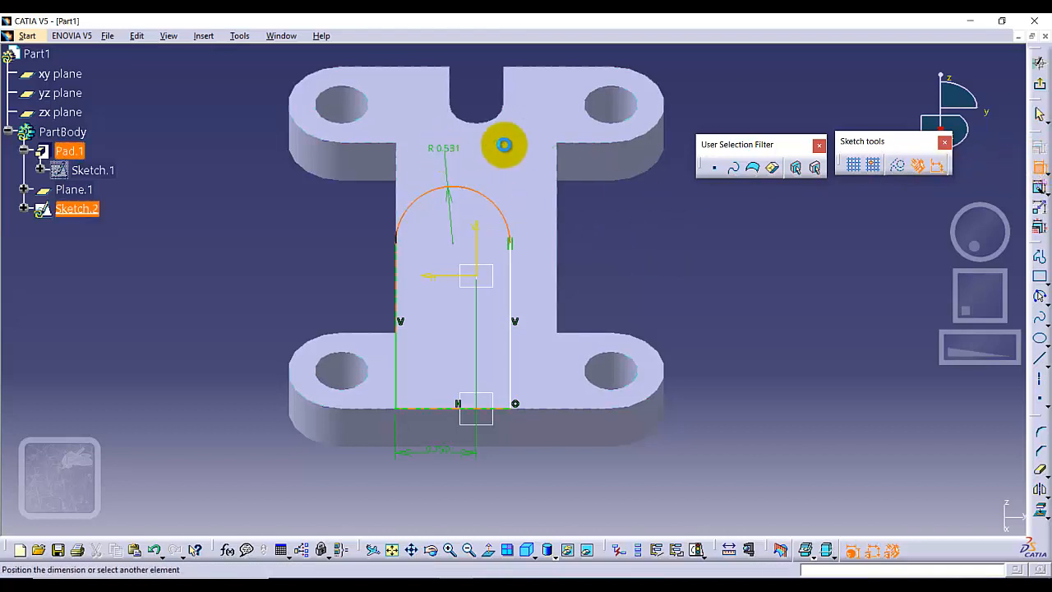
click(611, 206)
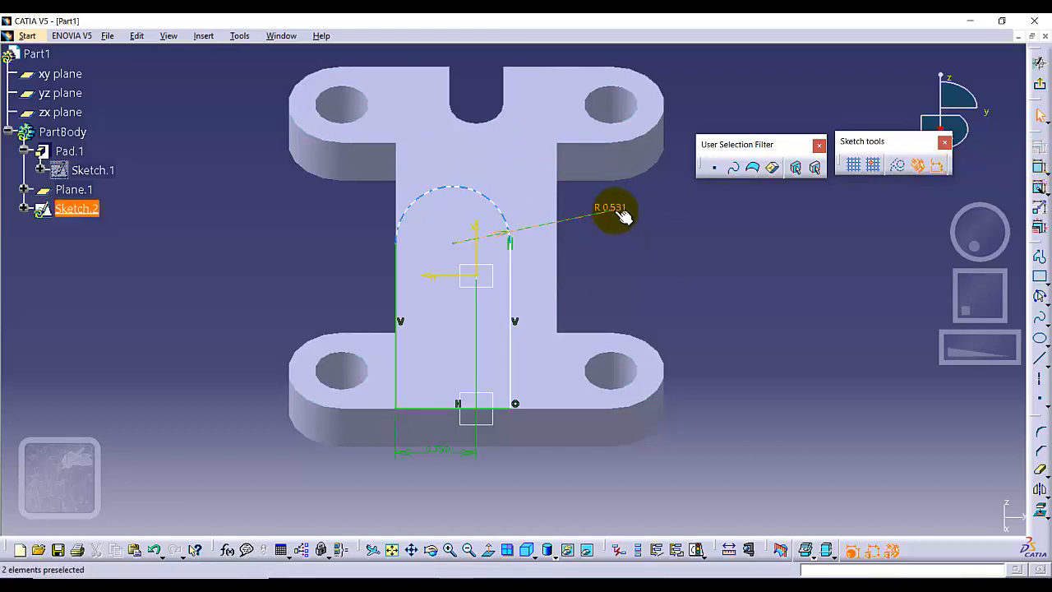
double_click(613, 208)
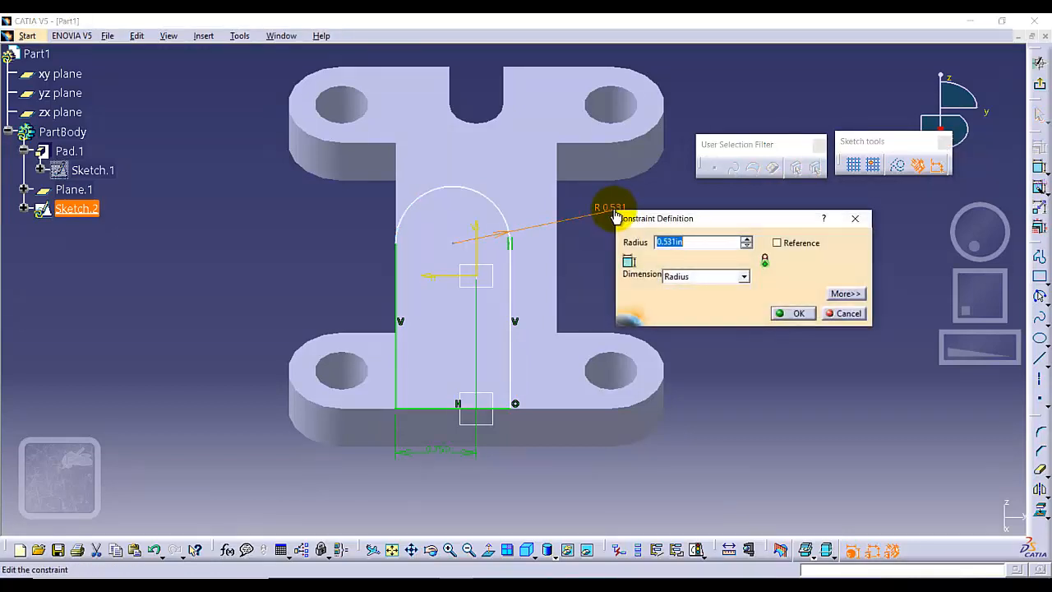
key(Return)
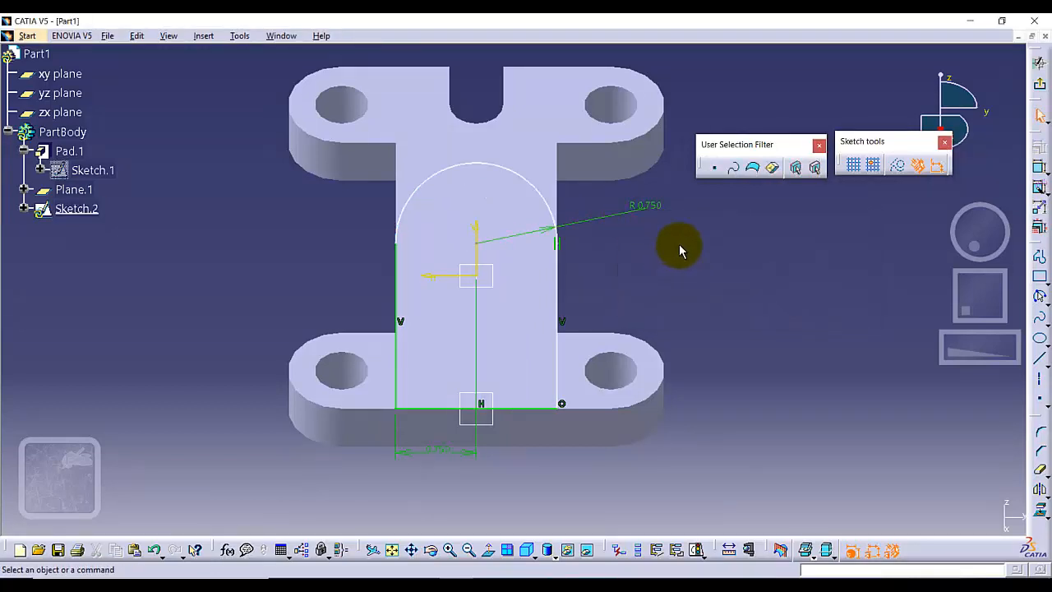
Dimension the length of the profile's right side line and set it to 1.38 in.
mouse_move(512, 189)
mouse_down()
mouse_move(535, 150)
mouse_move(543, 189)
mouse_up()
click(601, 277)
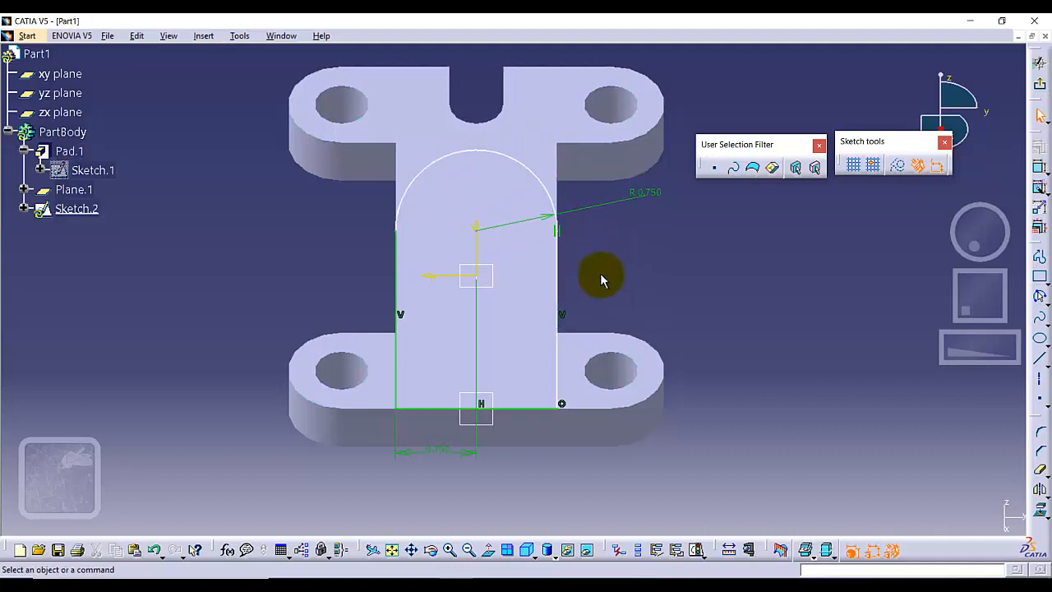
click(558, 275)
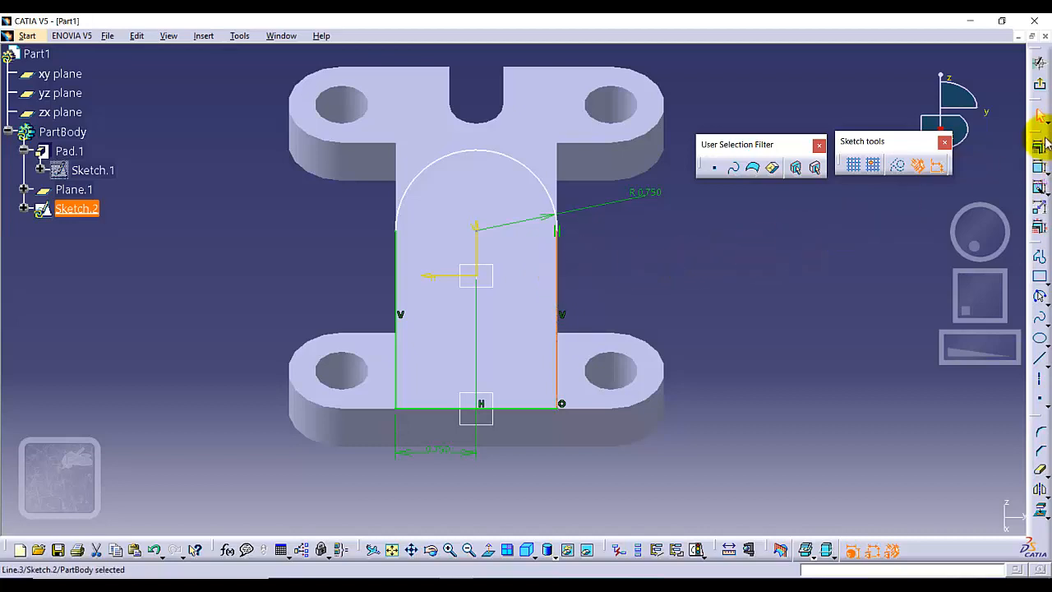
click(1041, 166)
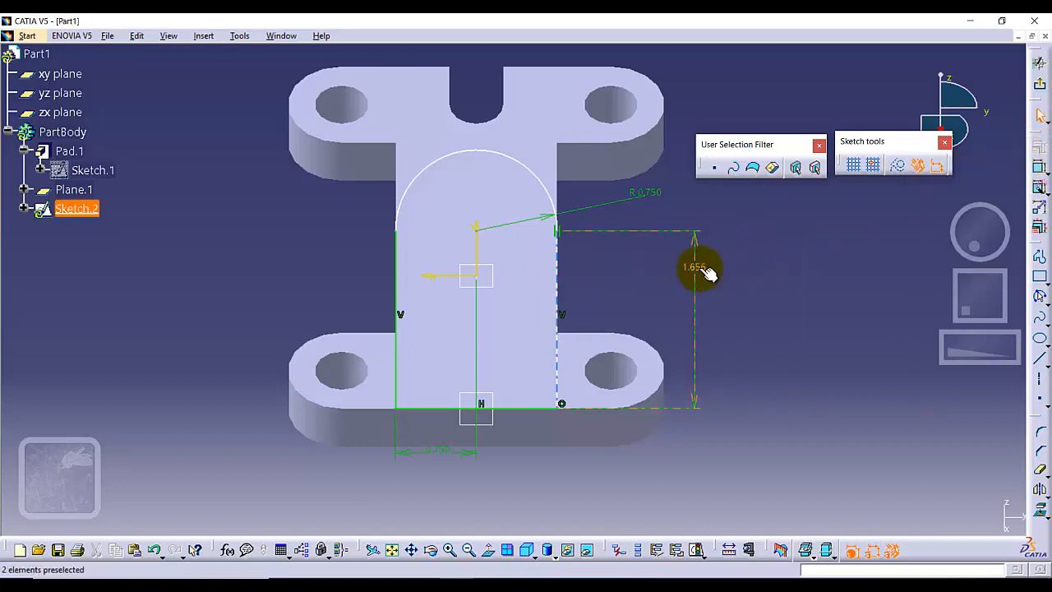
click(698, 267)
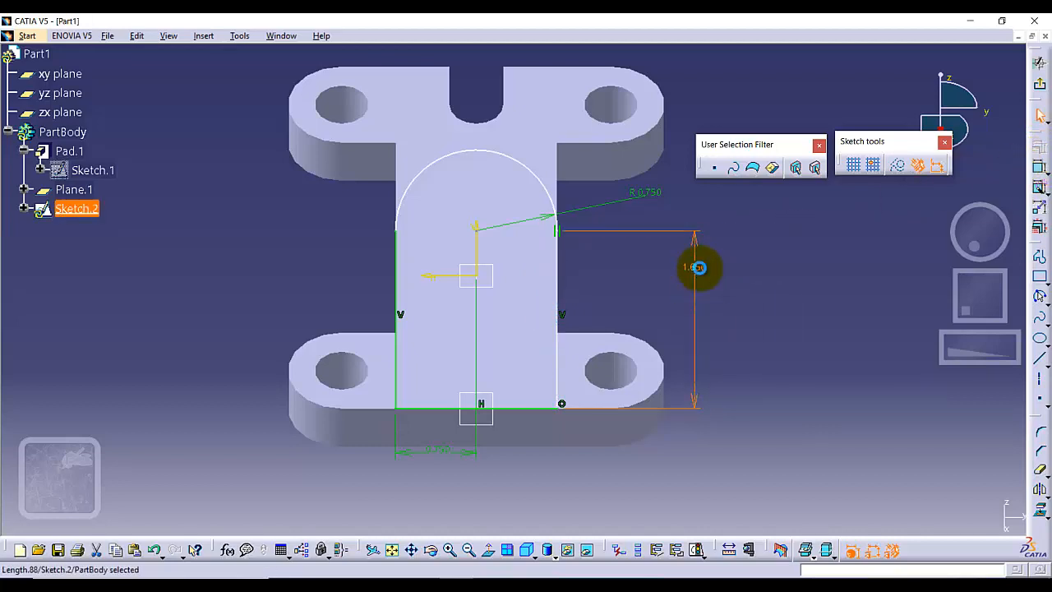
double_click(698, 268)
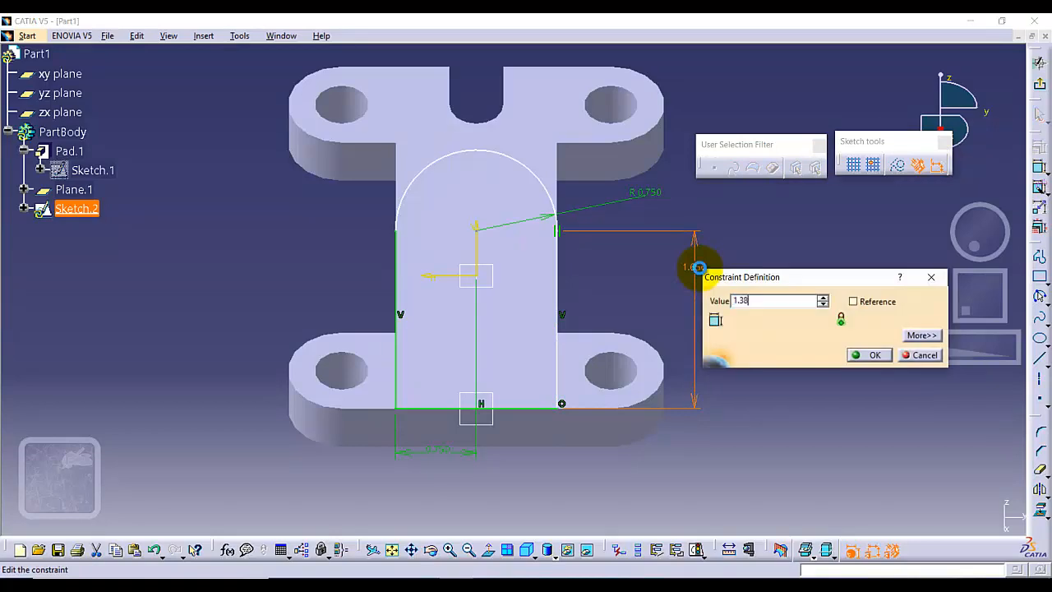
key(Return)
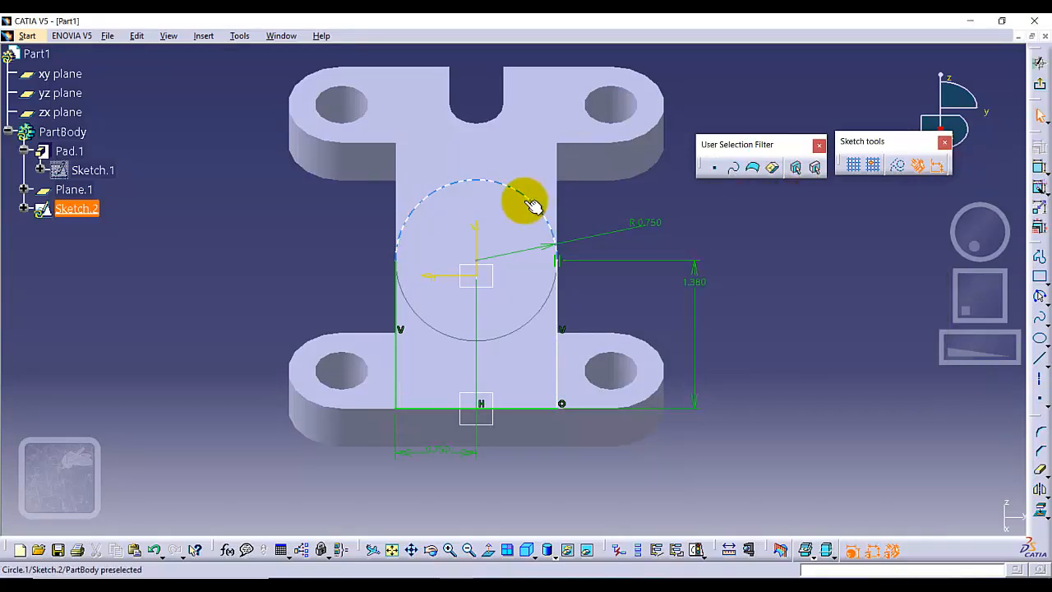
Try moving the profile's arc to check which sketch geometry is still free.
click(521, 193)
drag(514, 157, 519, 189)
click(535, 191)
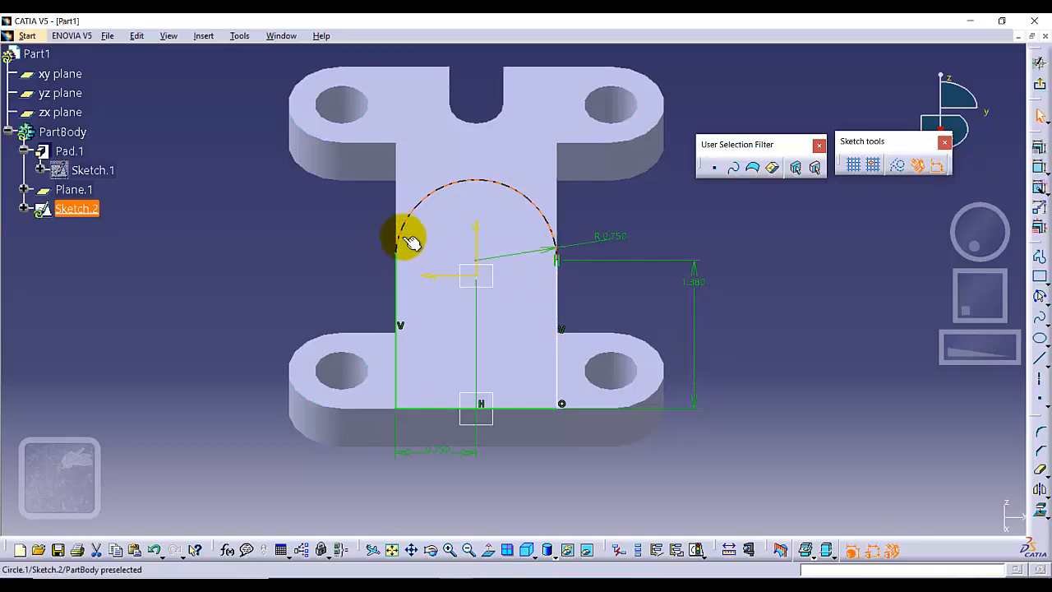
click(419, 268)
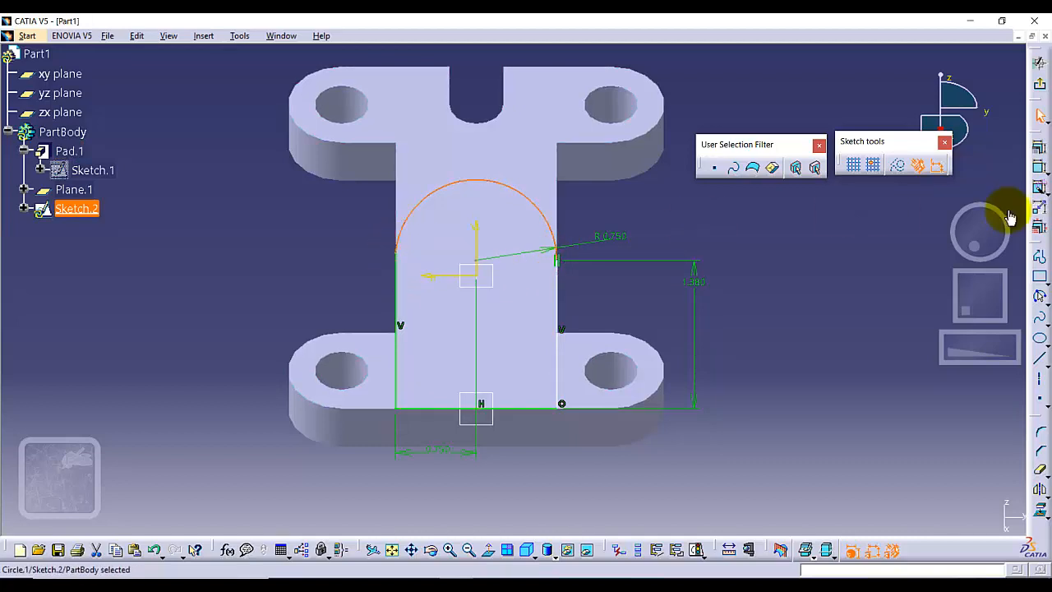
click(1040, 167)
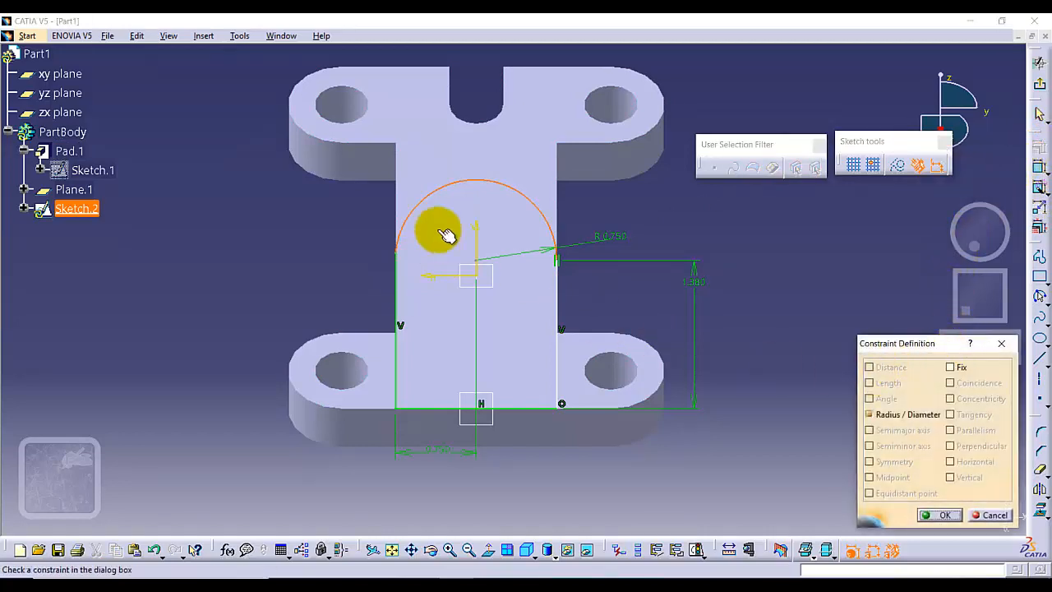
click(1002, 342)
Constrain the profile's rounded-end arc tangent to its left side line.
click(448, 183)
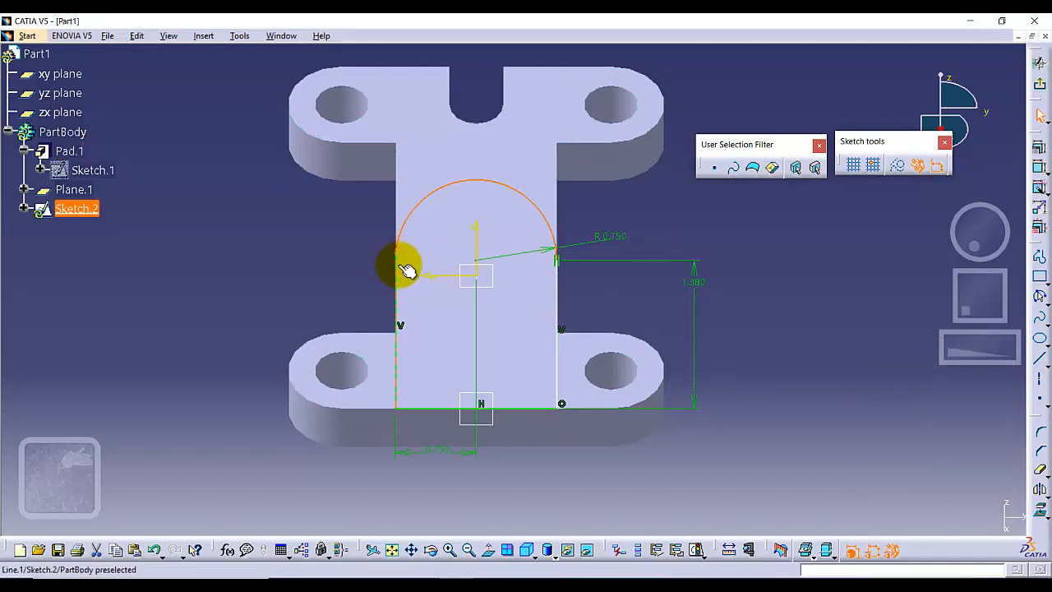
ctrl+click(400, 270)
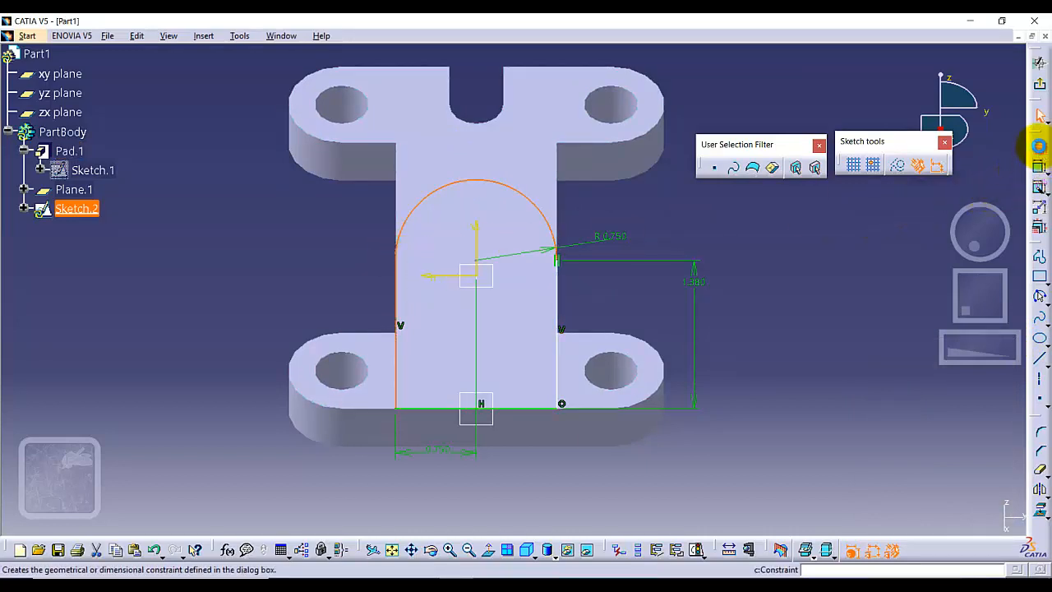
click(1039, 148)
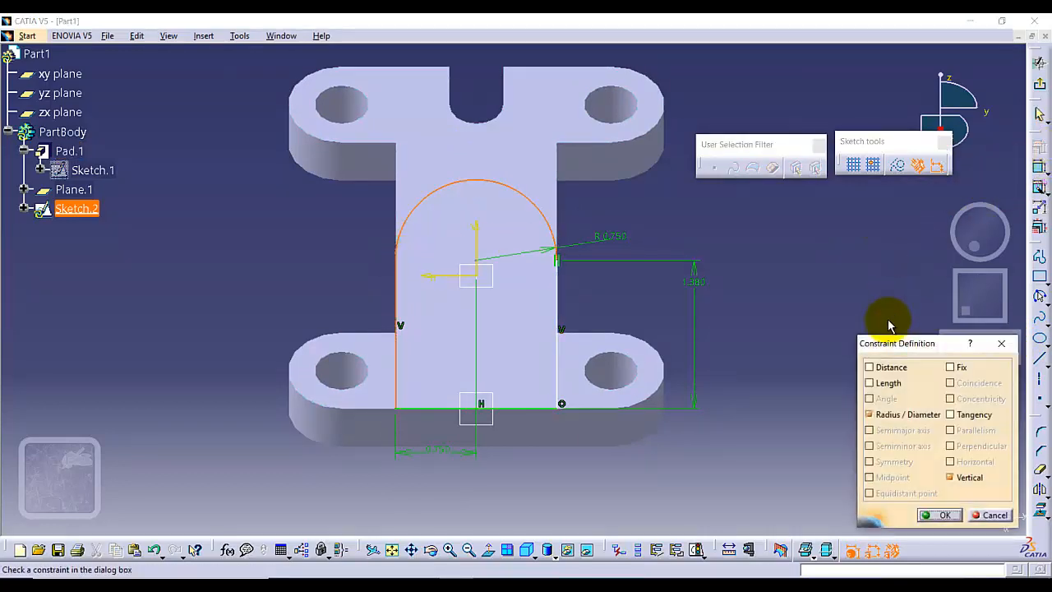
click(951, 414)
click(939, 515)
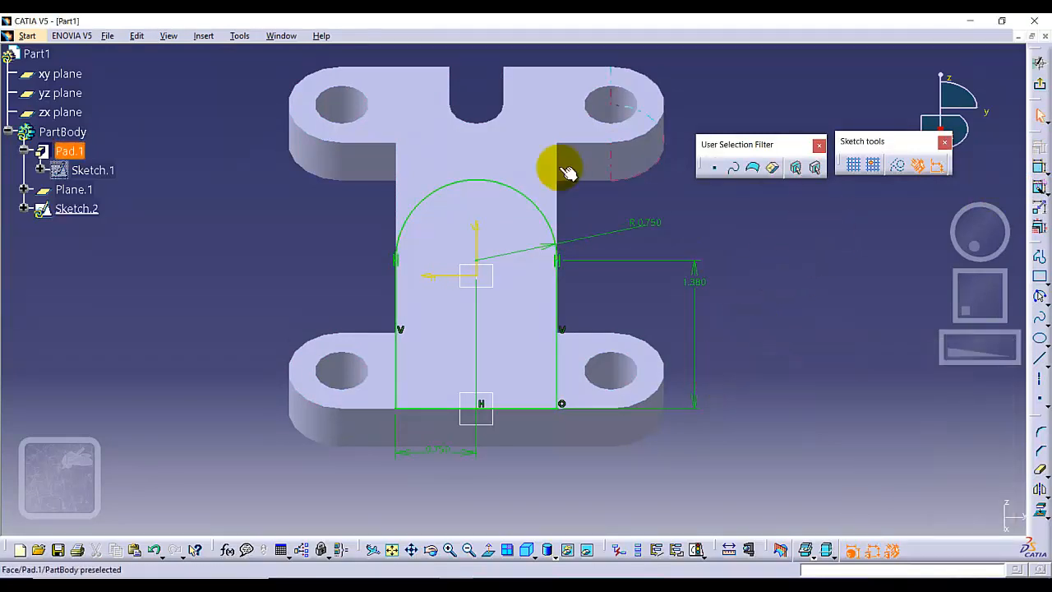
Leave the sketch and pad the round-ended profile to the base plate with the Up to next limit.
click(1039, 84)
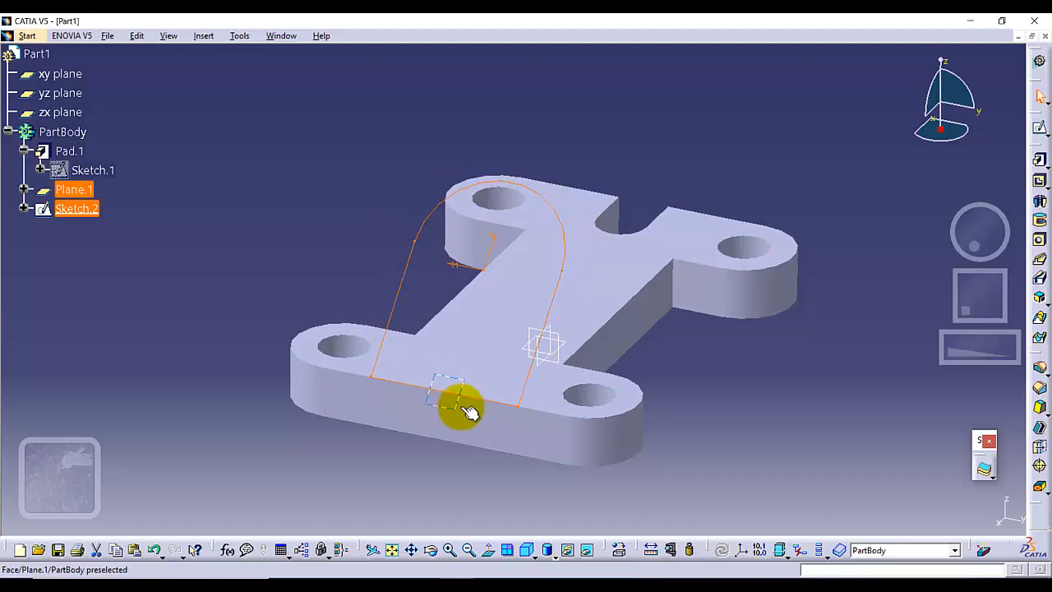
click(1040, 160)
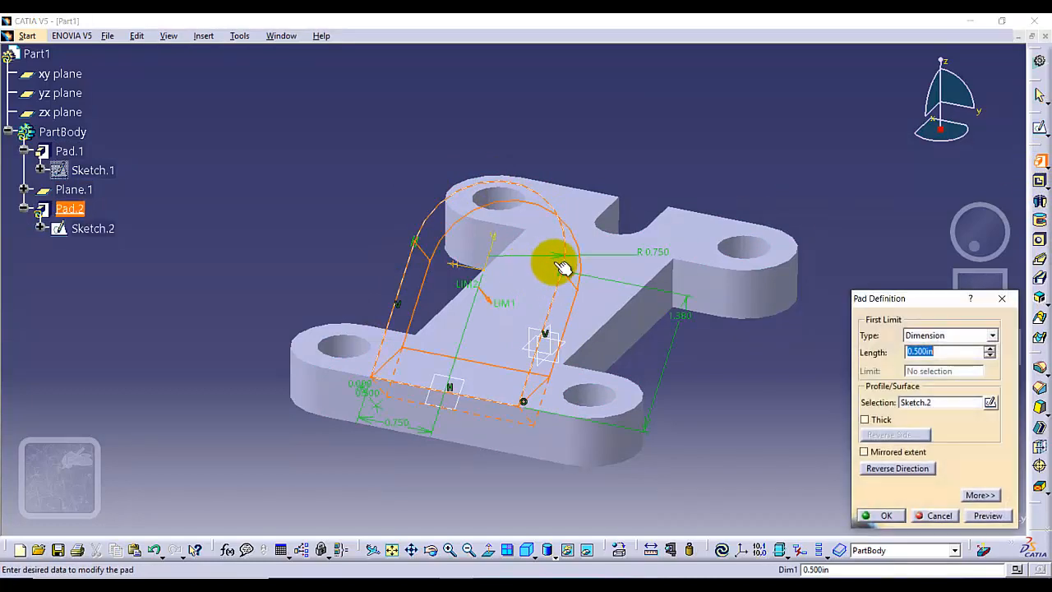
click(973, 335)
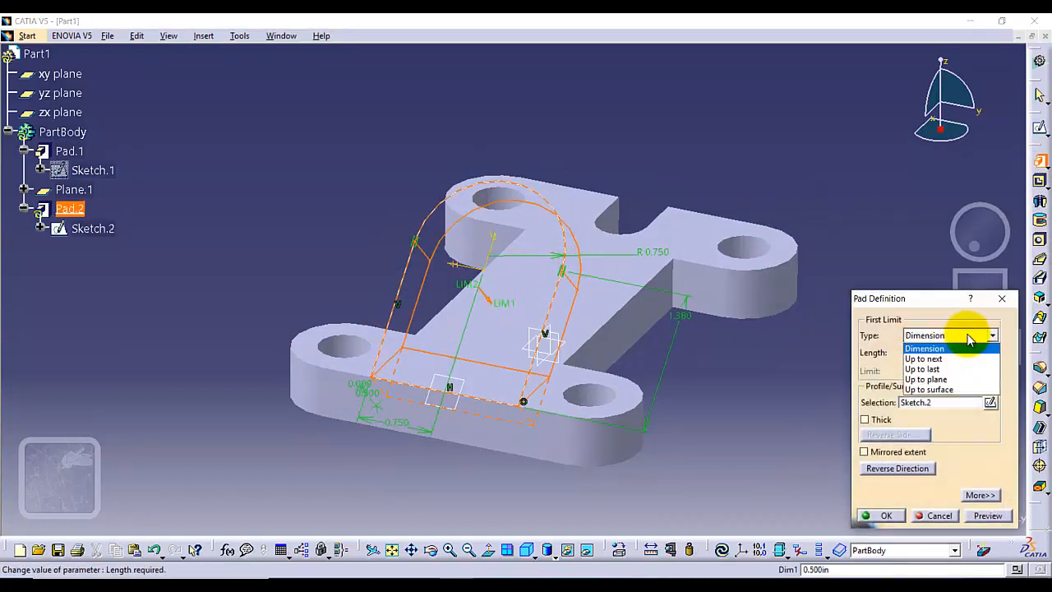
click(932, 359)
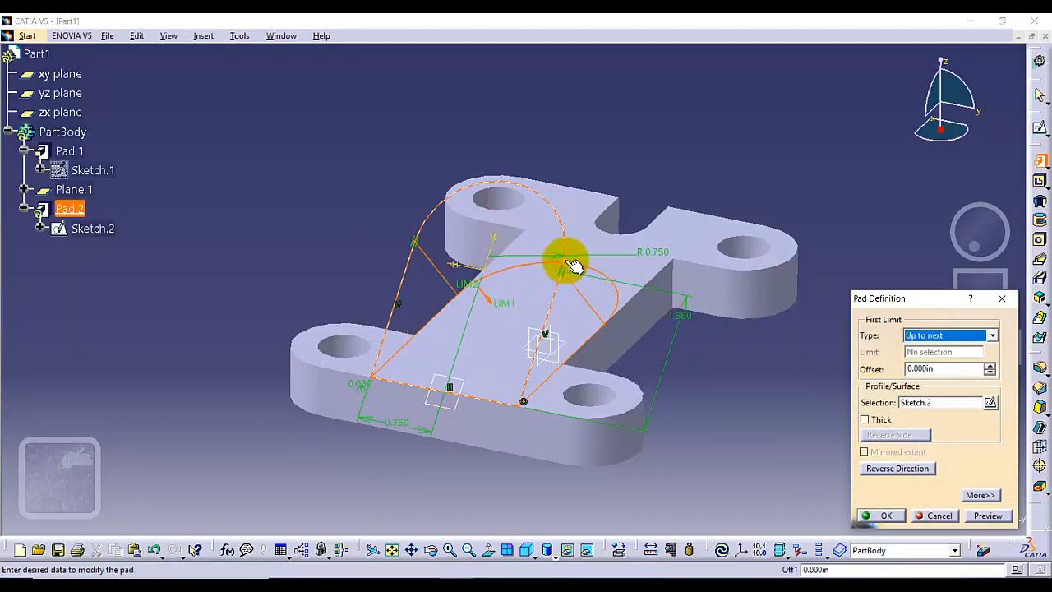
click(881, 516)
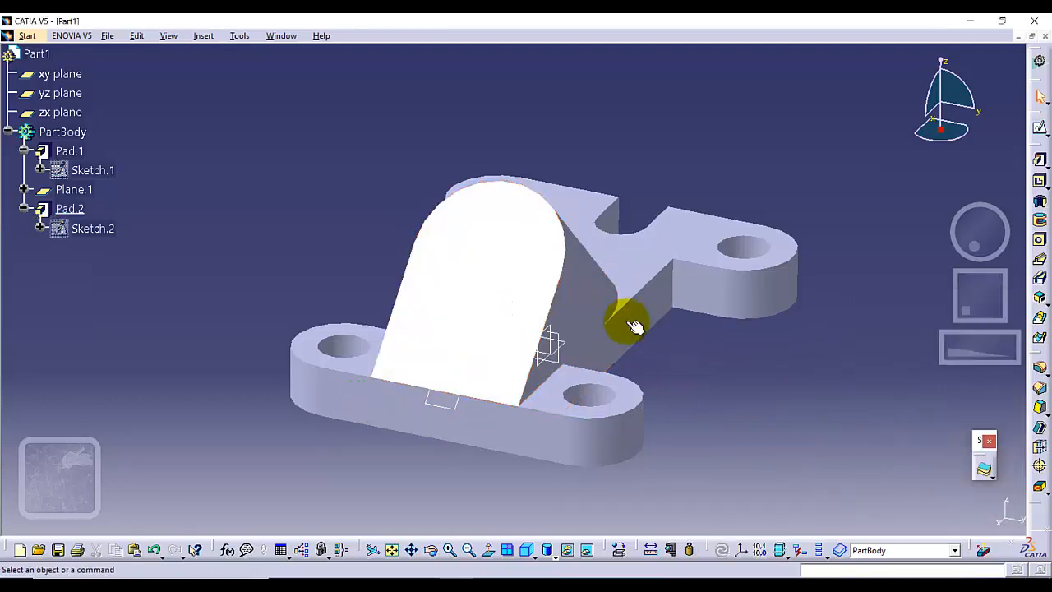
Start a sketch on the inclined face of the new pad and draw a circle near its rounded end.
click(480, 246)
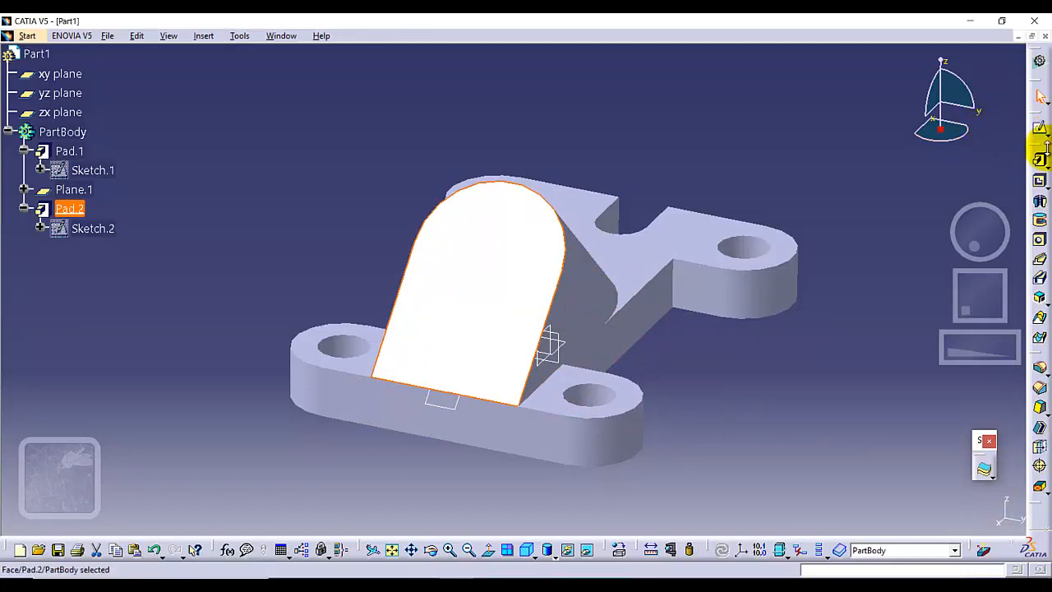
click(1040, 127)
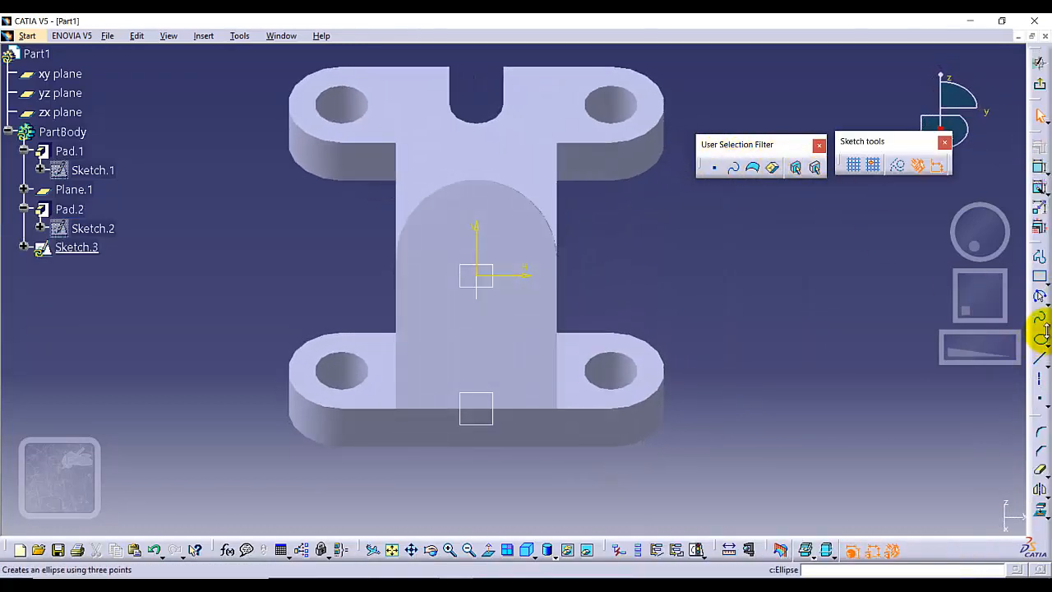
click(1041, 319)
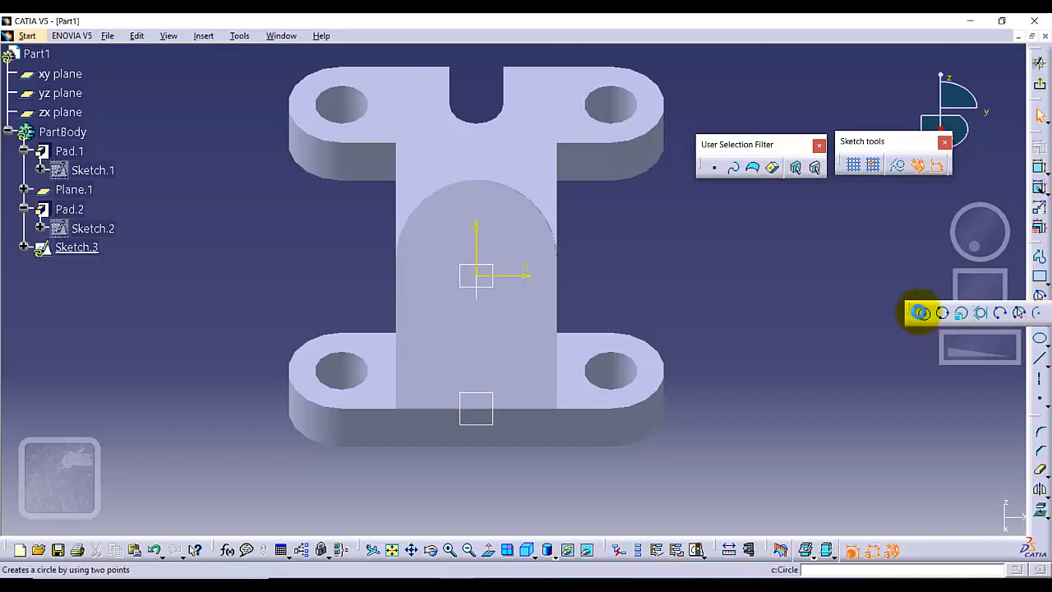
click(920, 312)
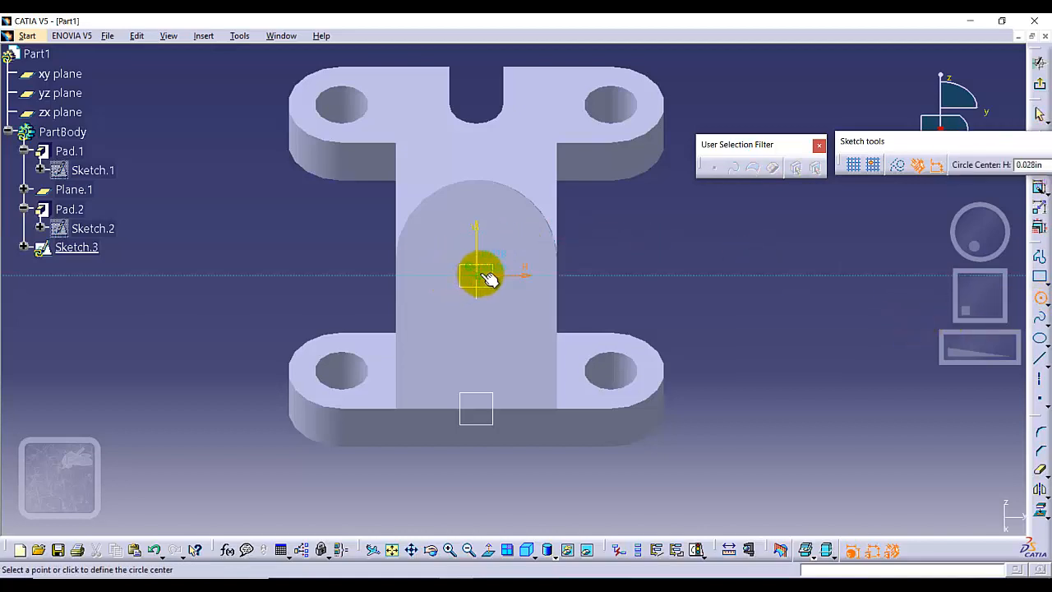
click(526, 172)
Dimension the circle and set its diameter to 0.6 in.
click(1037, 167)
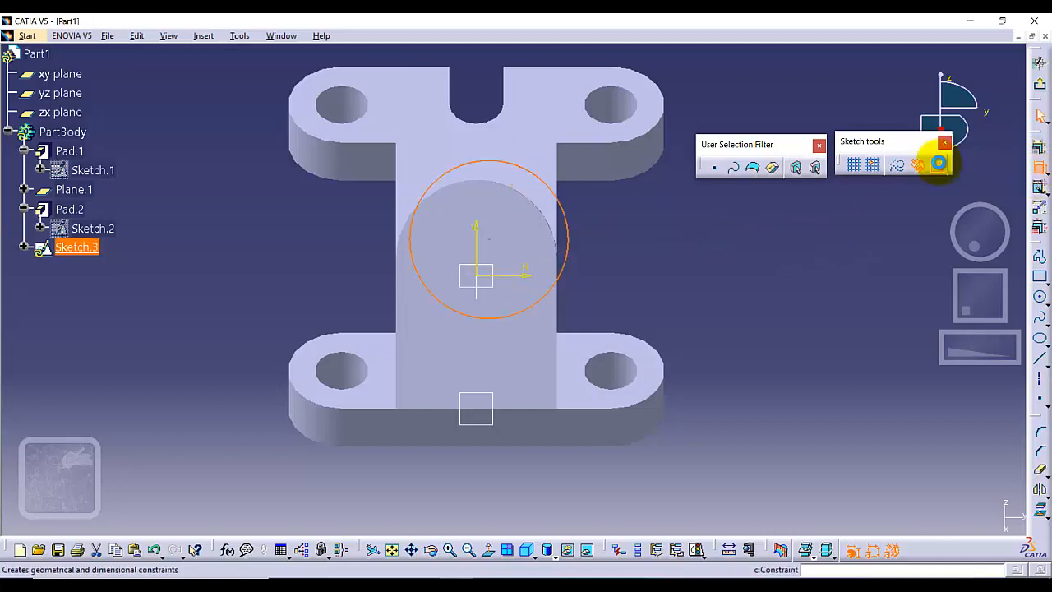
click(675, 220)
double_click(676, 222)
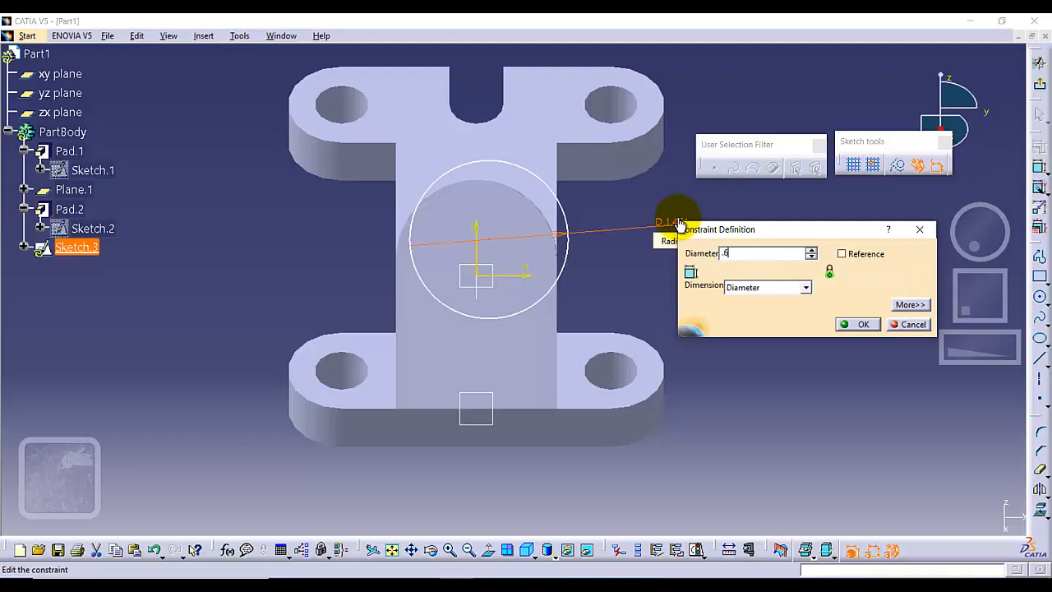
key(Return)
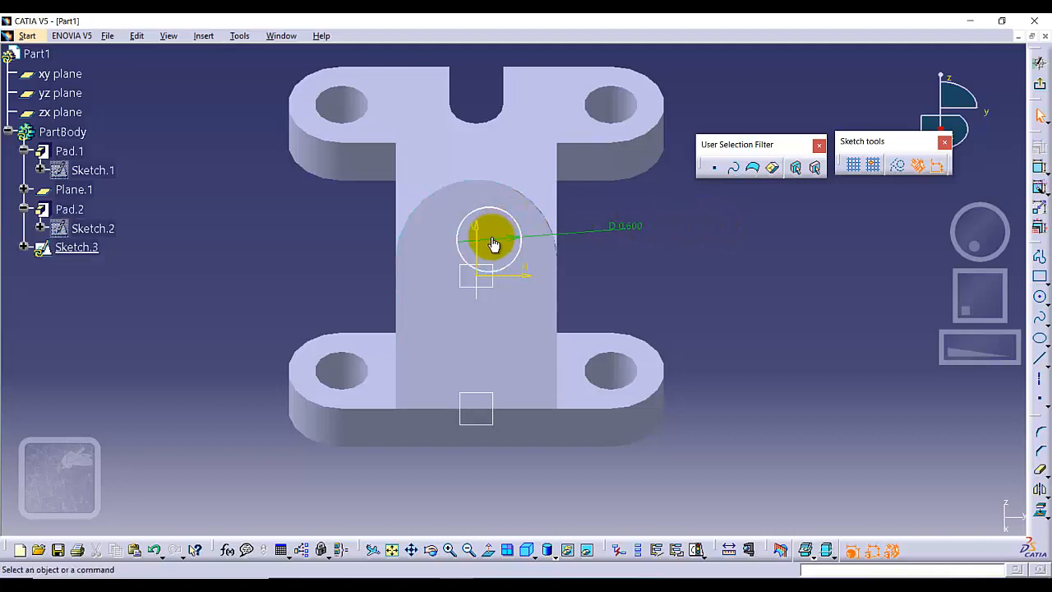
Constrain the circle concentric with the rounded edge of the inclined pad.
click(499, 210)
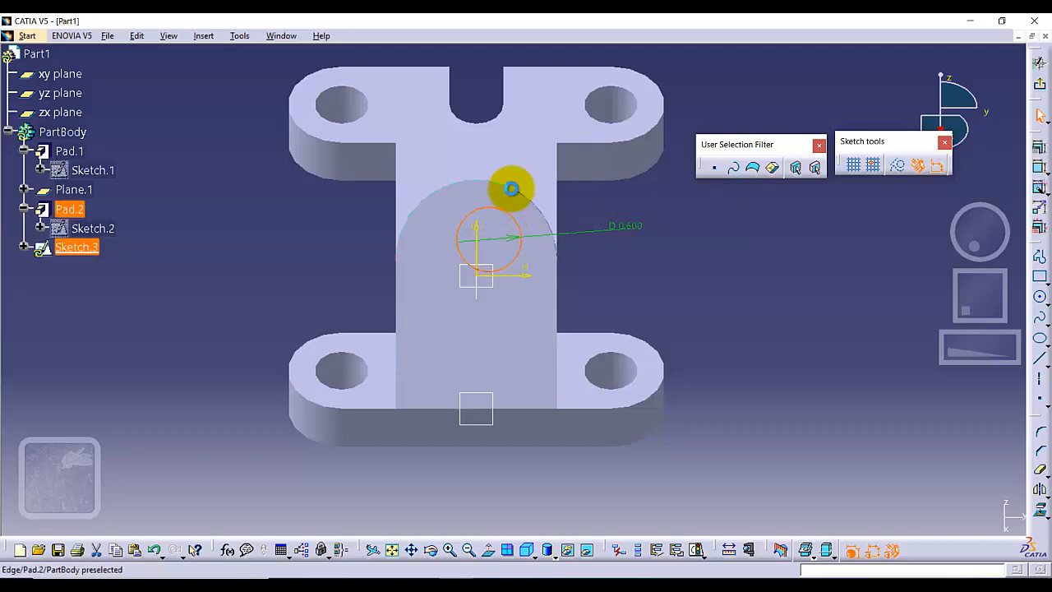
click(512, 189)
click(1040, 148)
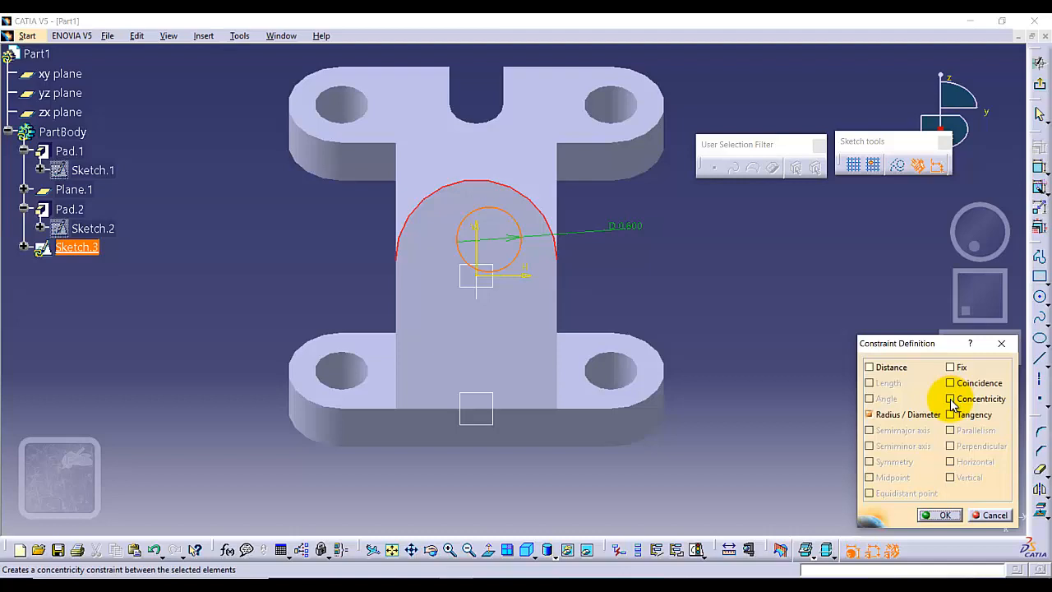
click(937, 515)
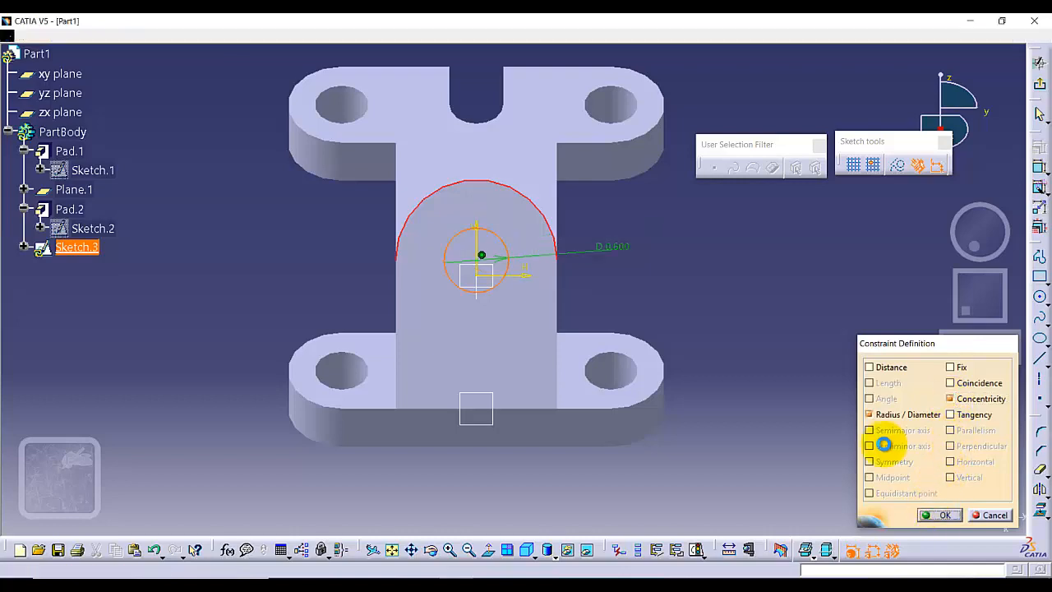
Leave the sketch and cut the circle through the part as a pocket with the Up to last limit.
click(1043, 88)
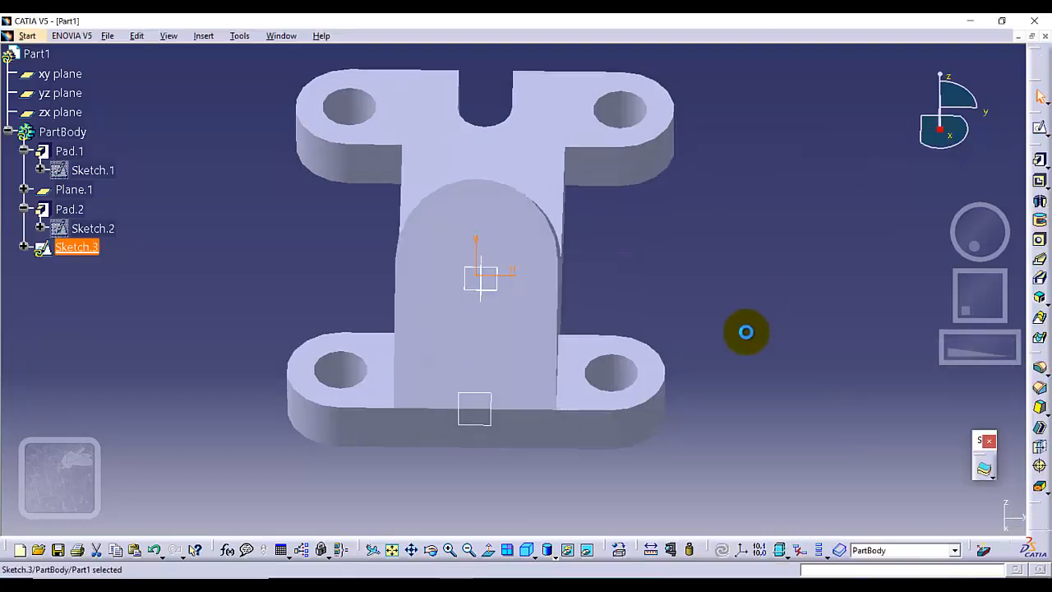
click(1041, 183)
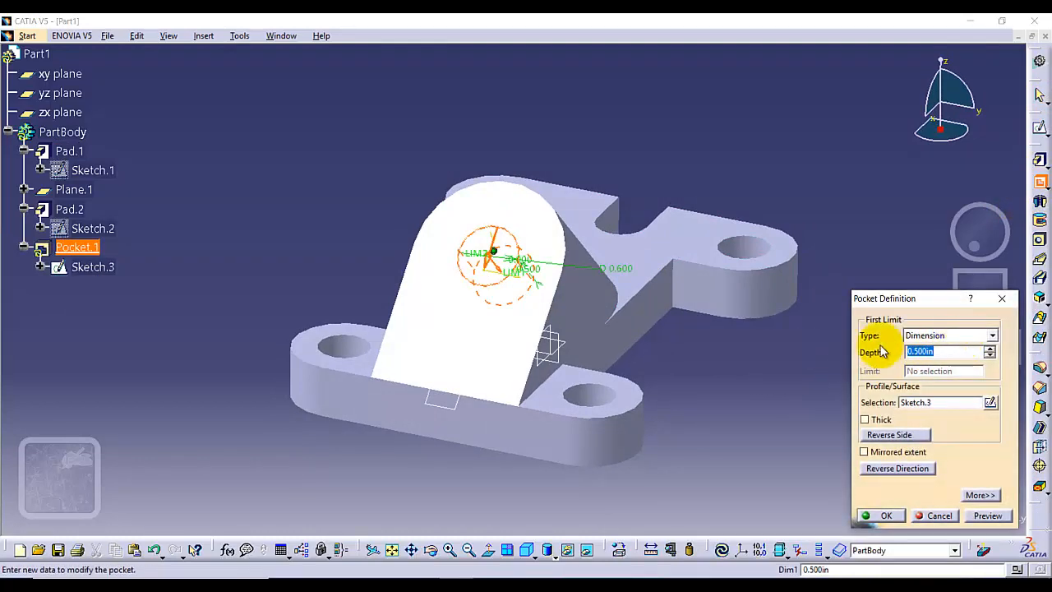
click(993, 335)
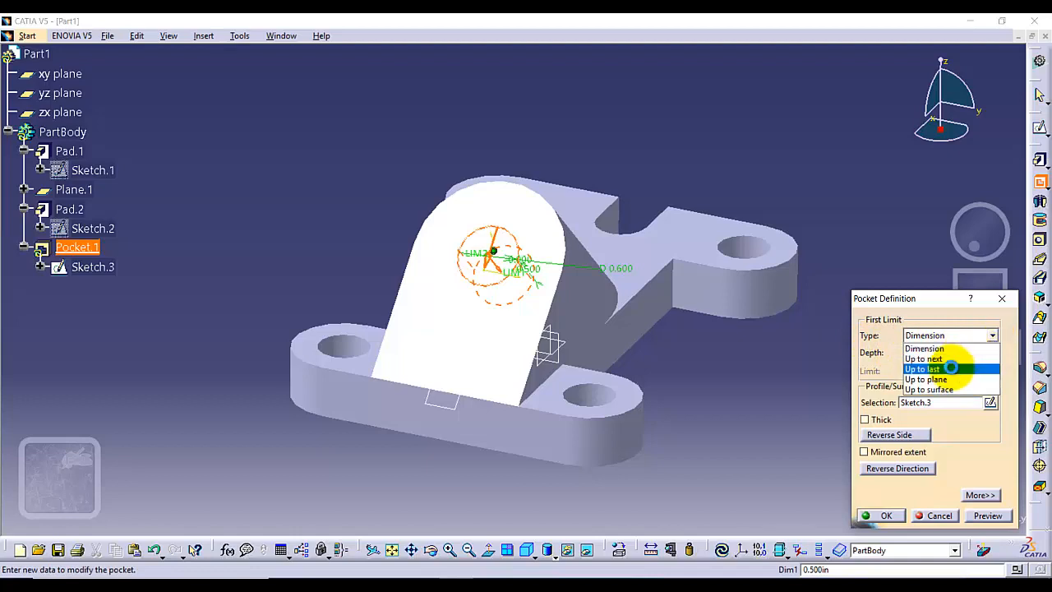
click(951, 369)
click(880, 516)
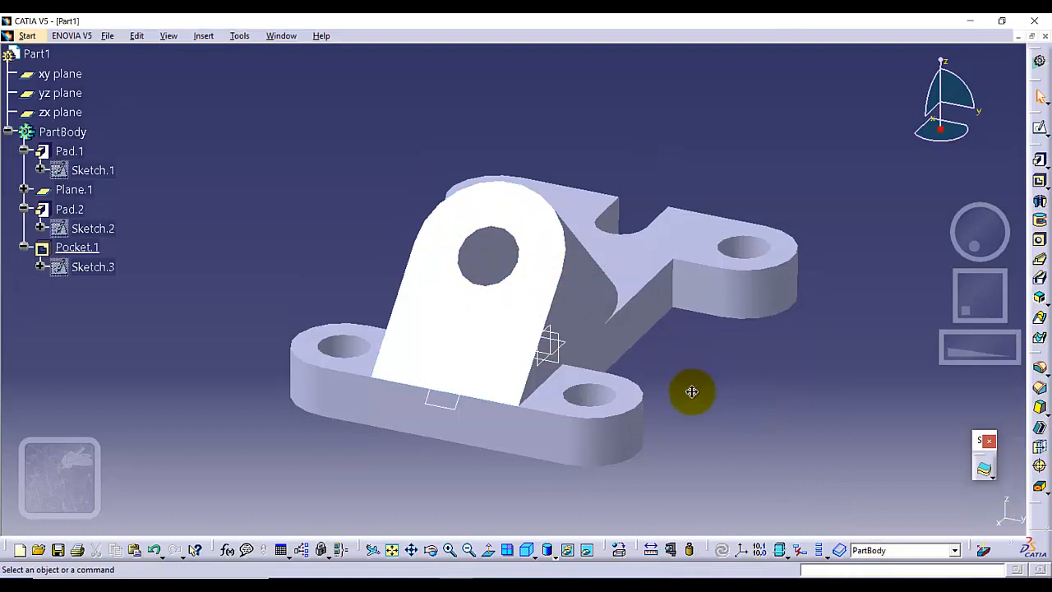
Show the part in isometric view and select the 45-degree reference plane at the base plate's straight edge.
middle_drag(688, 392, 778, 313)
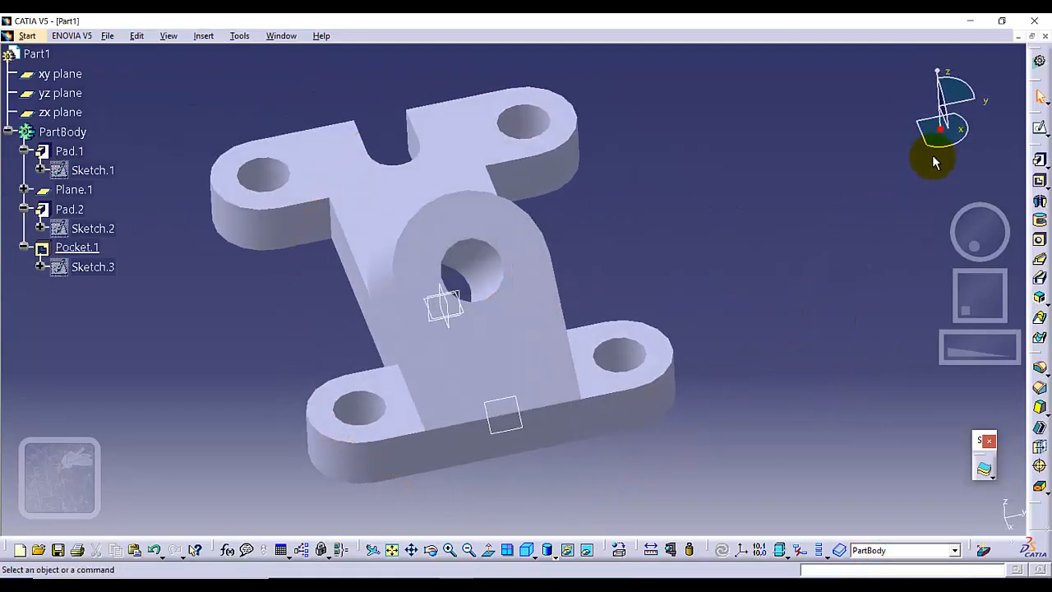
click(528, 551)
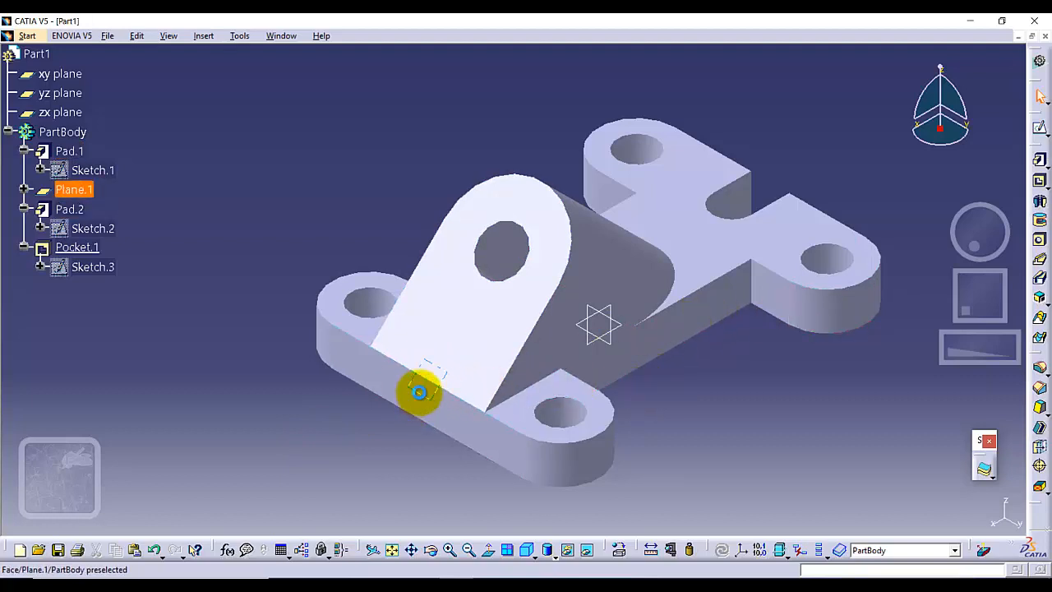
click(420, 392)
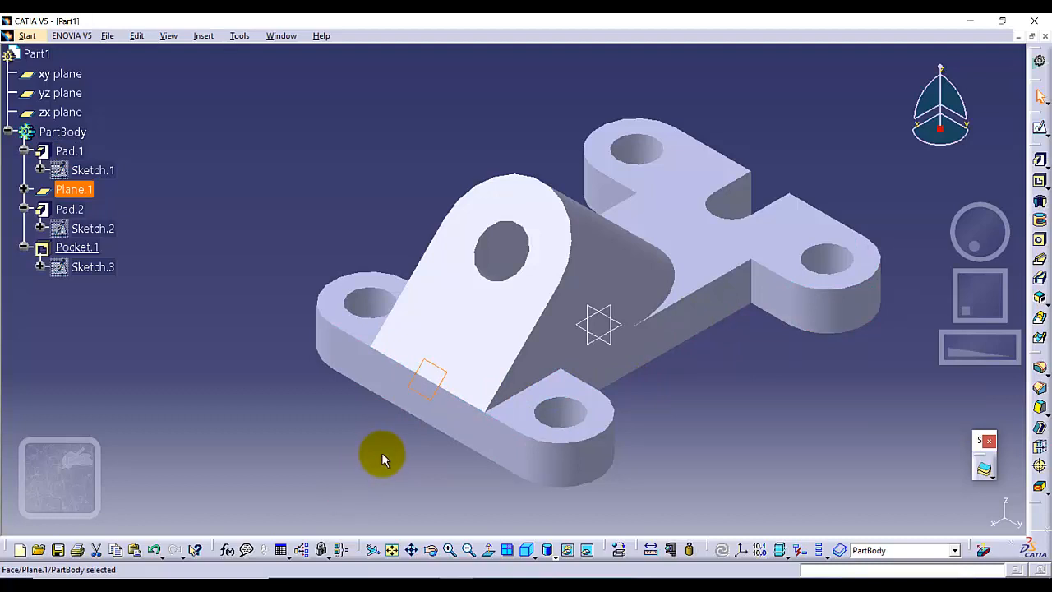